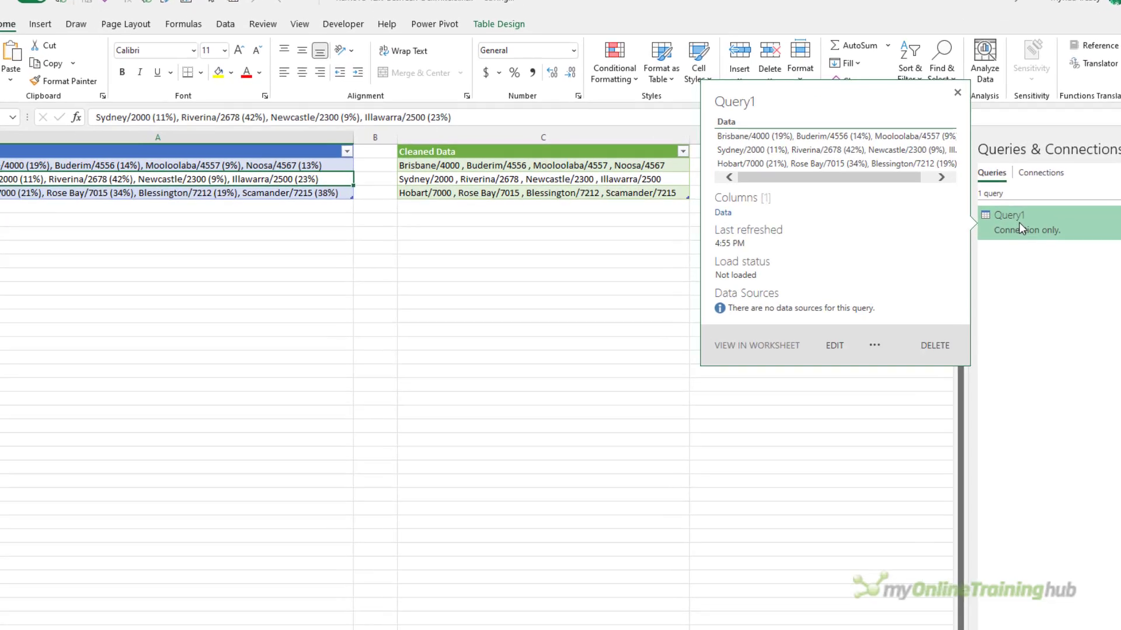
- Add a Custom column to Query1 with the formula Text.Split([Data], ")")
double_click(967, 222)
click(219, 30)
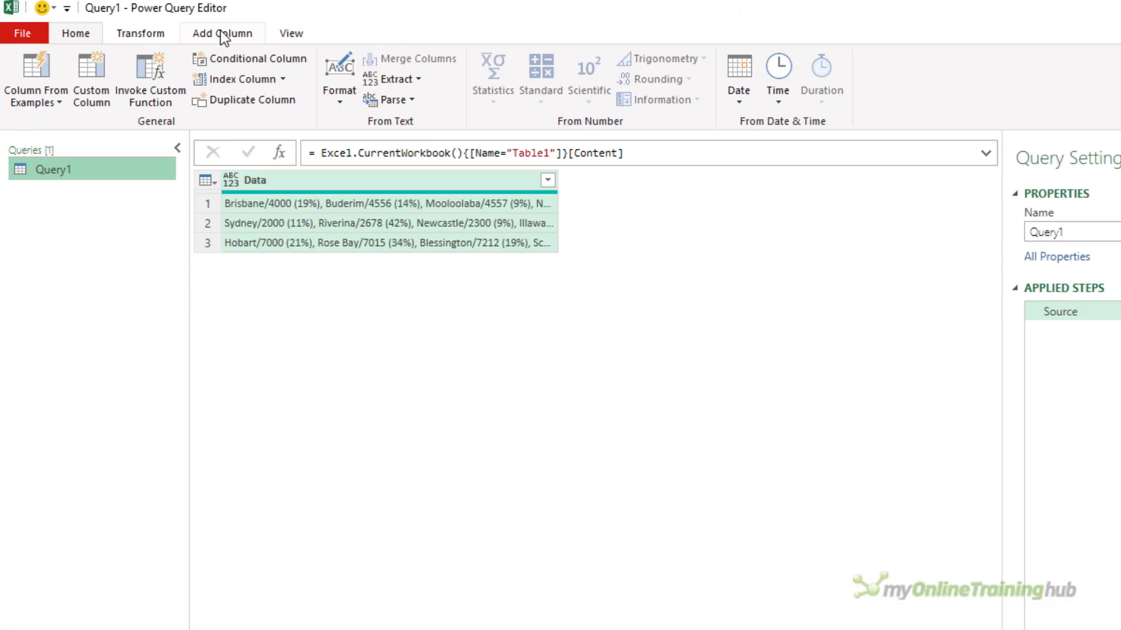
click(91, 77)
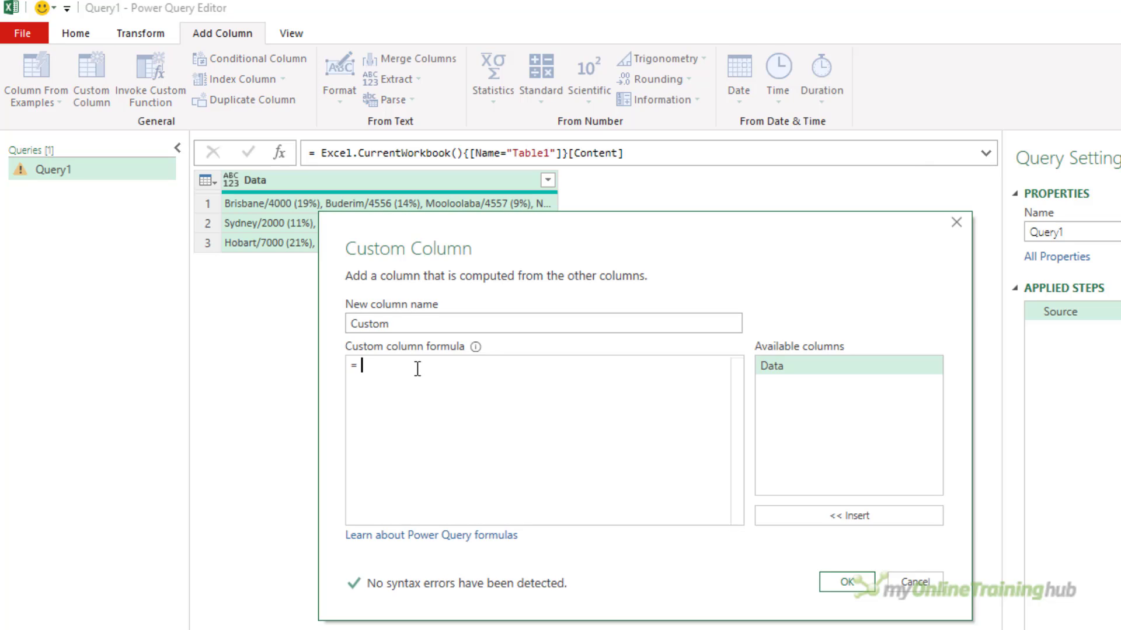
text(Text)
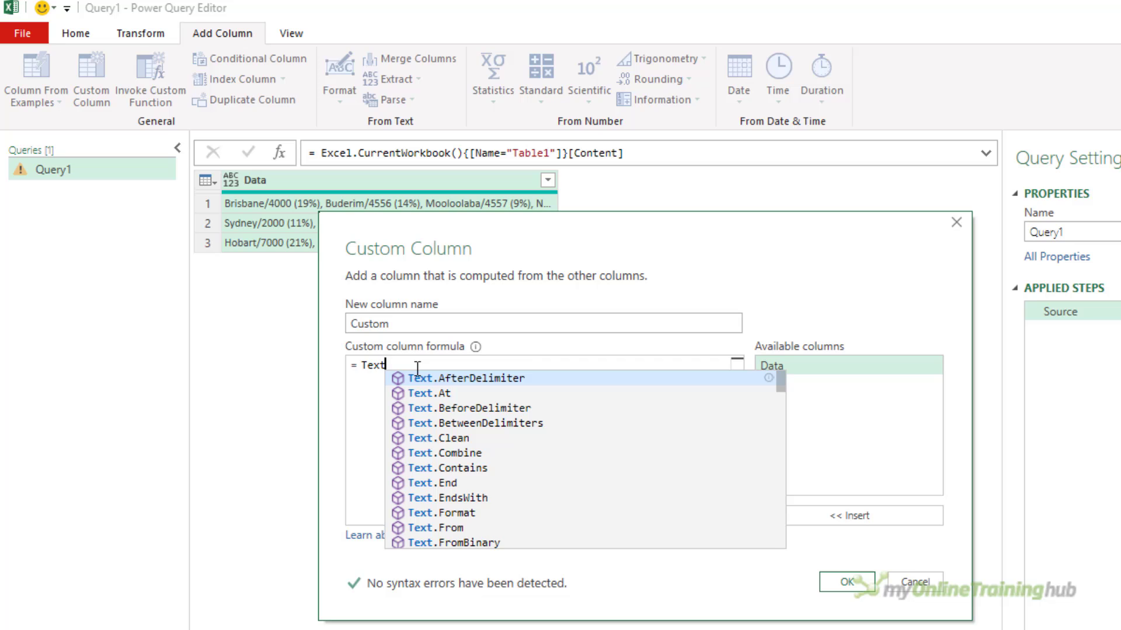
text(.Split)
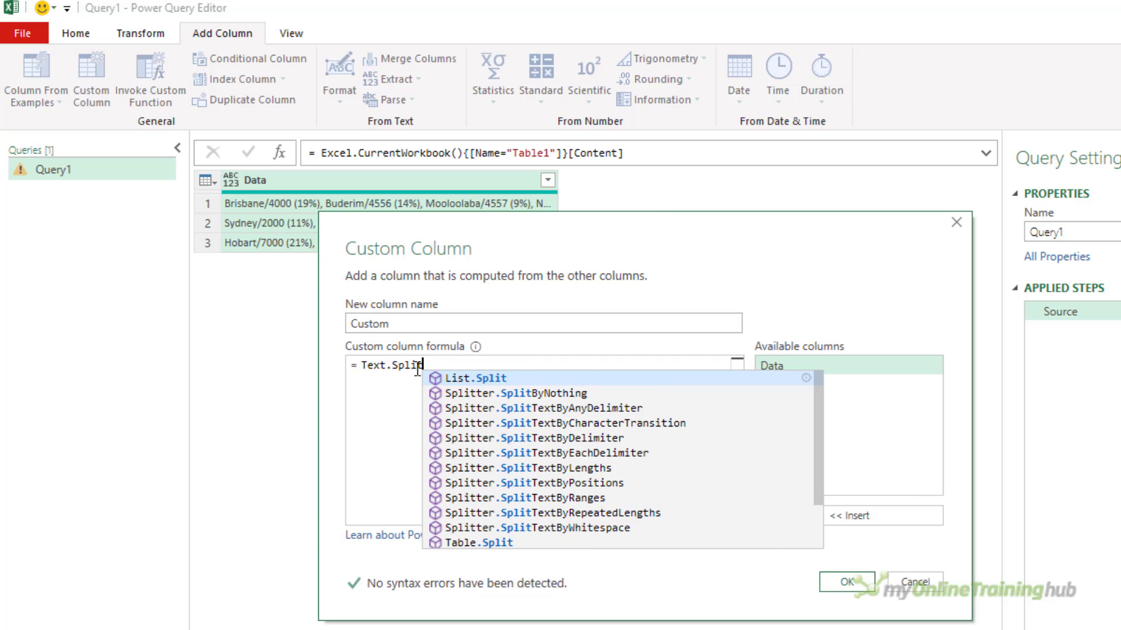
text(()
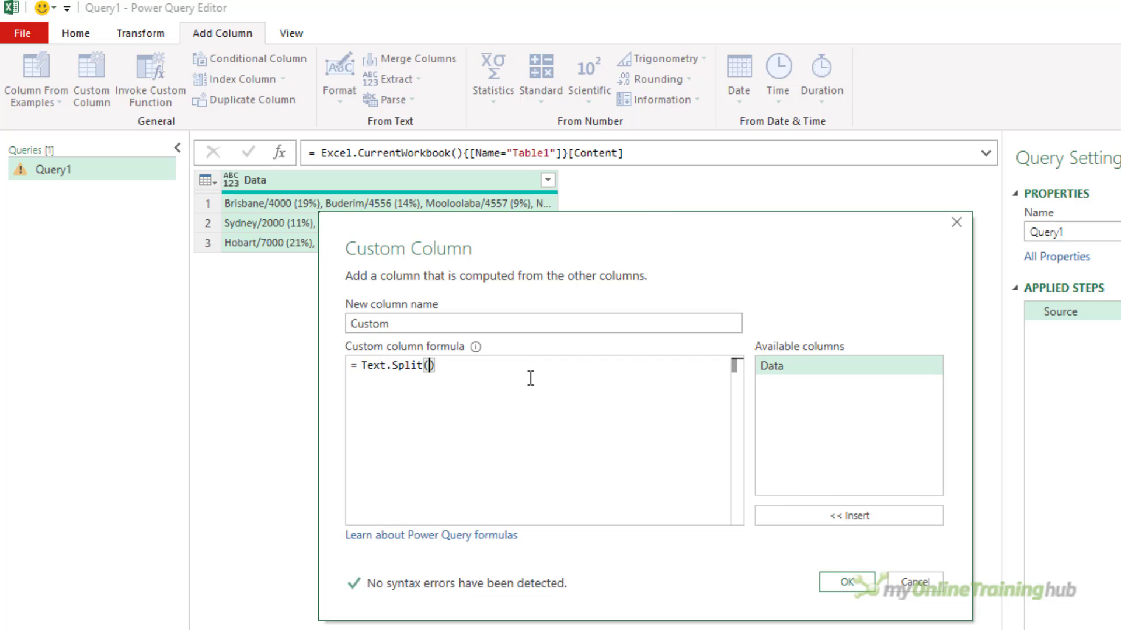
double_click(777, 366)
text(, ")")
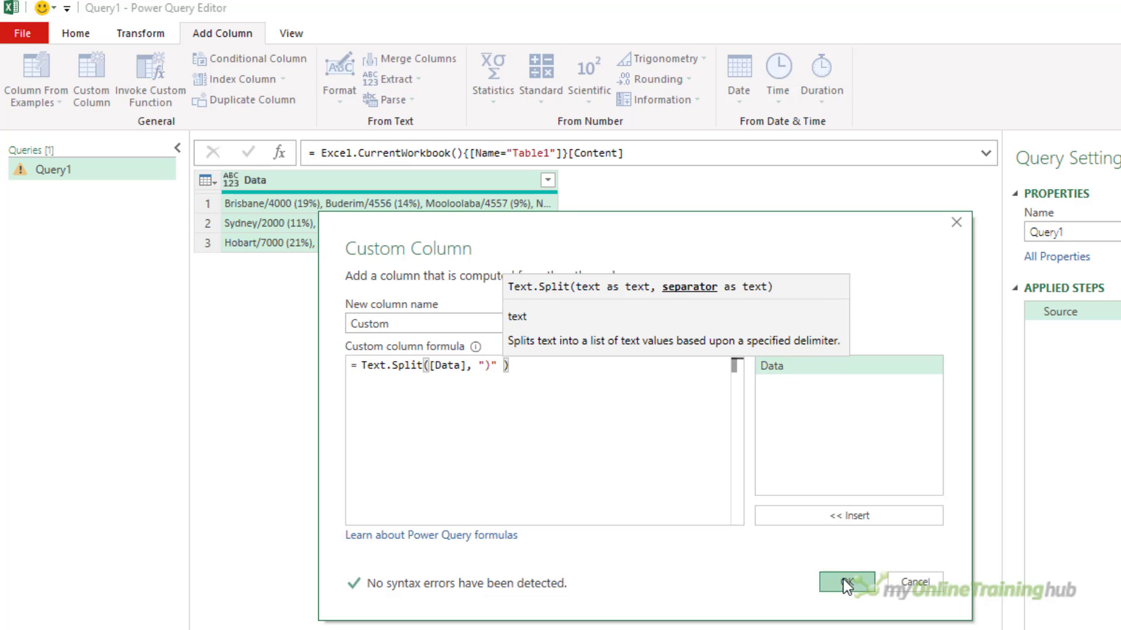
click(845, 581)
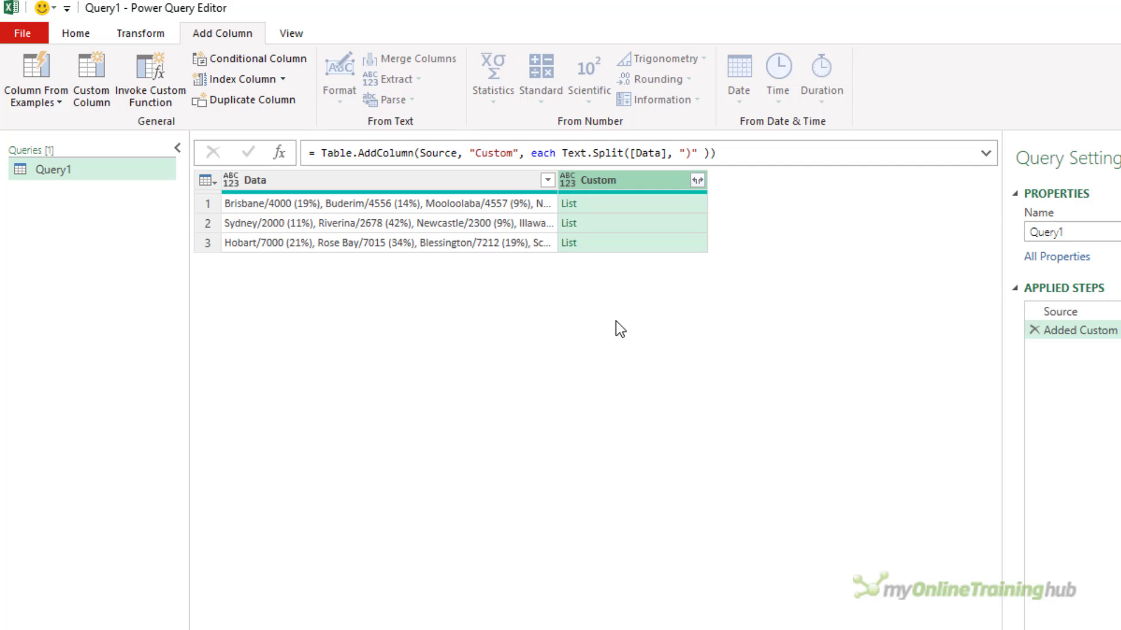
- Preview the split lists for the first, Sydney and Hobart rows
click(603, 203)
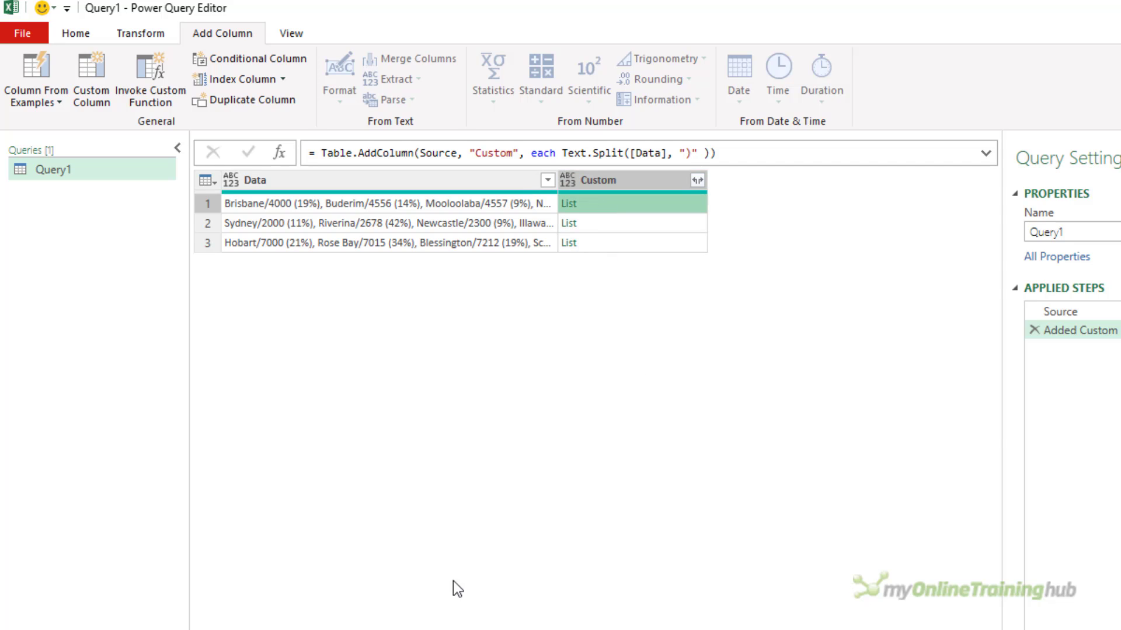
drag(447, 457, 448, 311)
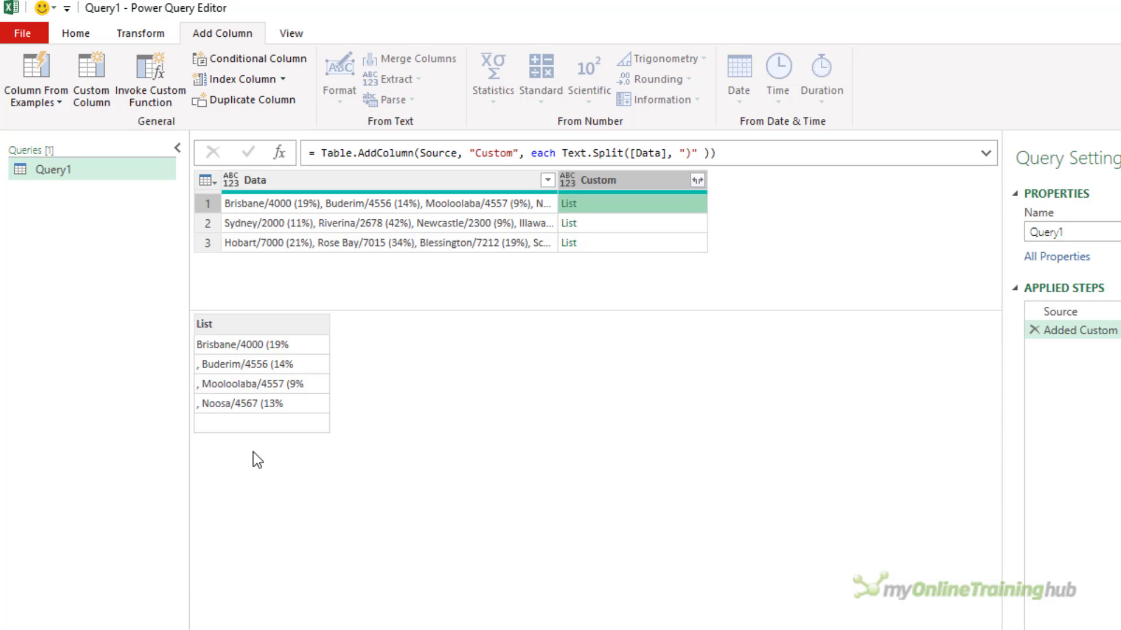
click(603, 220)
click(603, 246)
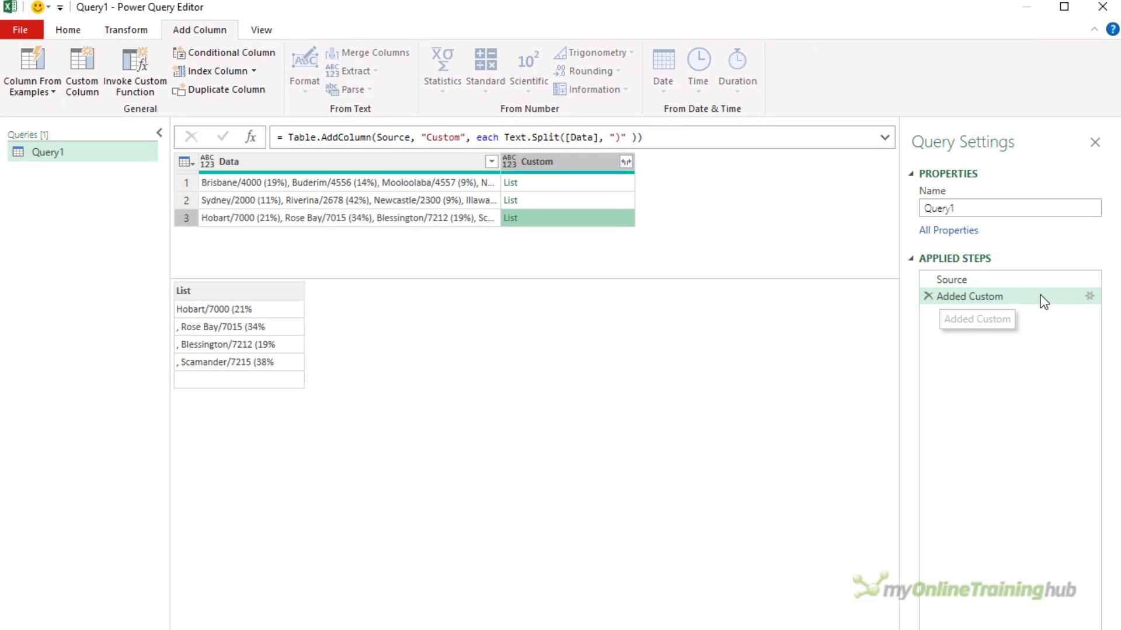
- Wrap the Custom column's split formula in List.RemoveMatchingItems(..., {""})
click(1088, 297)
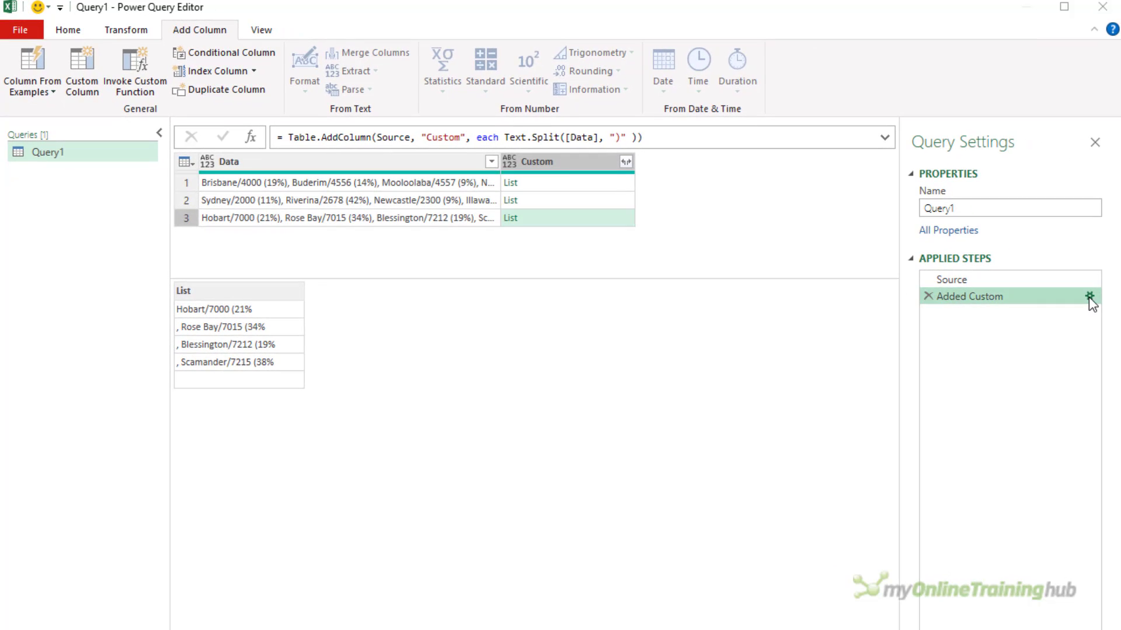
click(487, 327)
key(Home)
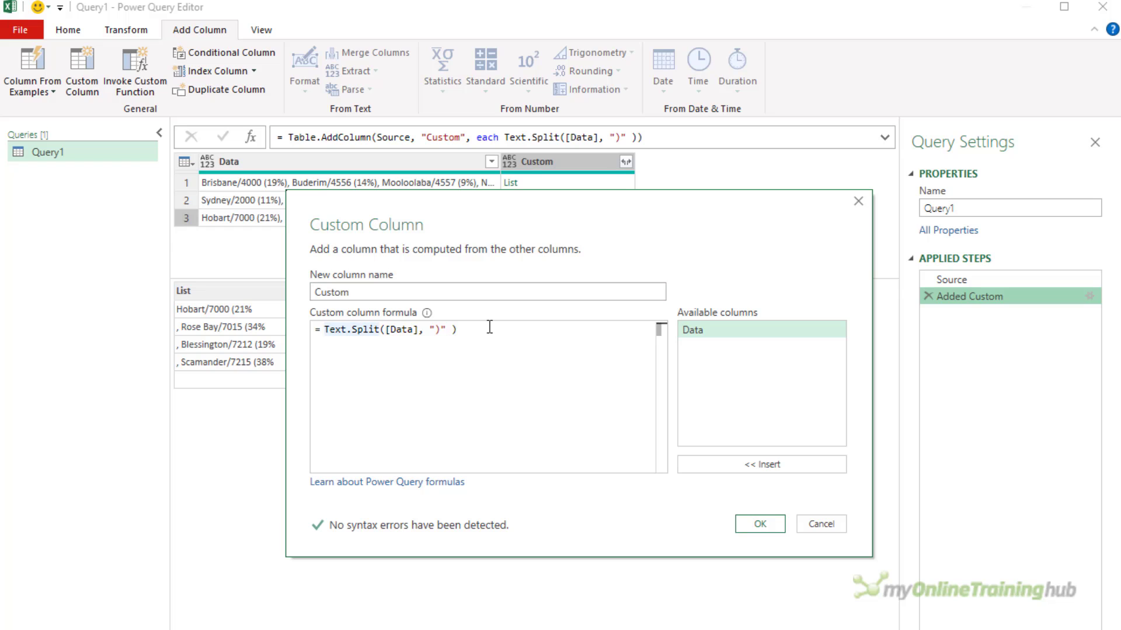
text(List.Re)
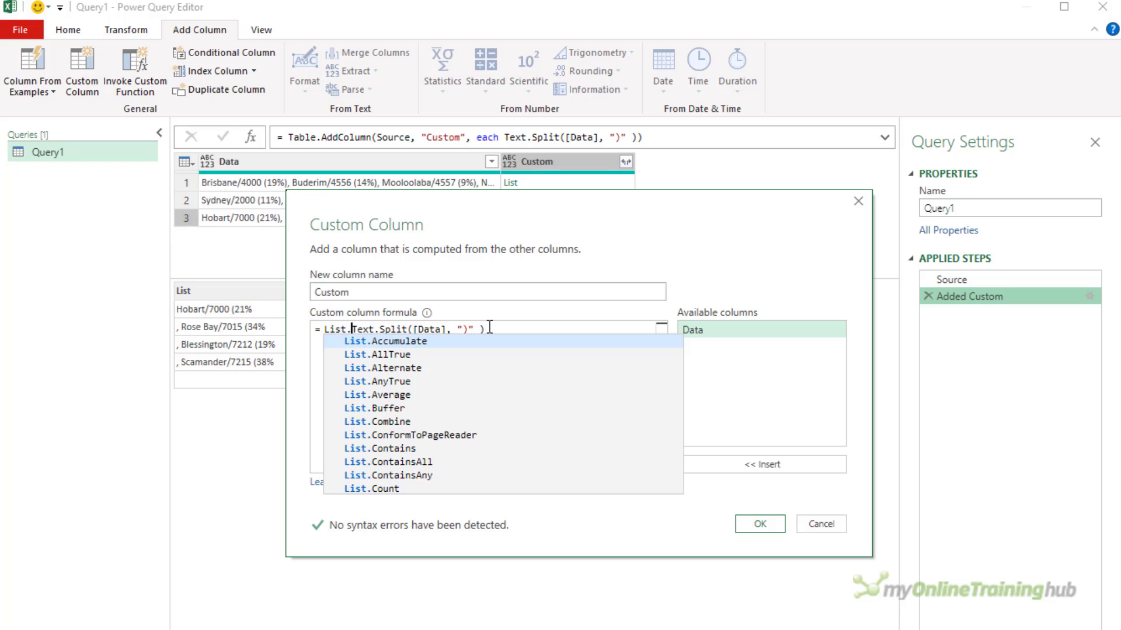
text(moveMatch)
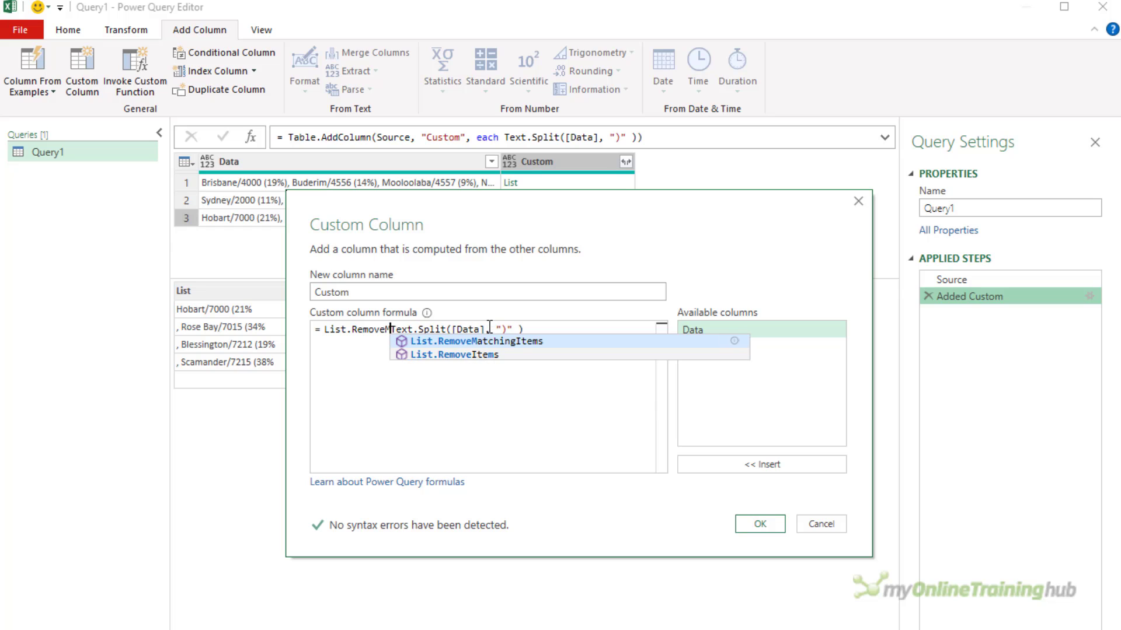
text(ingItems)
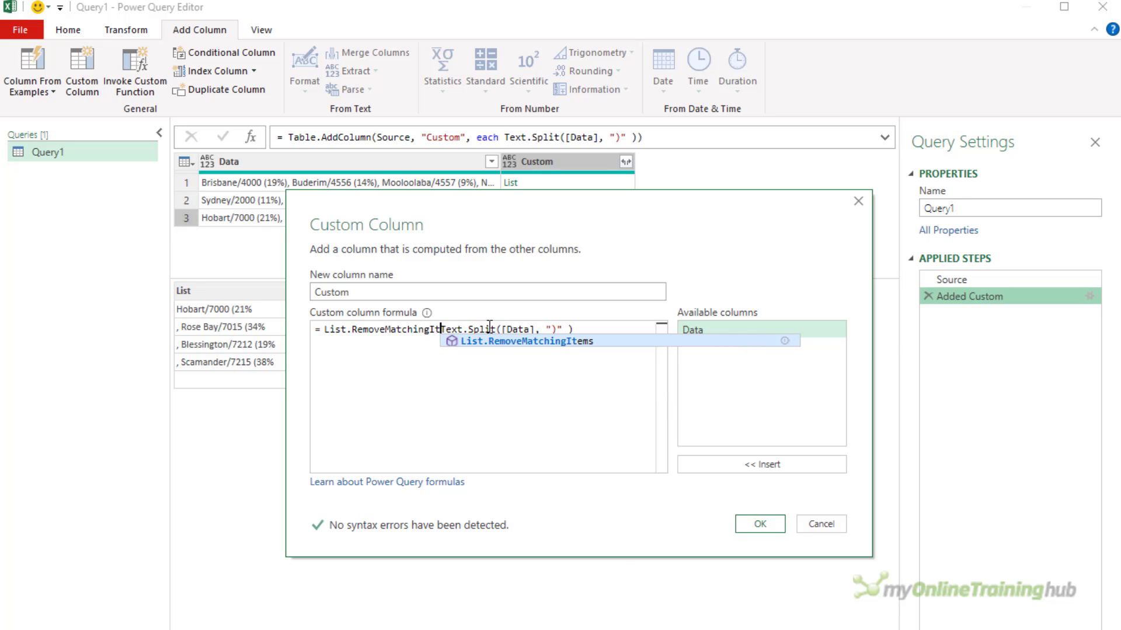
text(()
click(617, 379)
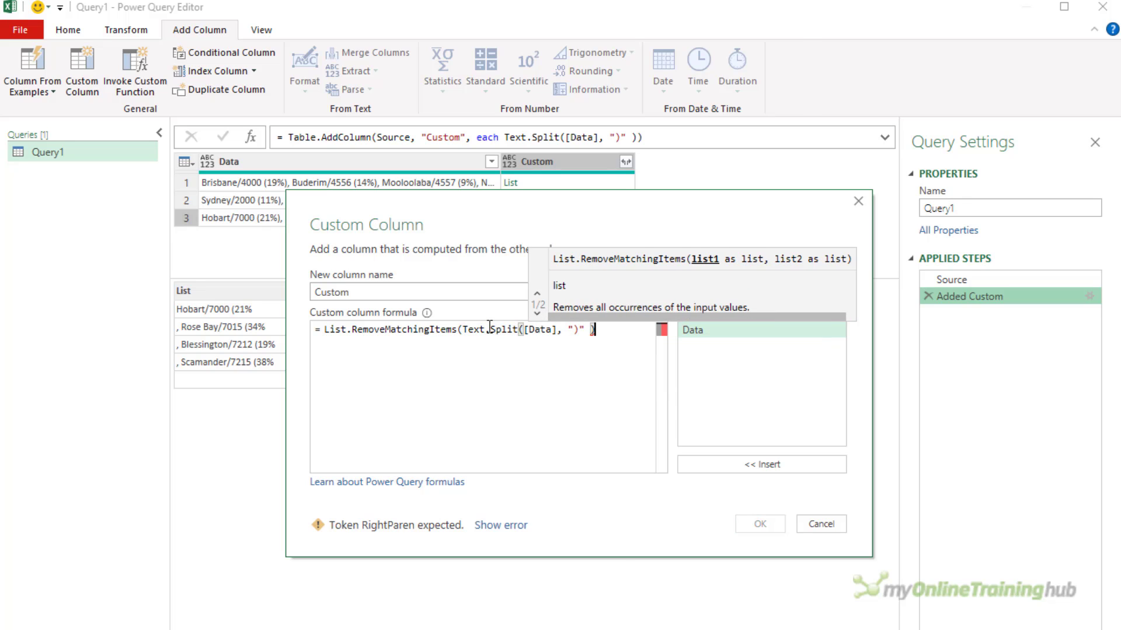
text(, {""})
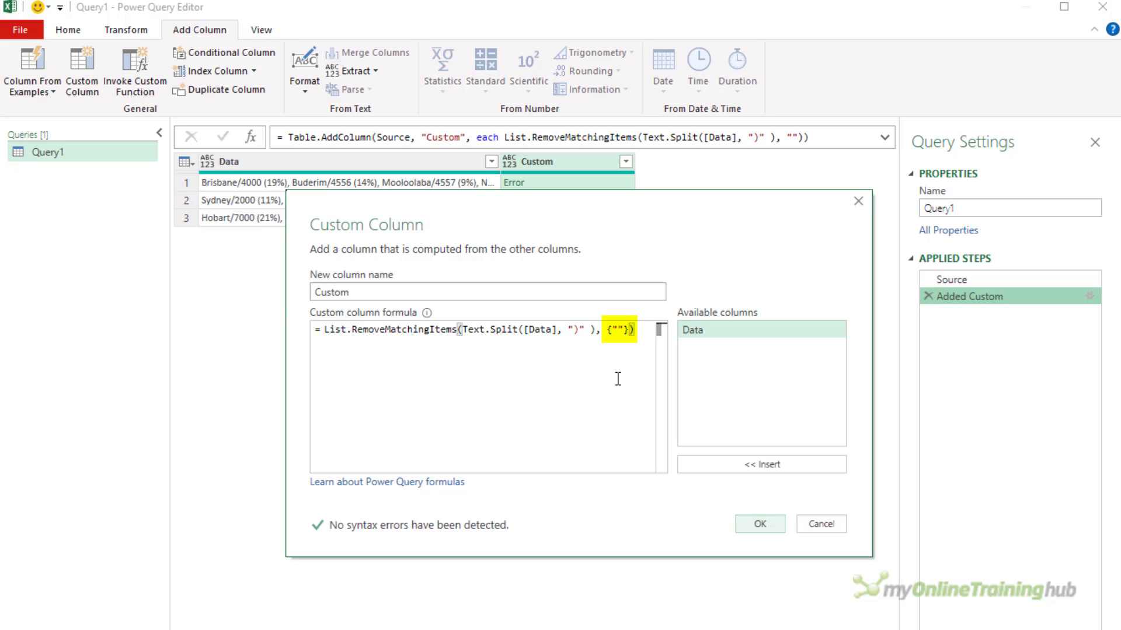
click(759, 524)
- Preview the cleaned lists for the Brisbane, Sydney and Hobart rows
click(552, 187)
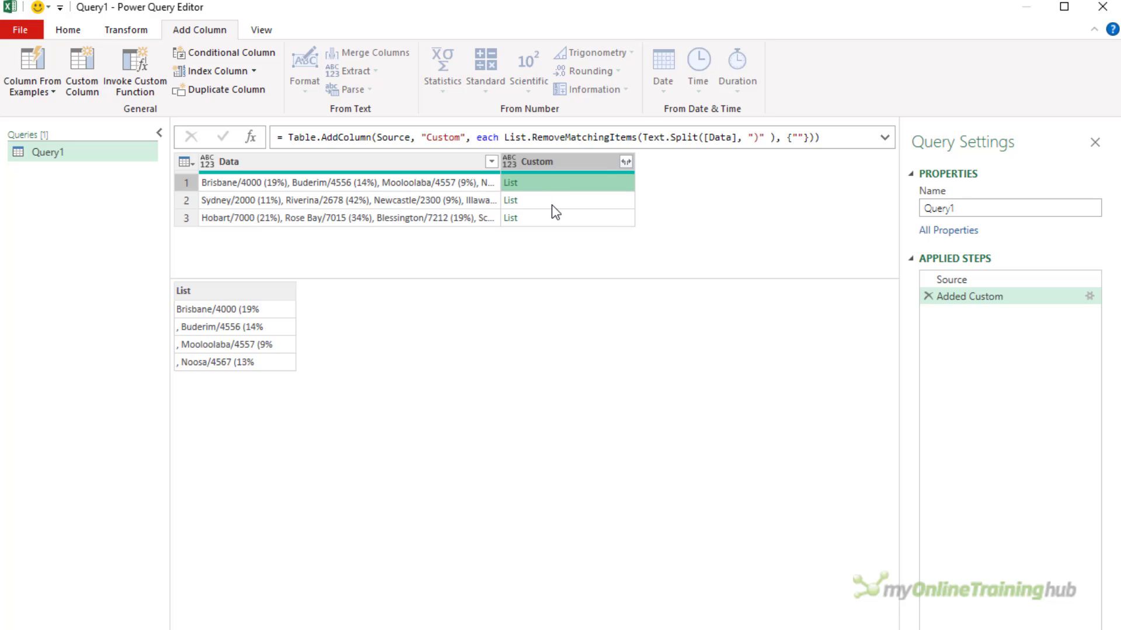
click(551, 205)
click(551, 217)
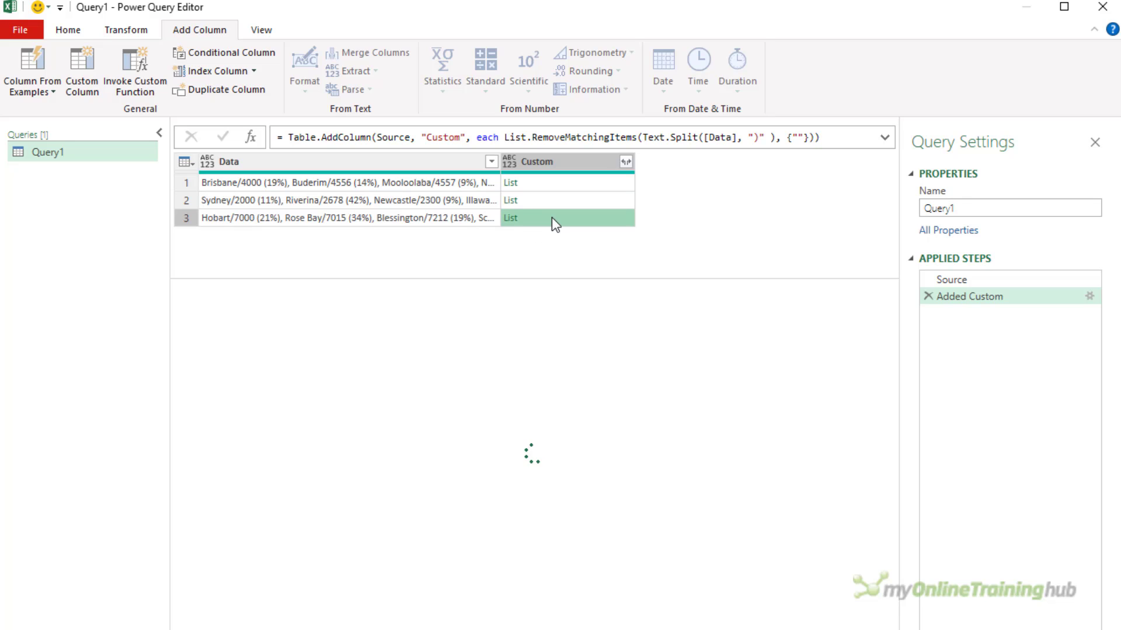
key(Up)
key(Up)
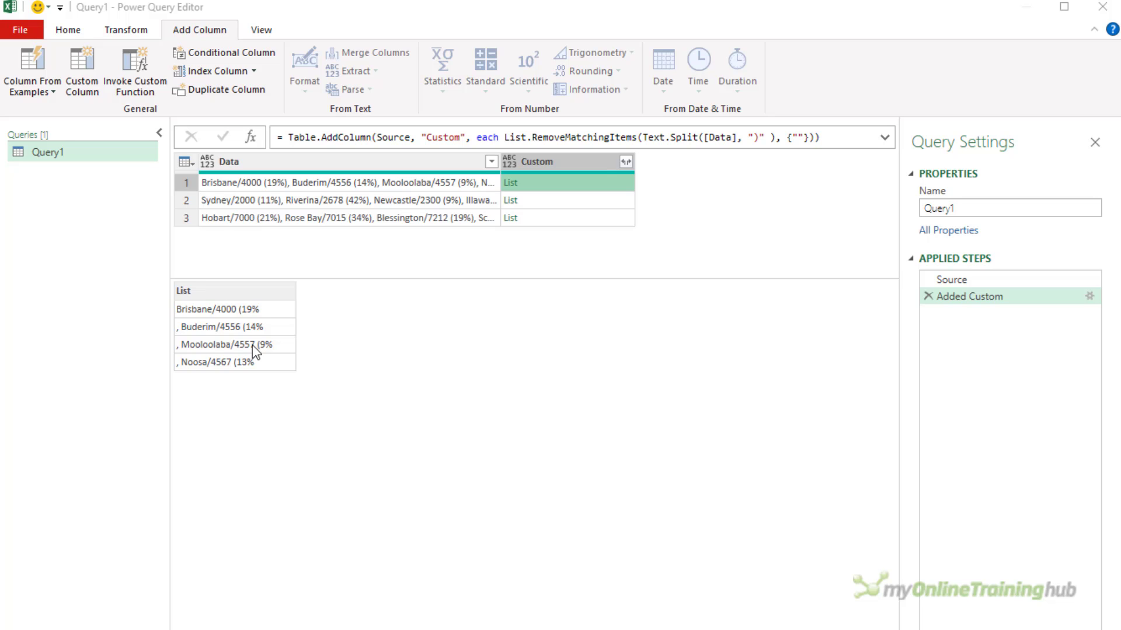
- Draft a new column formula: List.Transform([Custom], each Text.Start( _ , Text.PositionOf( _ , "(")))
click(83, 79)
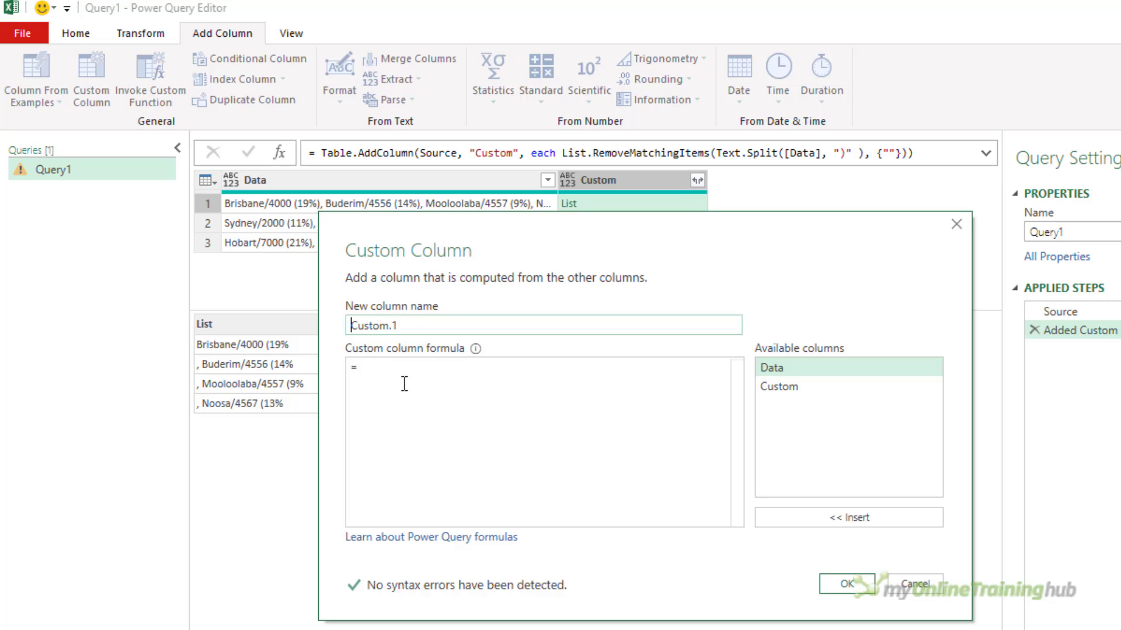
click(404, 383)
text(List.Tra)
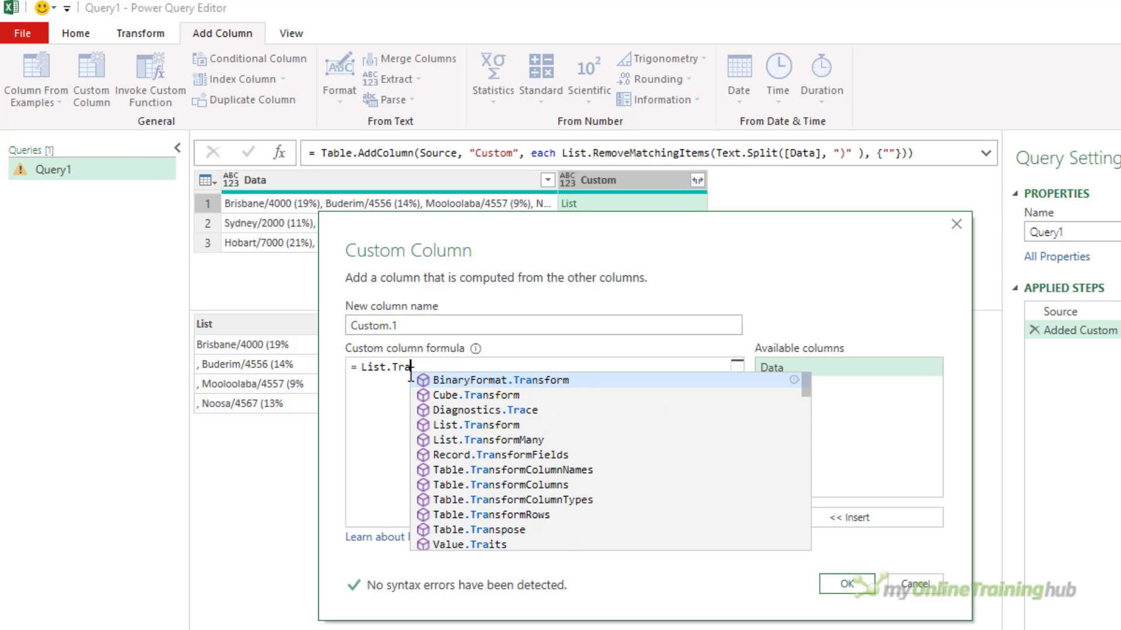
text(nsform()
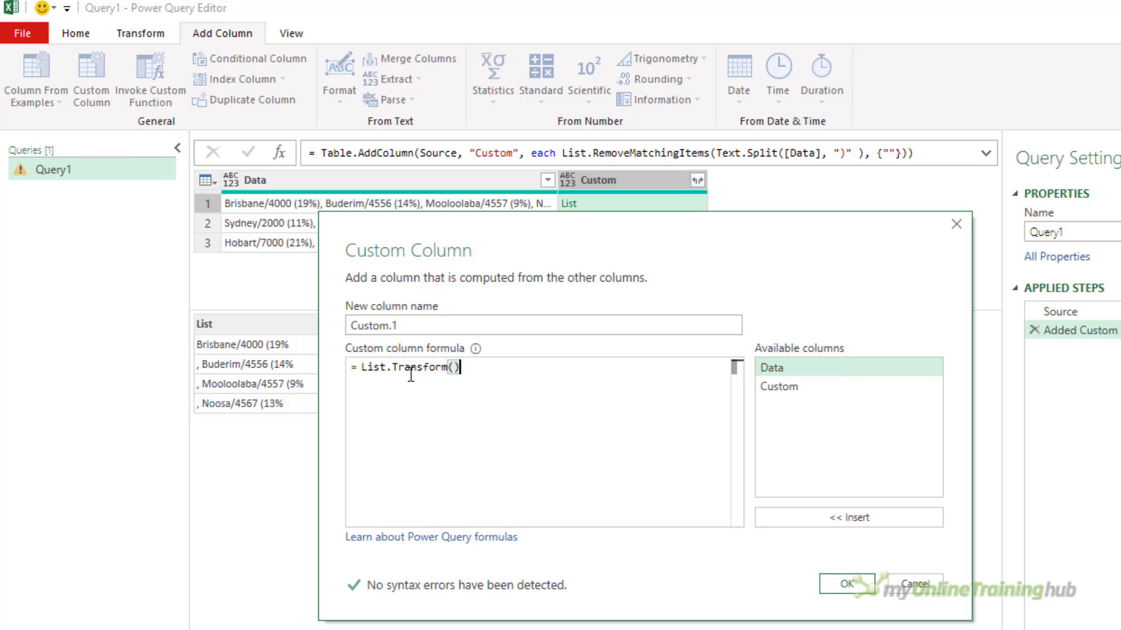
double_click(789, 389)
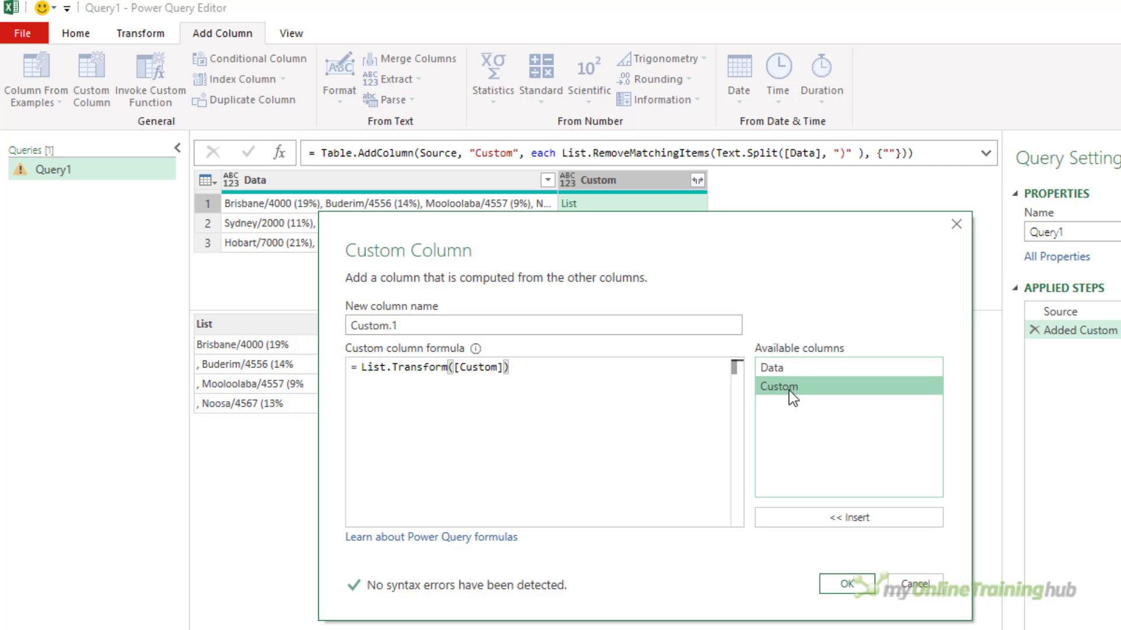
text(, )
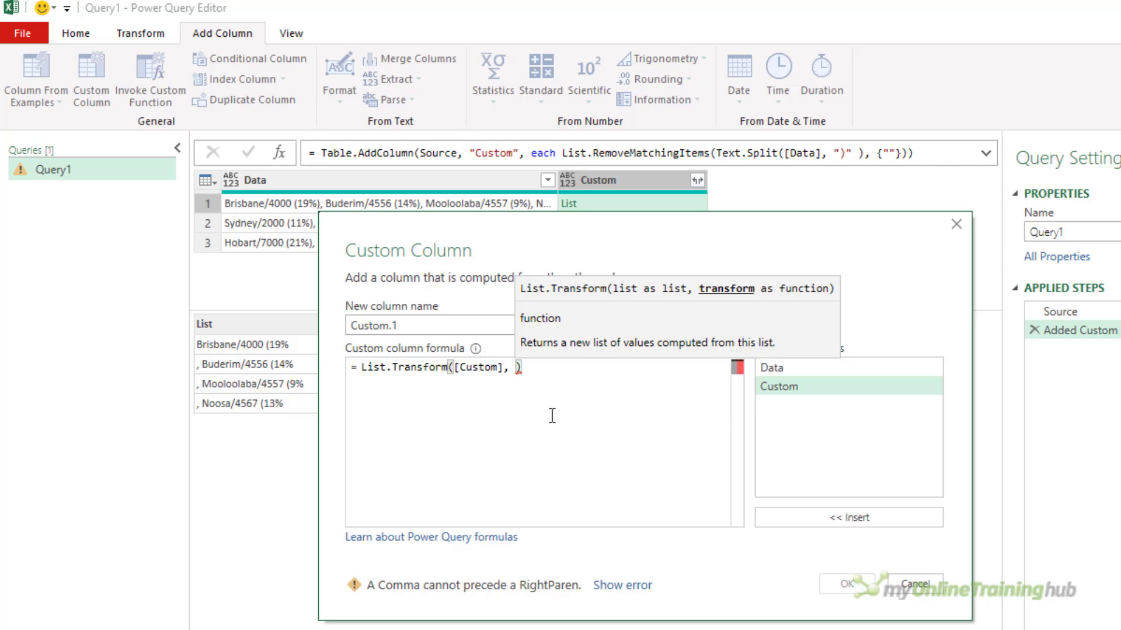
text(each Te)
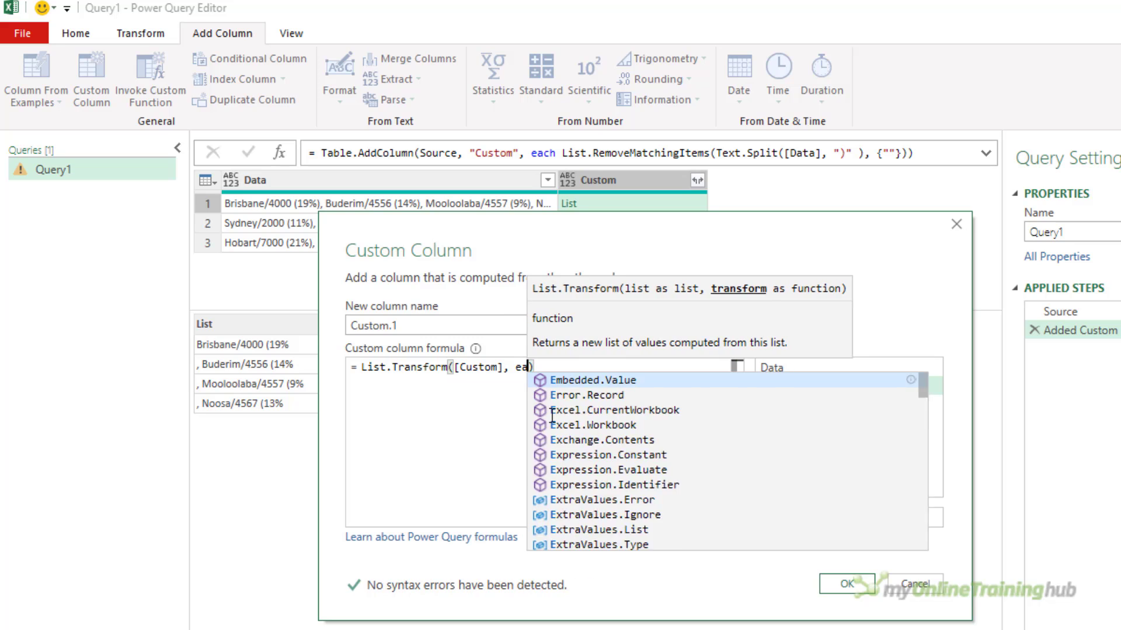
text(xt.STart)
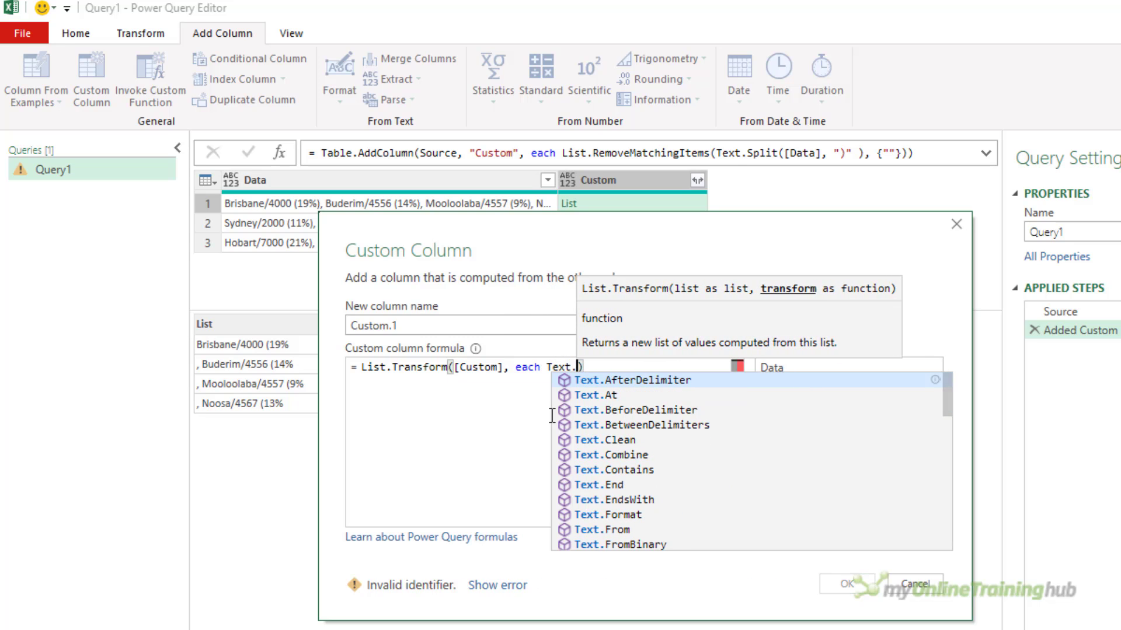
key(Tab)
text(()
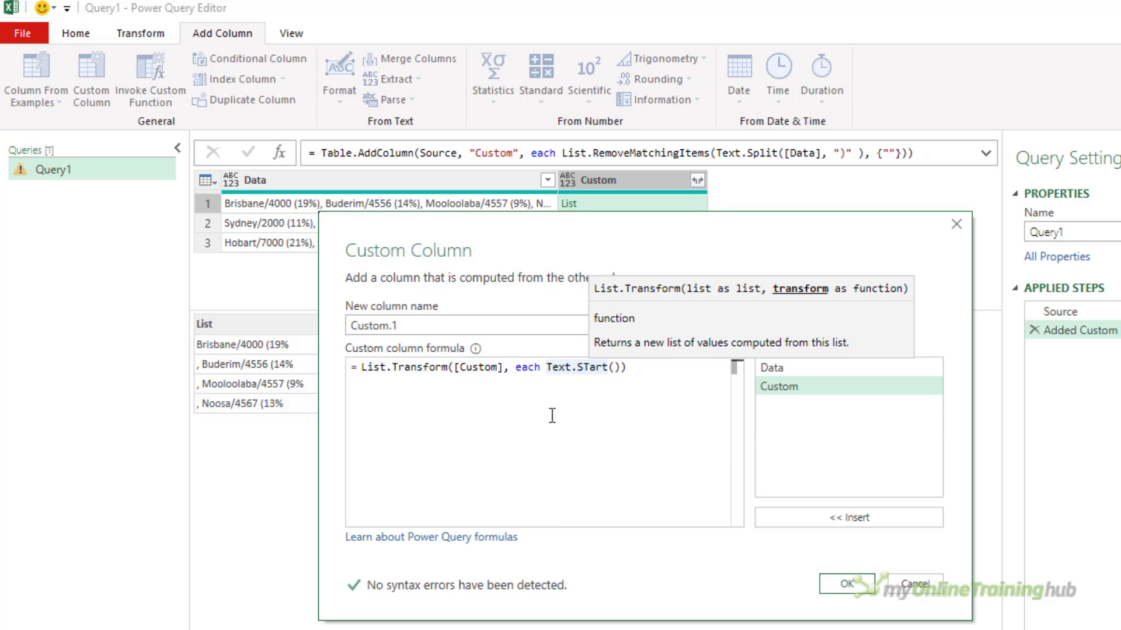
text( _ )
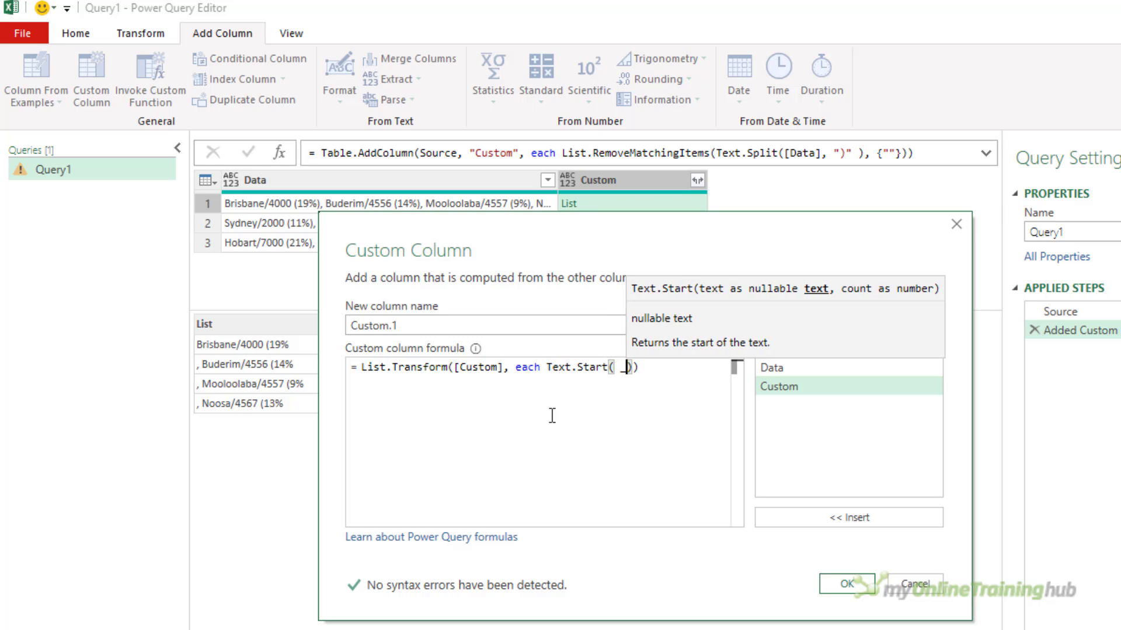
text(,)
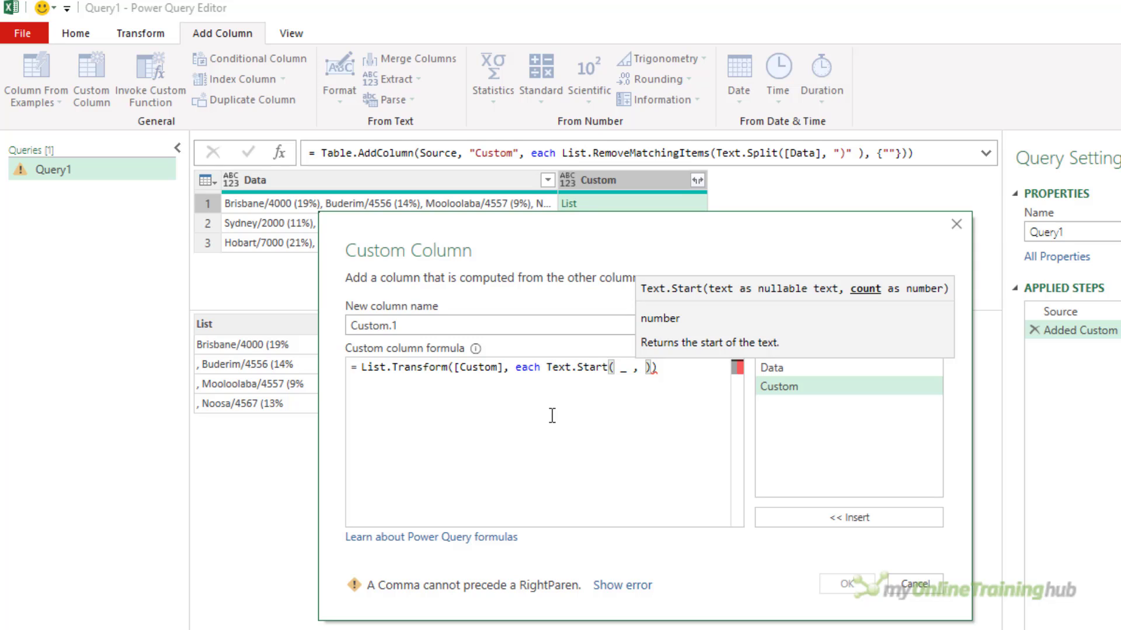
text(Text.Po)
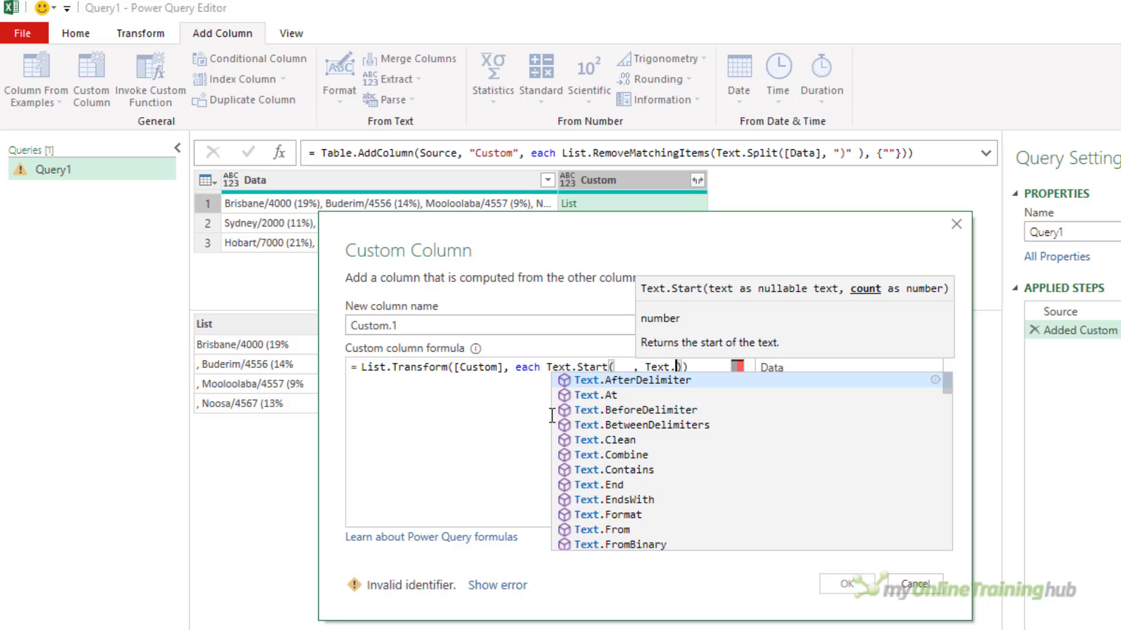
text(sitionOf)
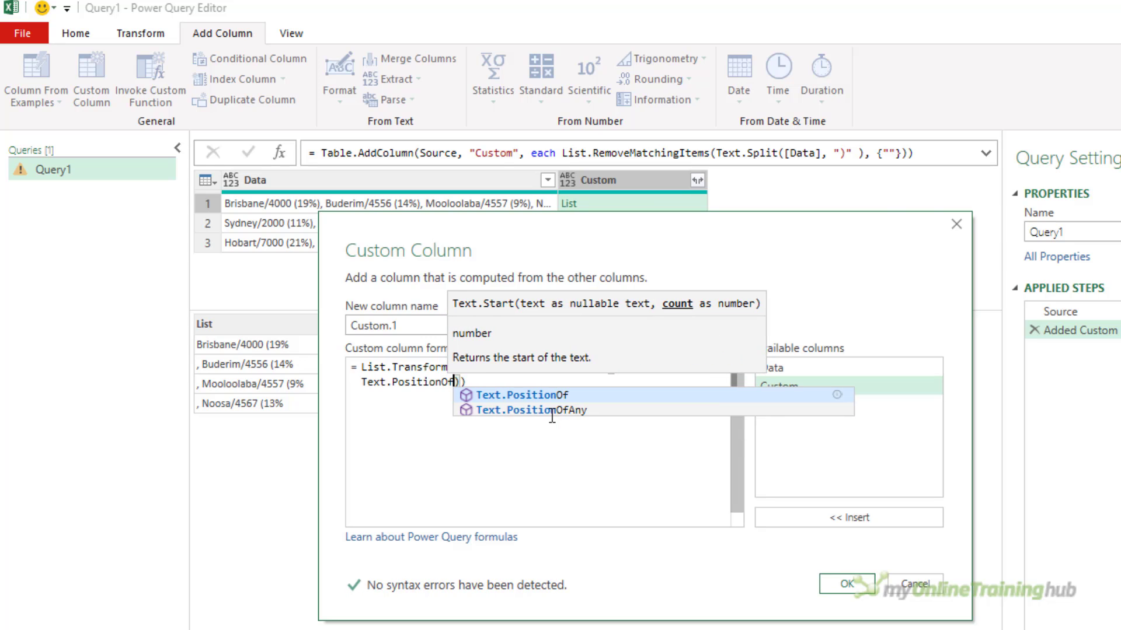
text(( )
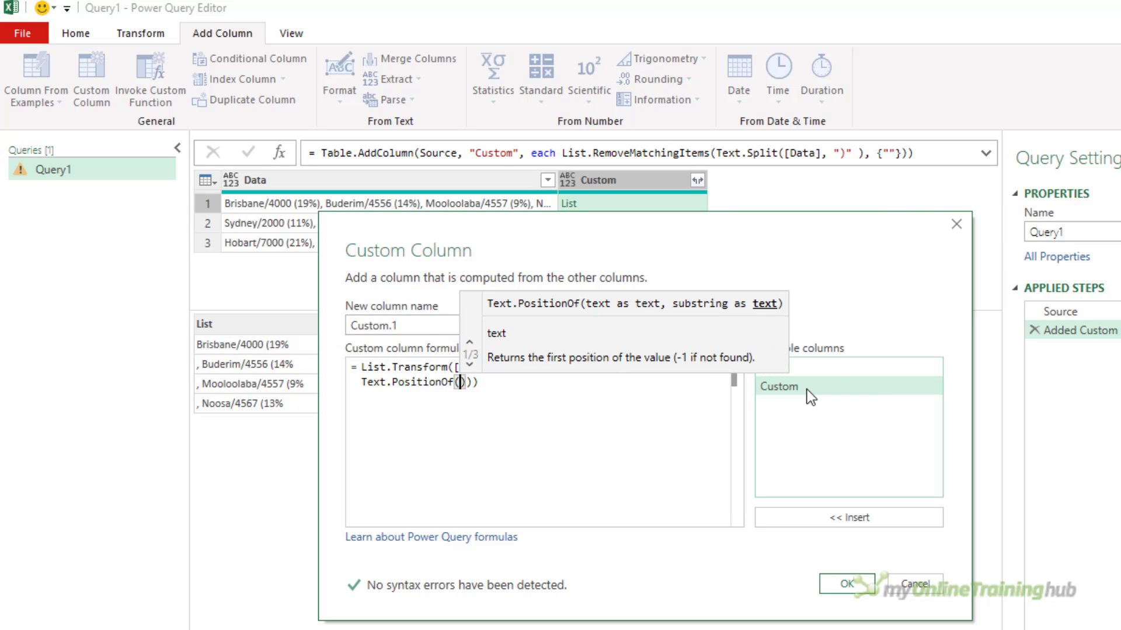
text(_ , )
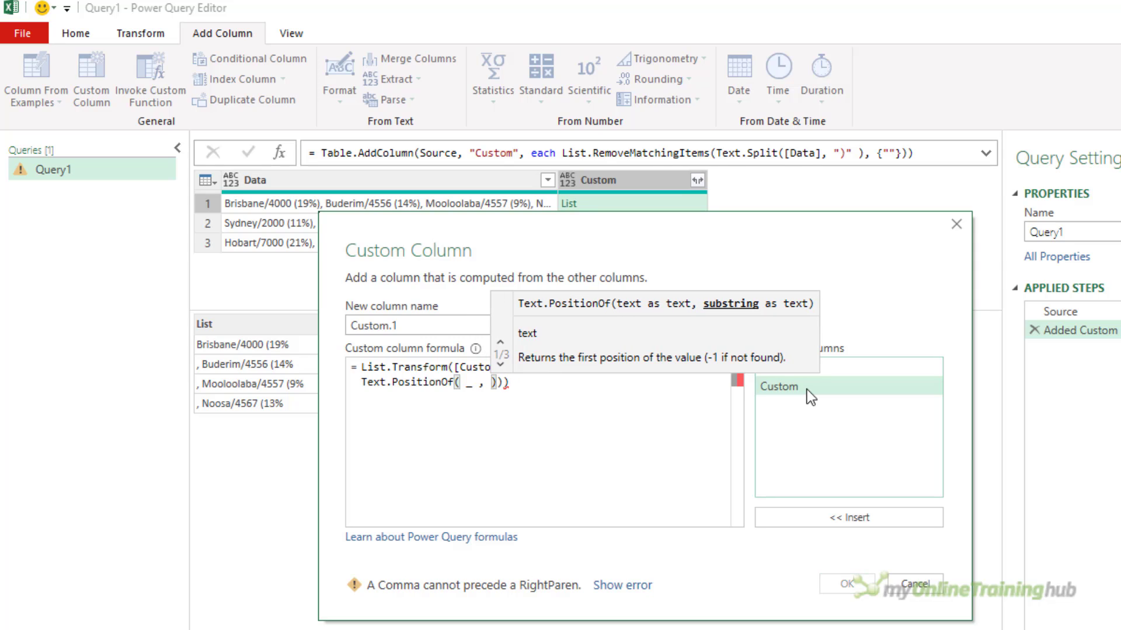
text("(")
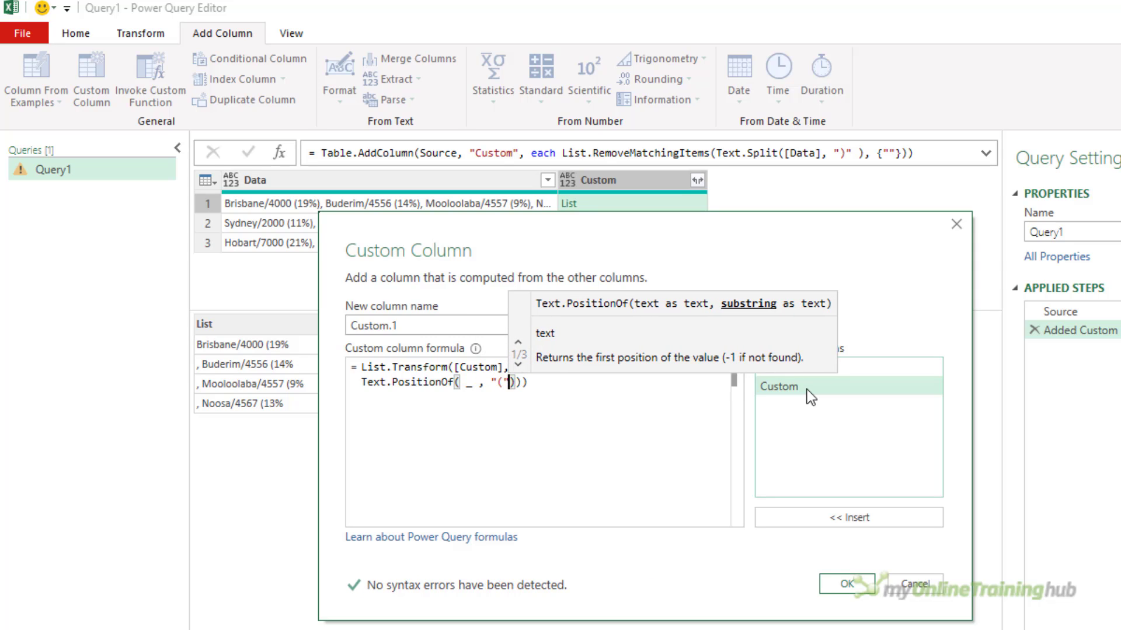
- Create Custom.1 and compare its first-row list with the Custom list
click(835, 581)
click(753, 204)
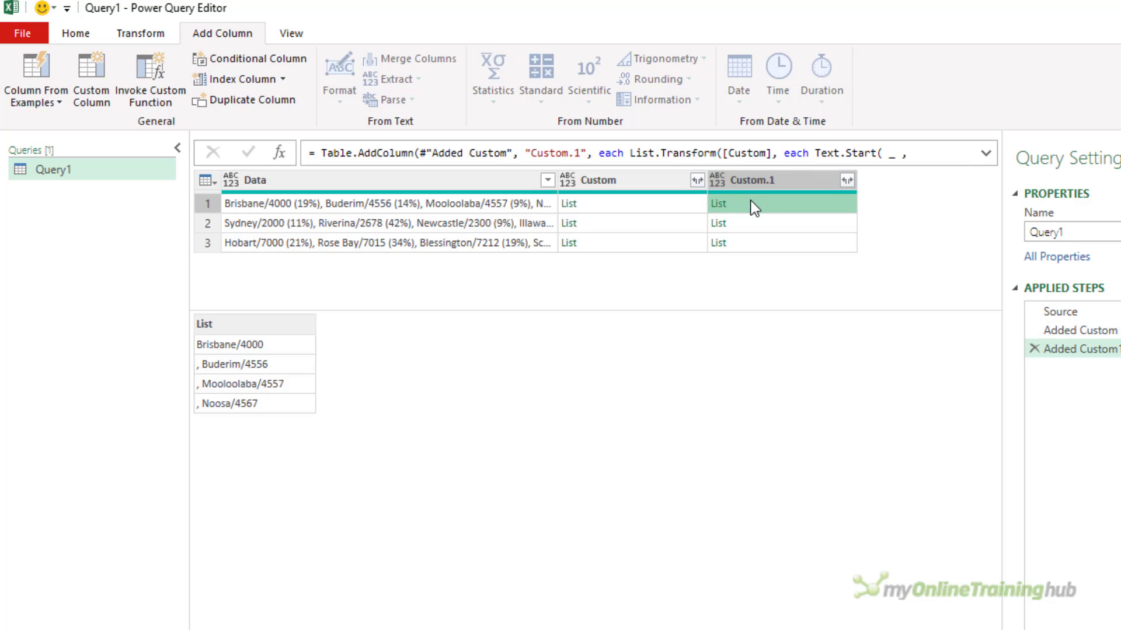
click(666, 204)
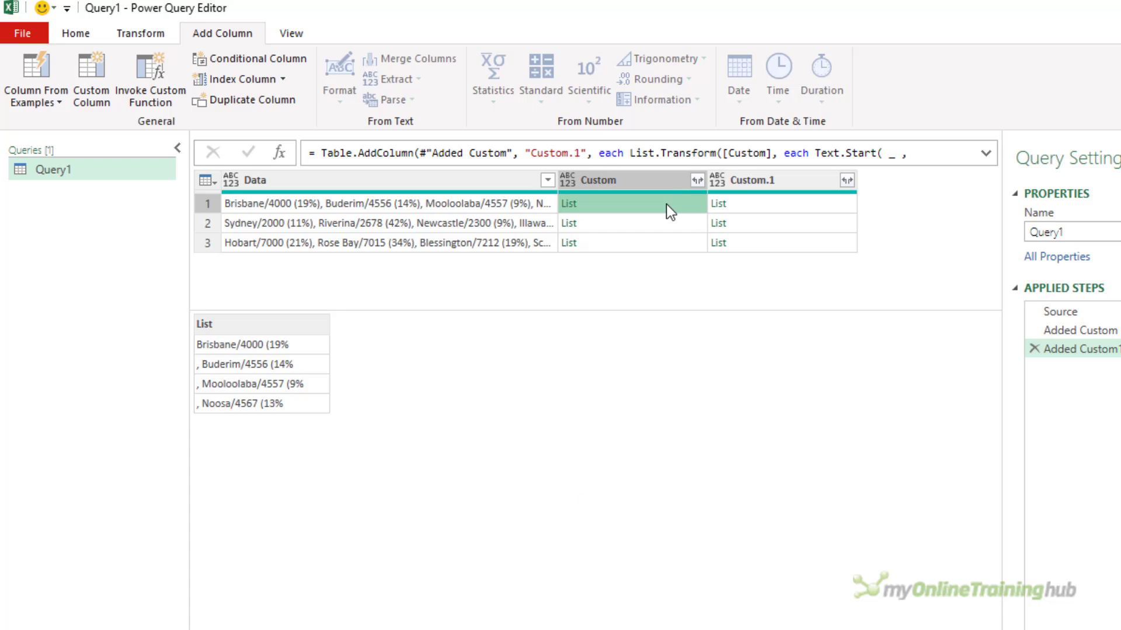
click(758, 205)
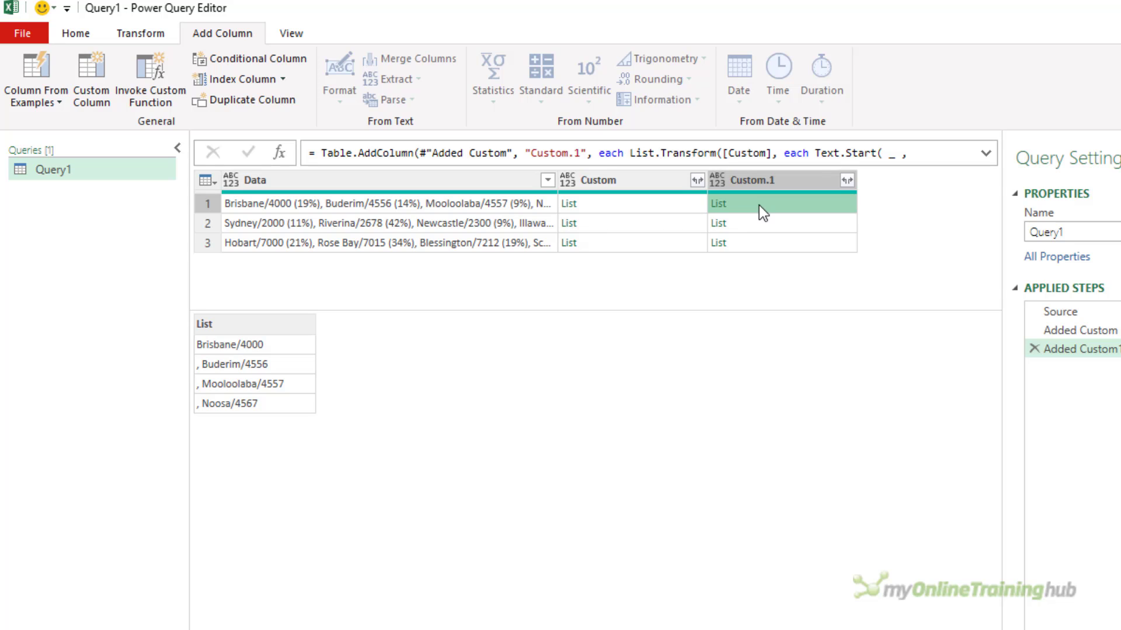
- Add a Custom.2 column with the formula Text.Combine([Custom.1])
click(91, 83)
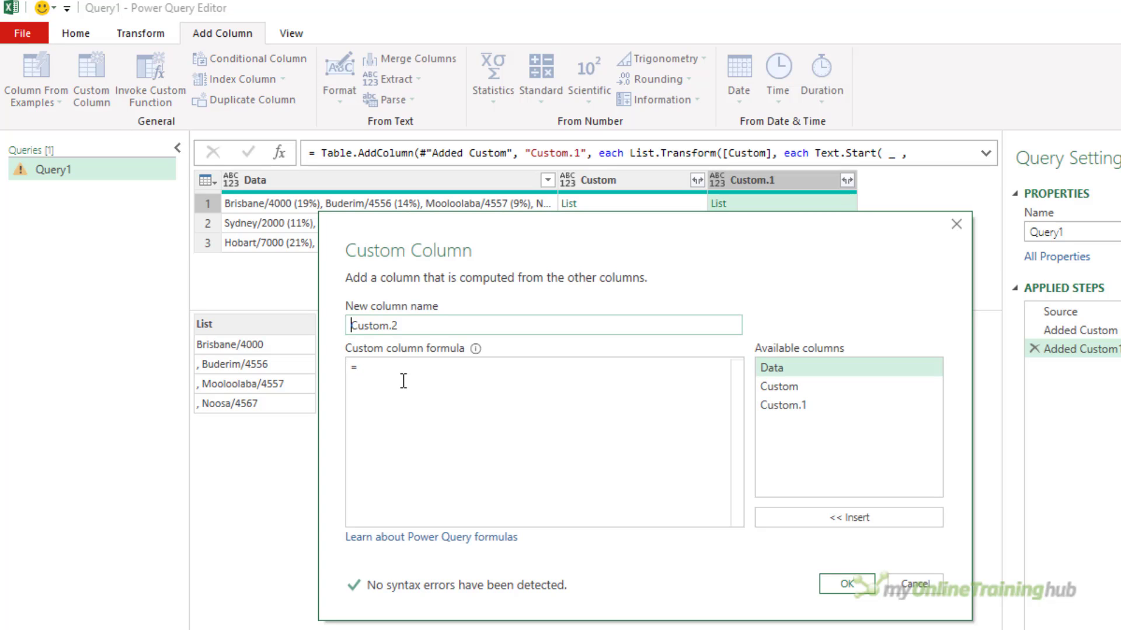
text(Text.Combine()
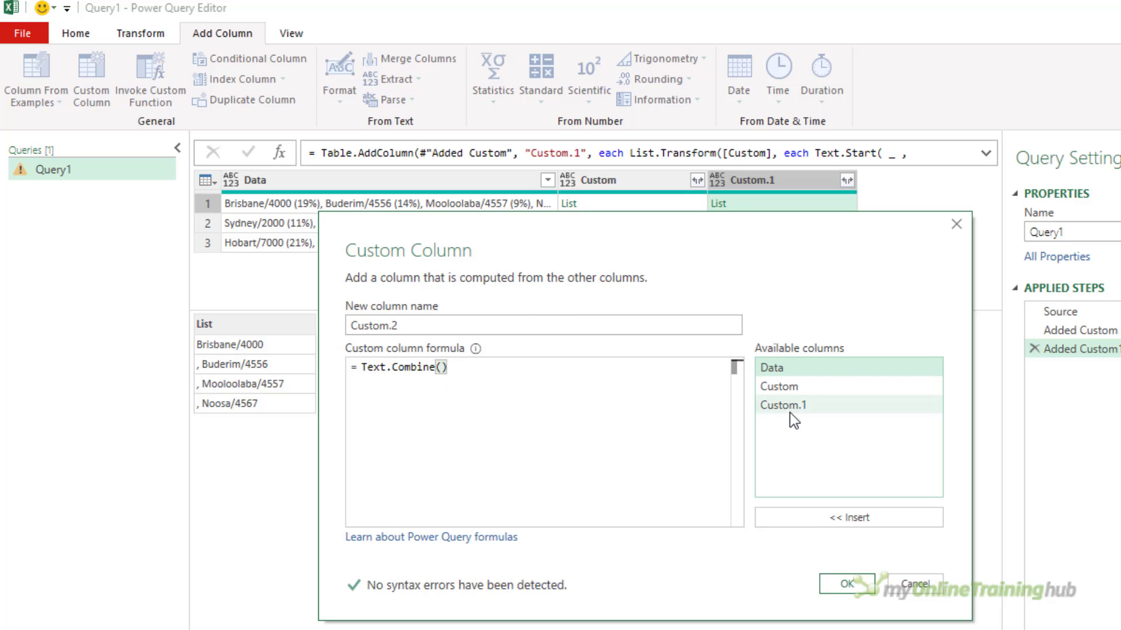
double_click(795, 405)
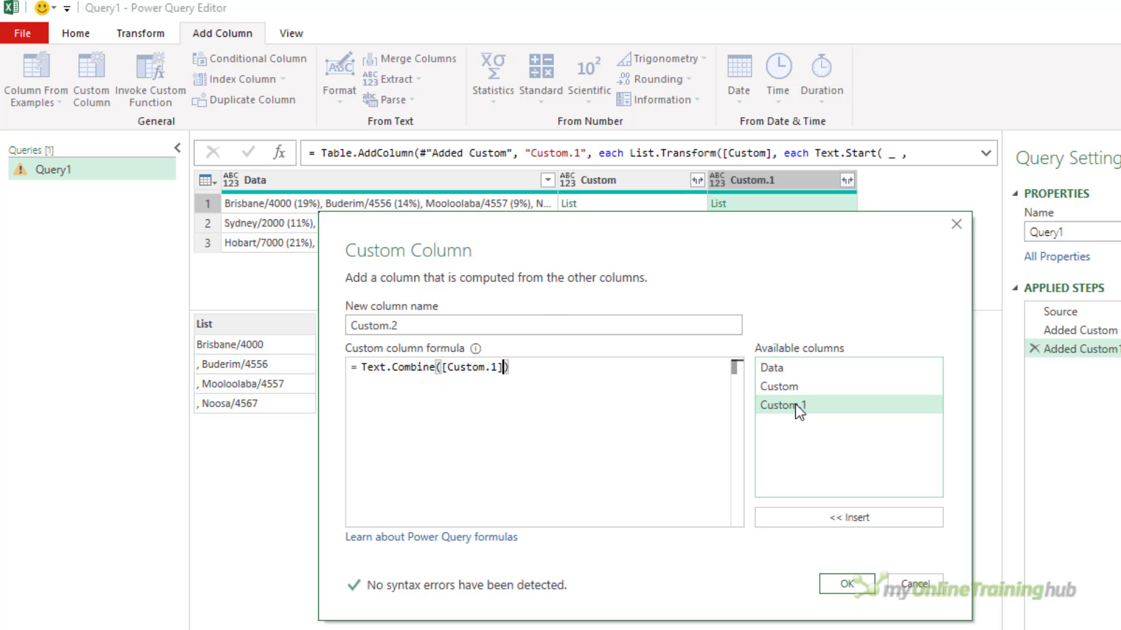
click(834, 585)
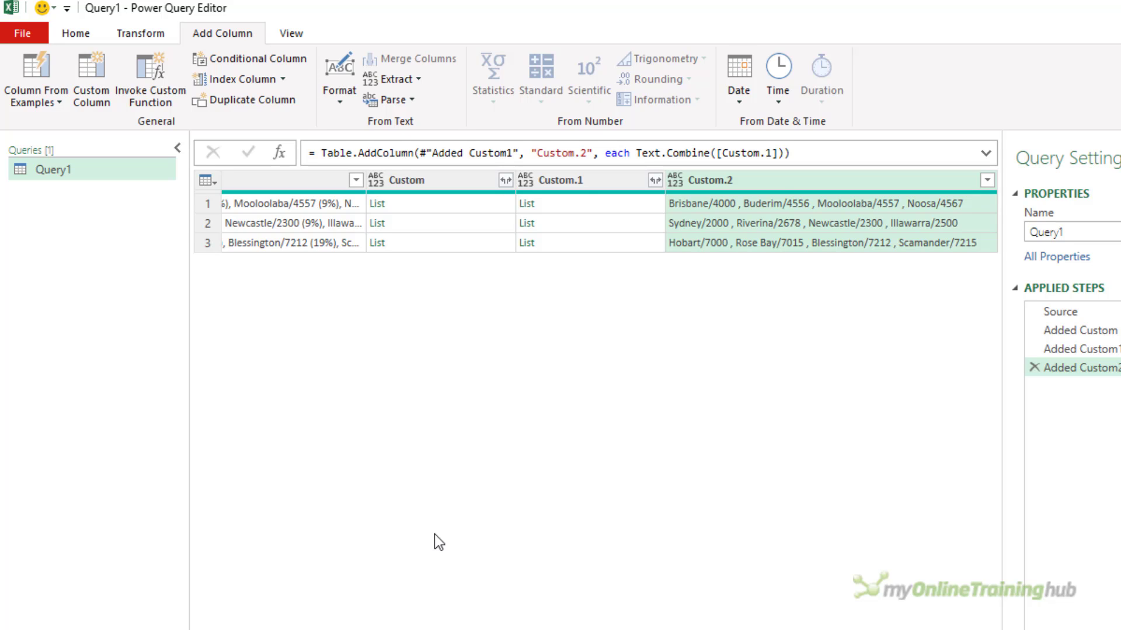
- Duplicate Query1 and rename the copy fx_Remove_Text_Between_Delimiters
right_click(55, 173)
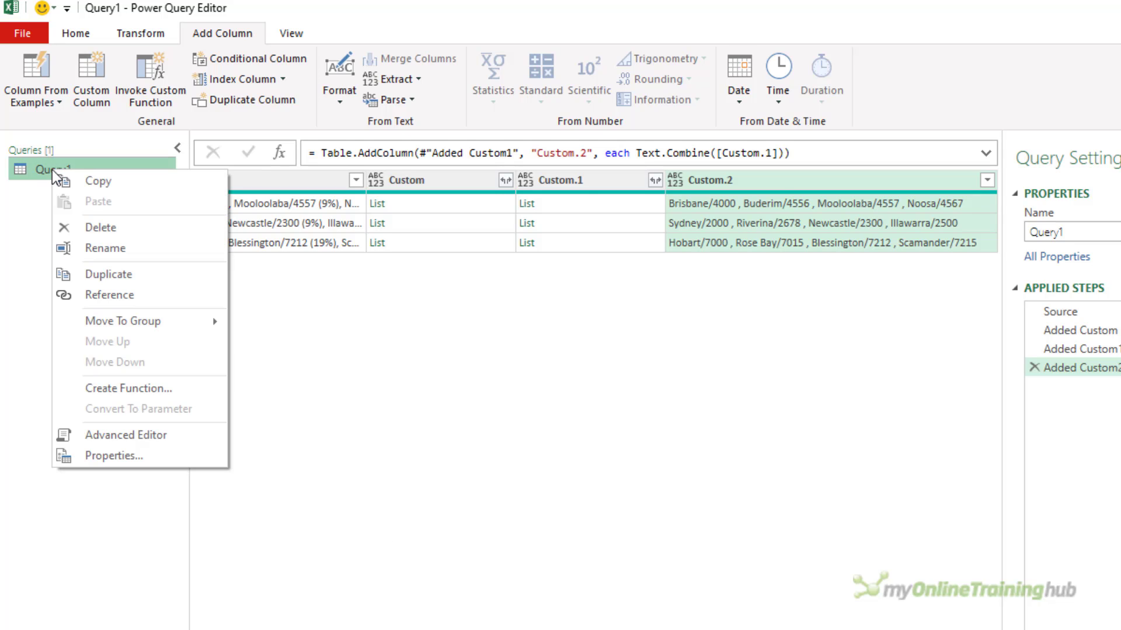
click(124, 279)
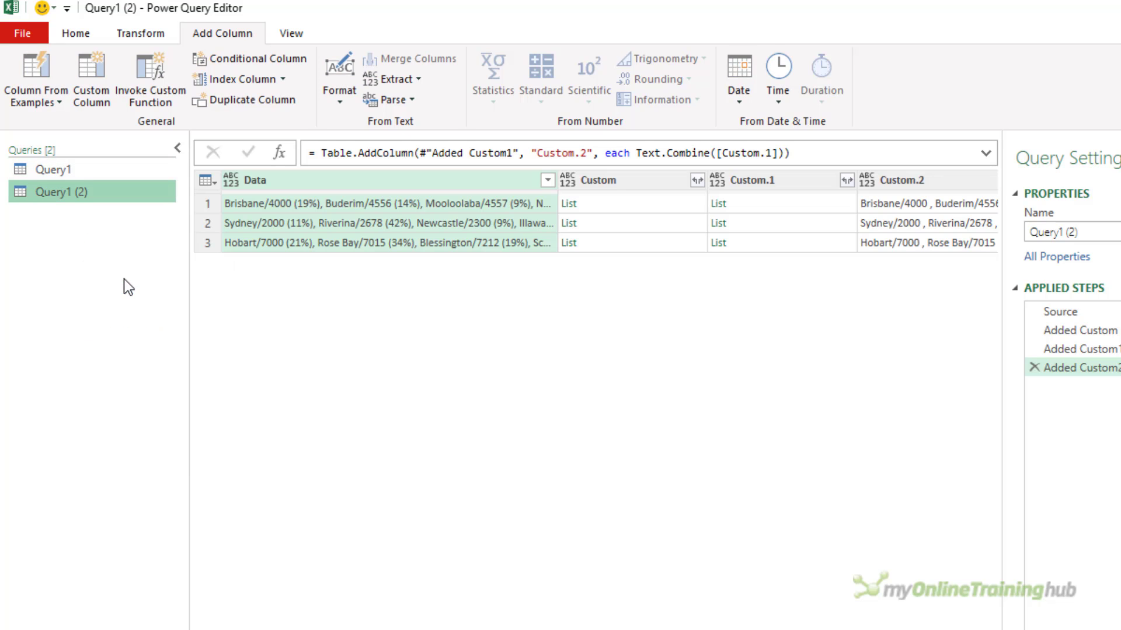
double_click(95, 197)
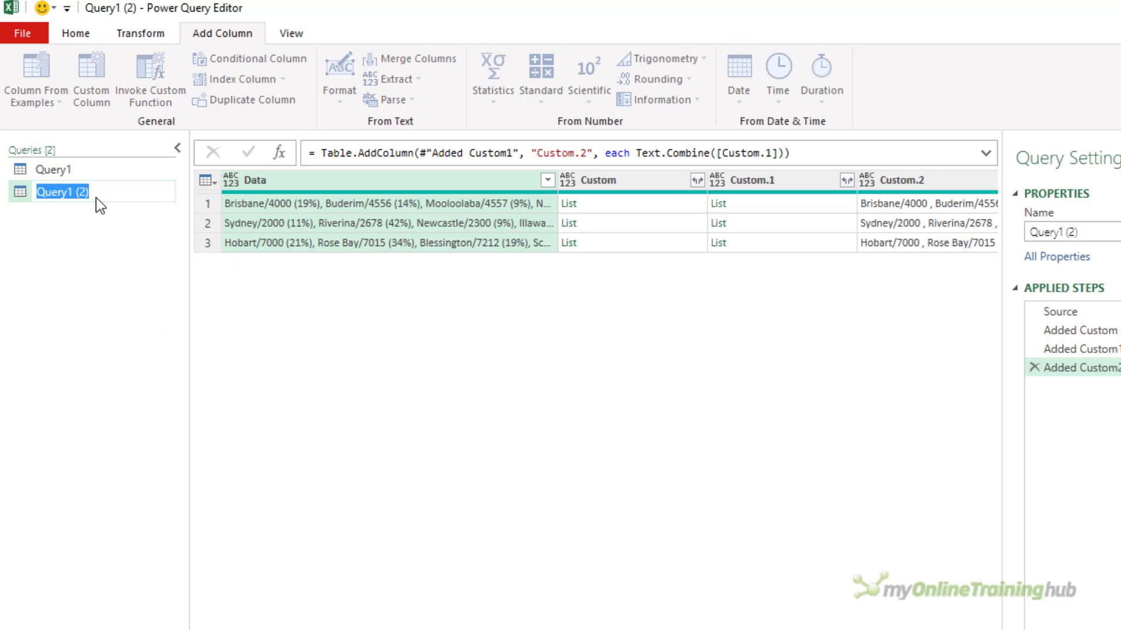
text(fx_Remove_Tex)
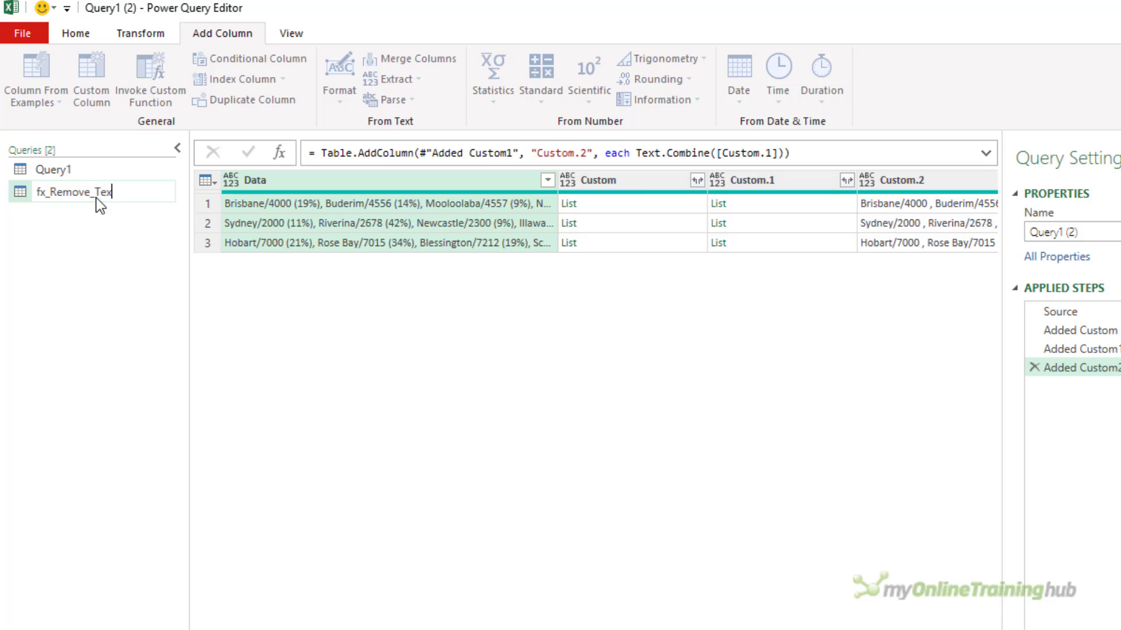
text(t_Between_Delimiters)
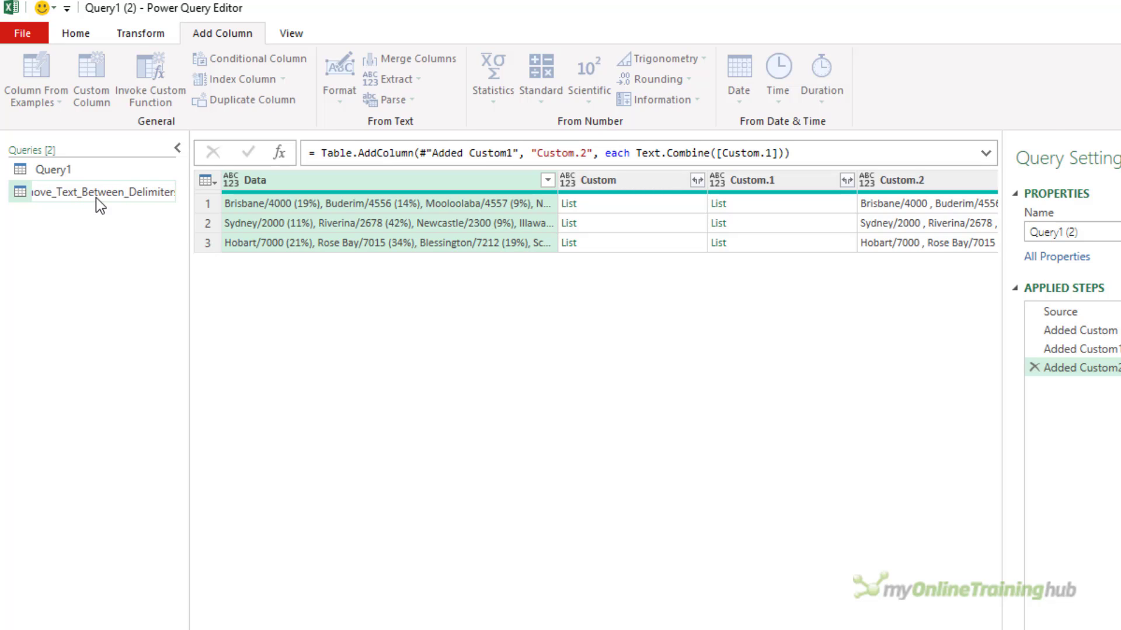
key(Return)
click(77, 35)
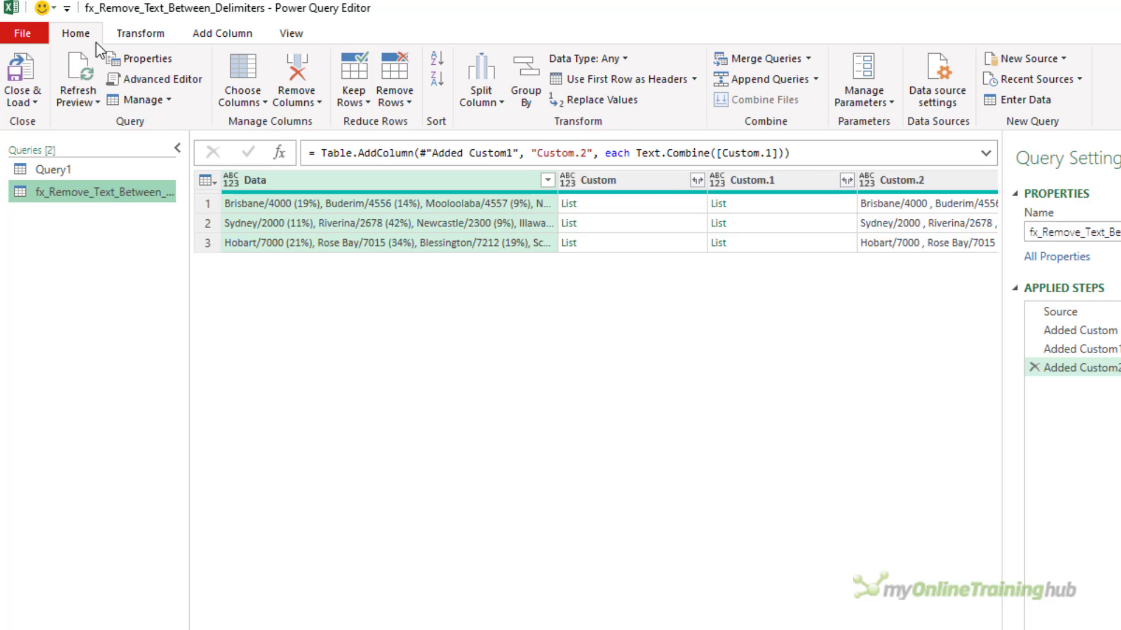
- In the Advanced Editor, replace the Source reference with a (TextString, LeftDelim, Rightelim as text) => header
click(165, 81)
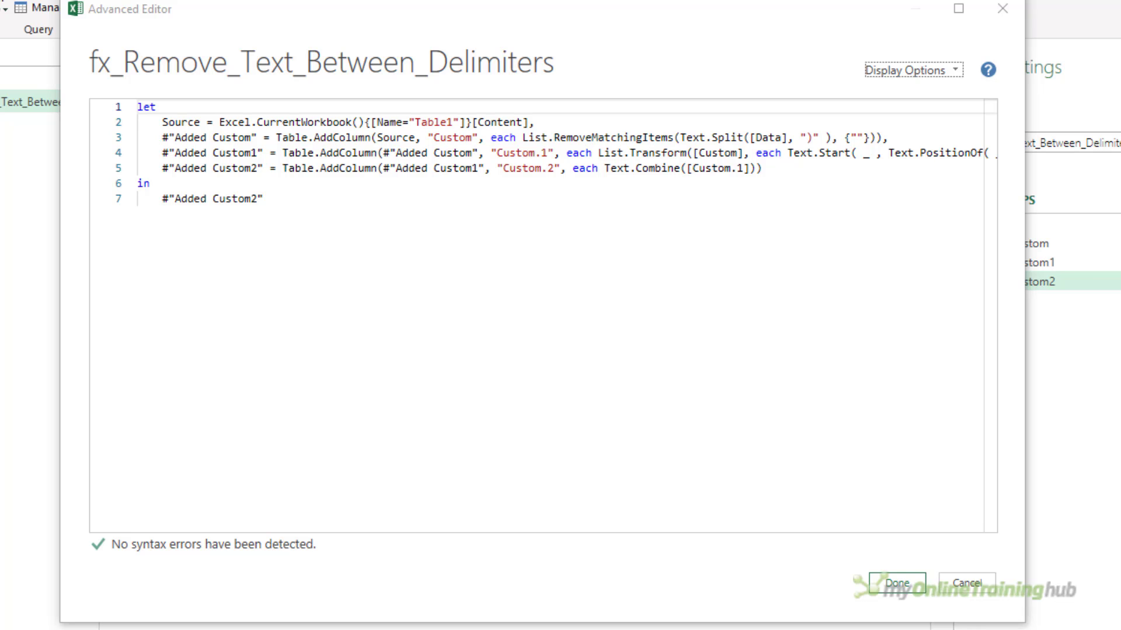
click(181, 122)
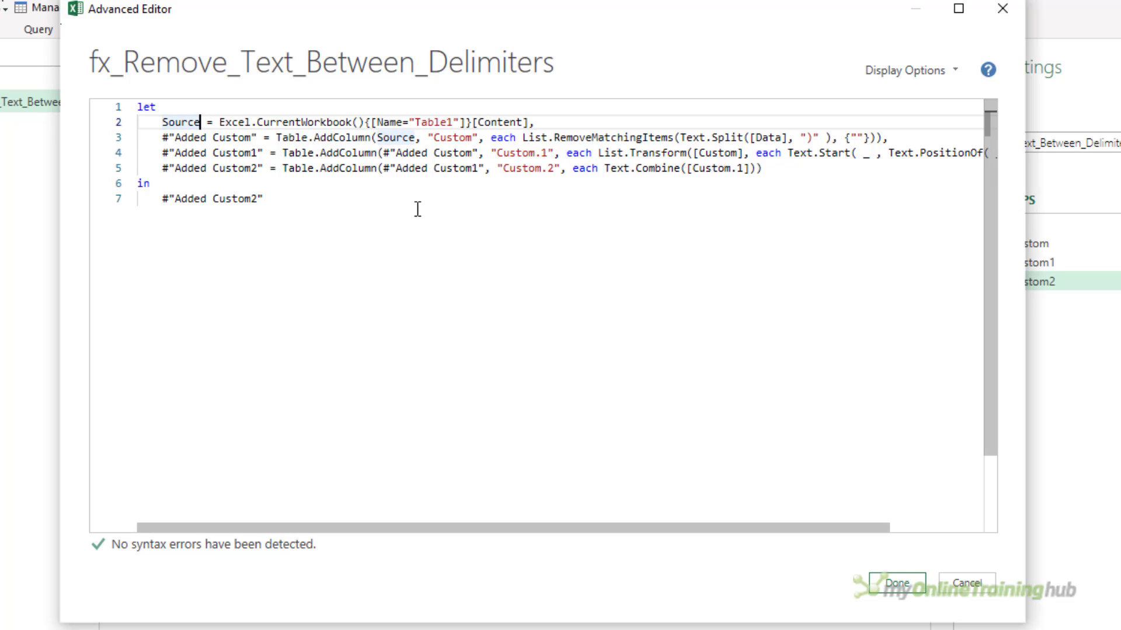
key(Right)
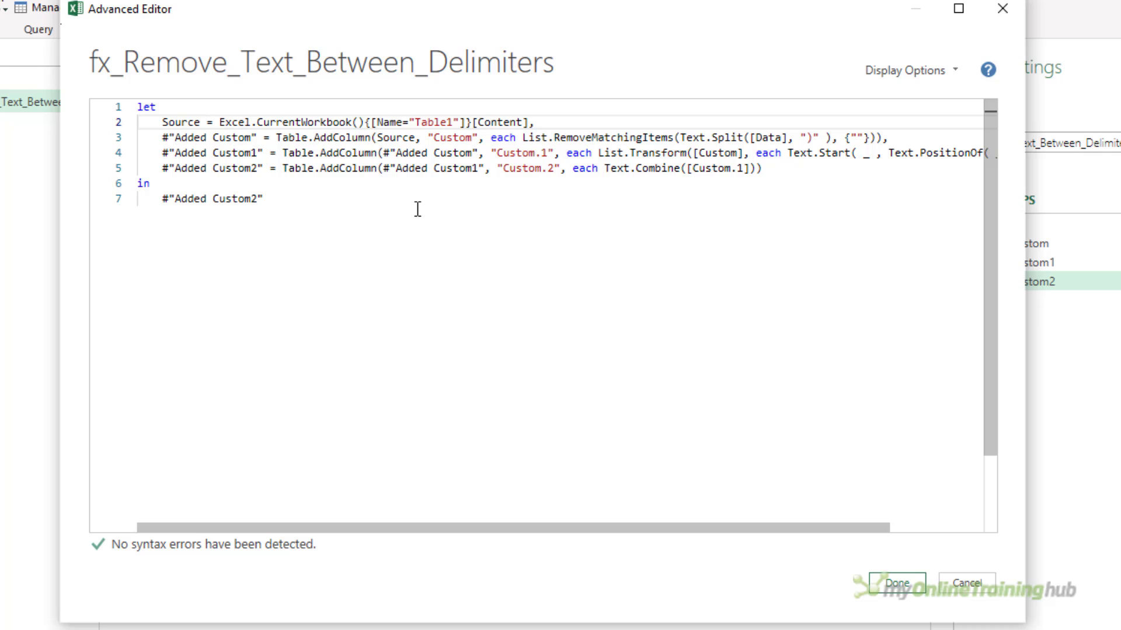
key(Right)
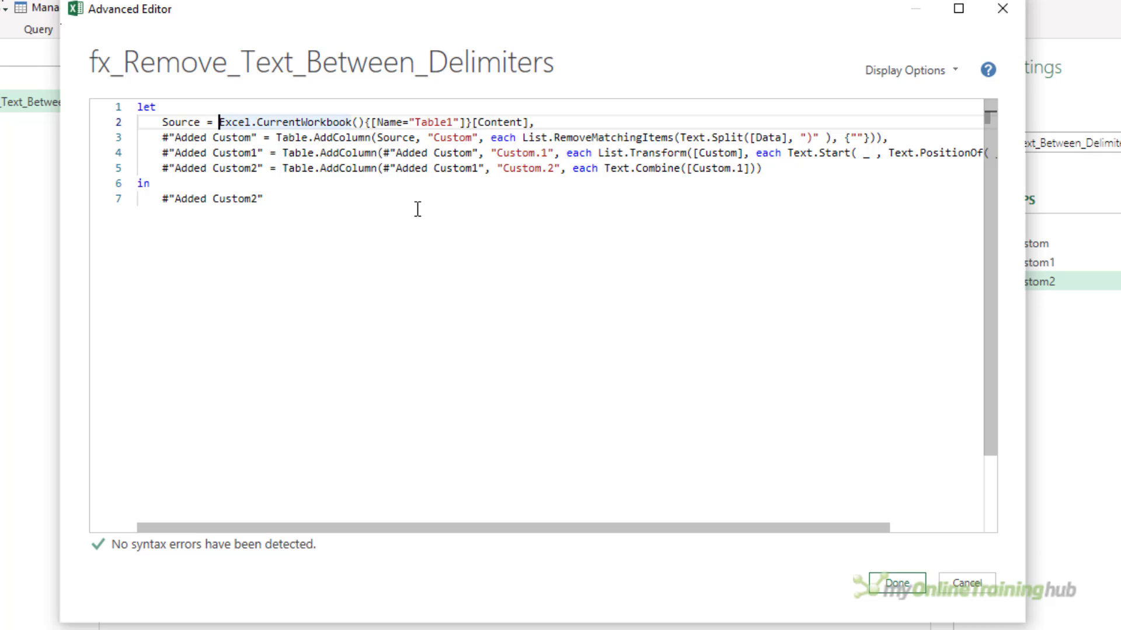
key(shift+End)
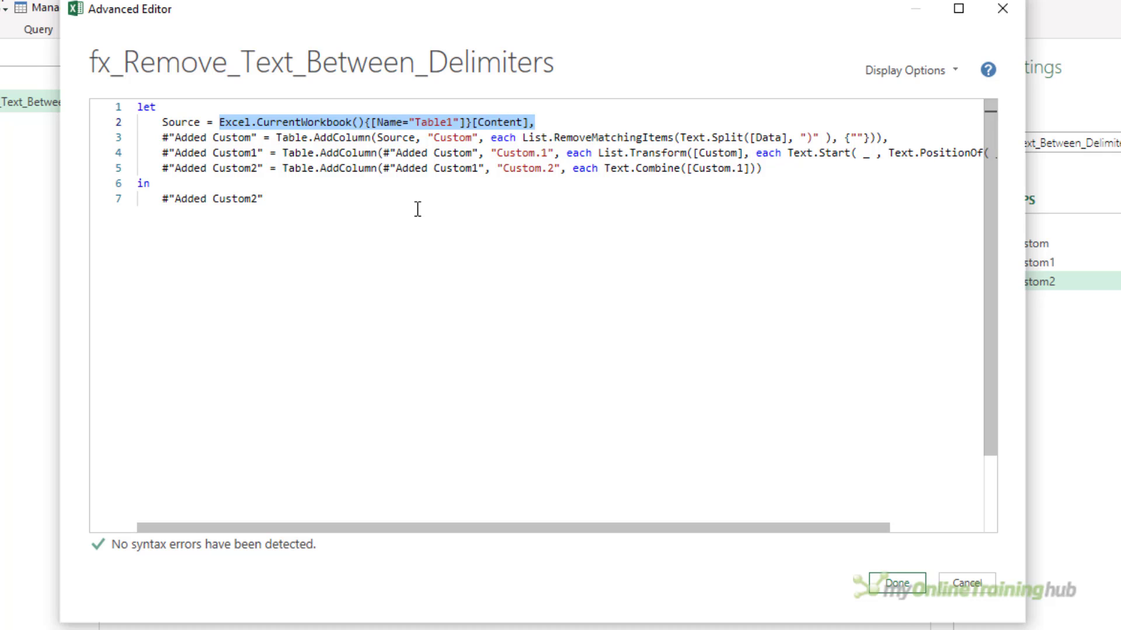
text(()
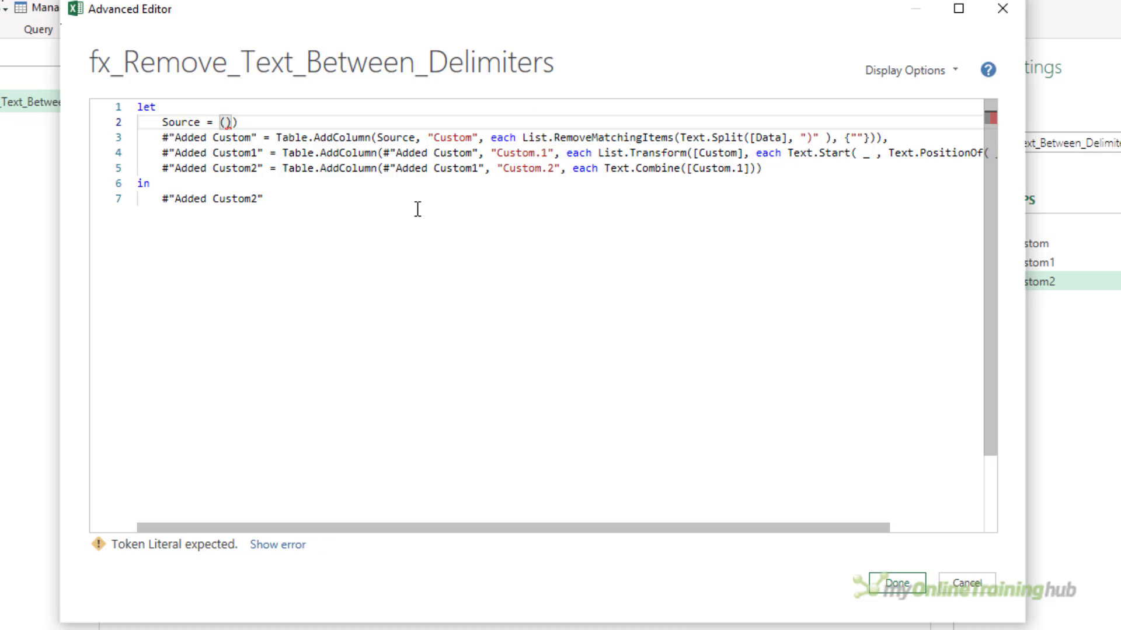
text() =>)
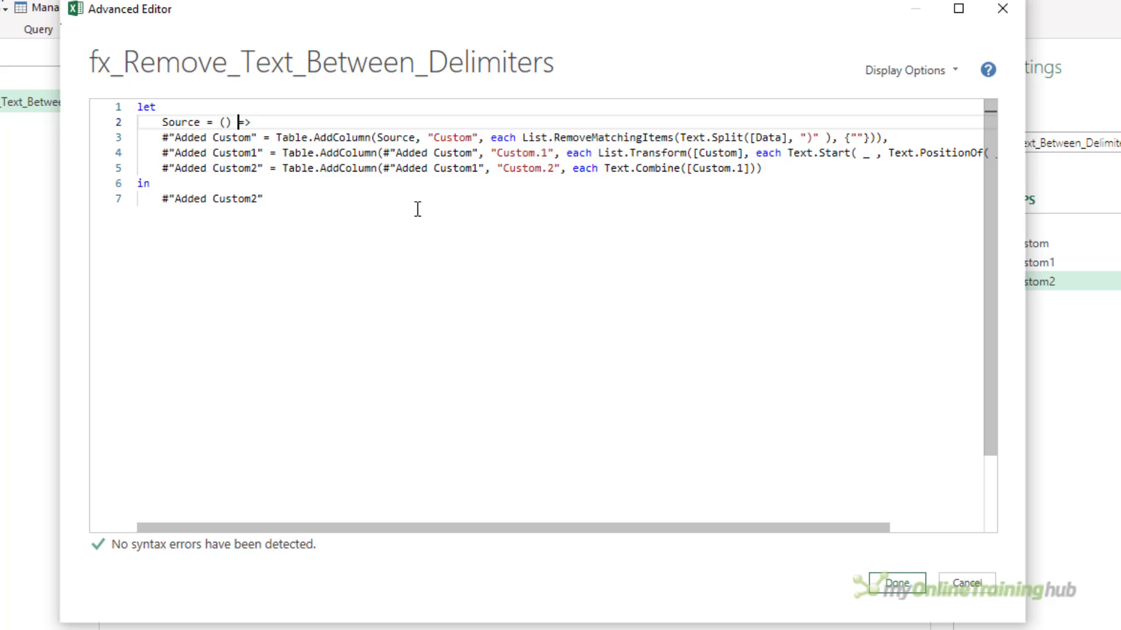
key(Left)
text(TextString as text)
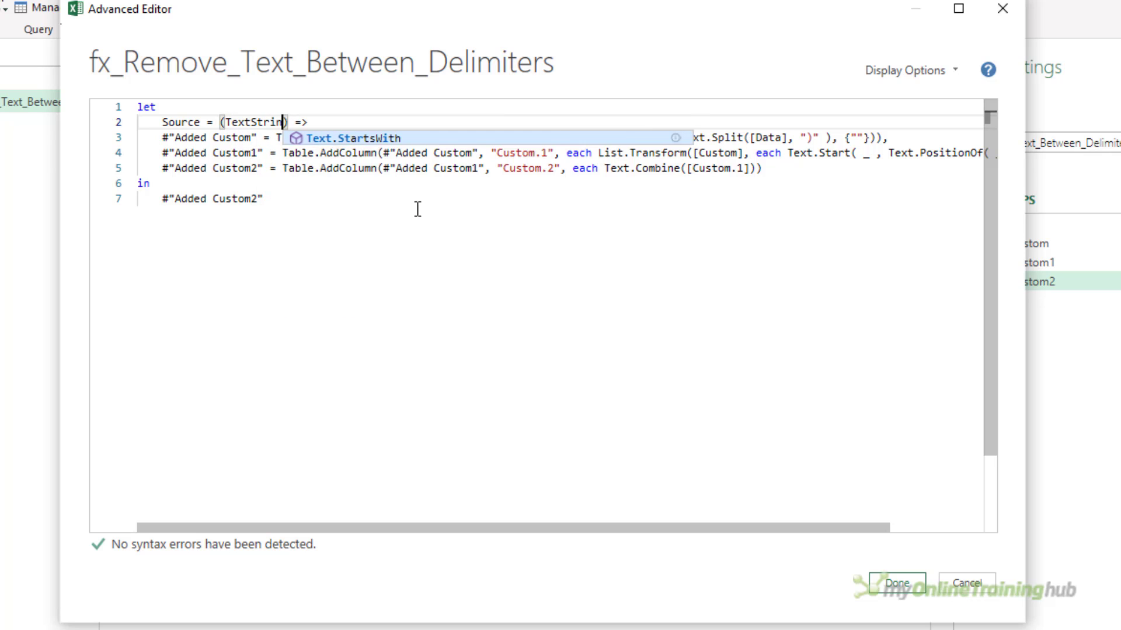
text(, )
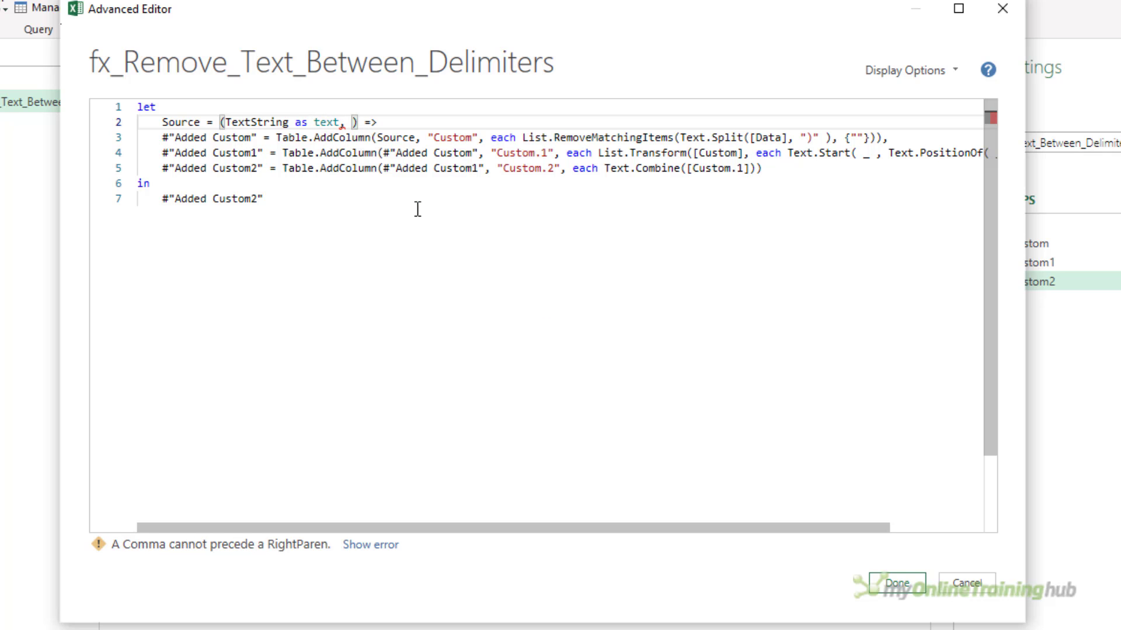
text(LeftDelim as text)
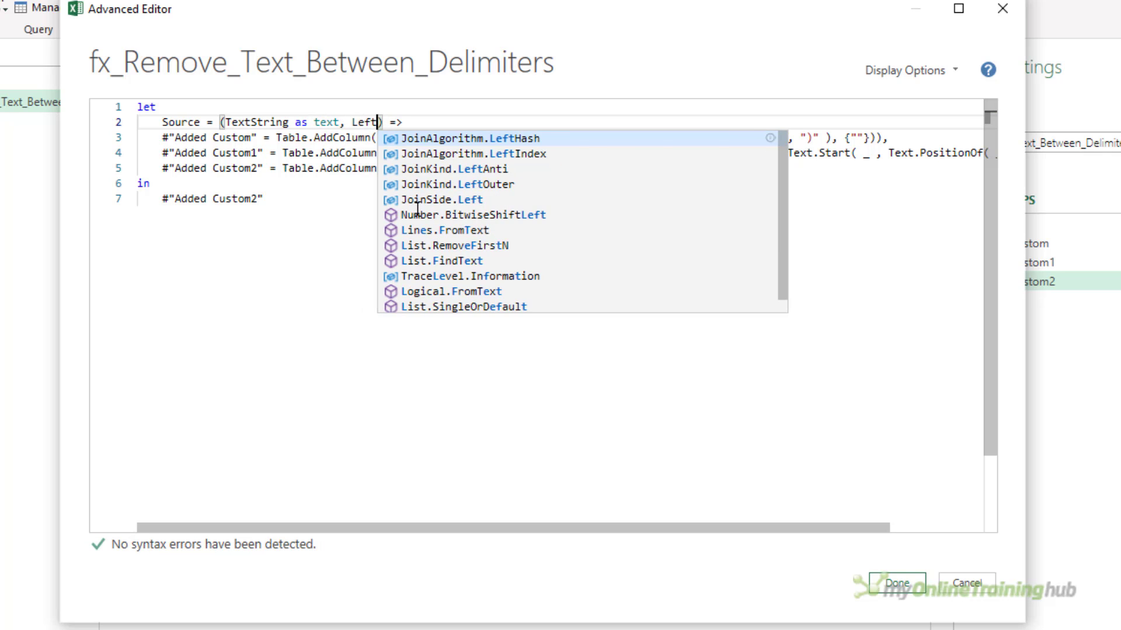
text(, Rightelim as text)
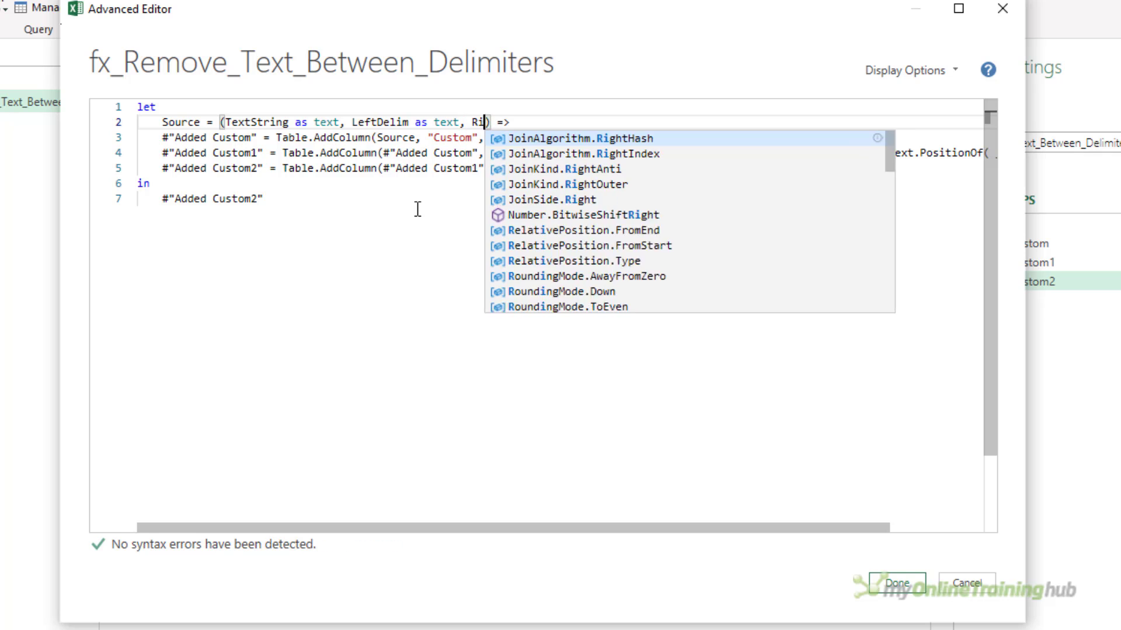
- Start an inner let block below the header and indent the three Added Custom steps
key(End)
key(Return)
text(let)
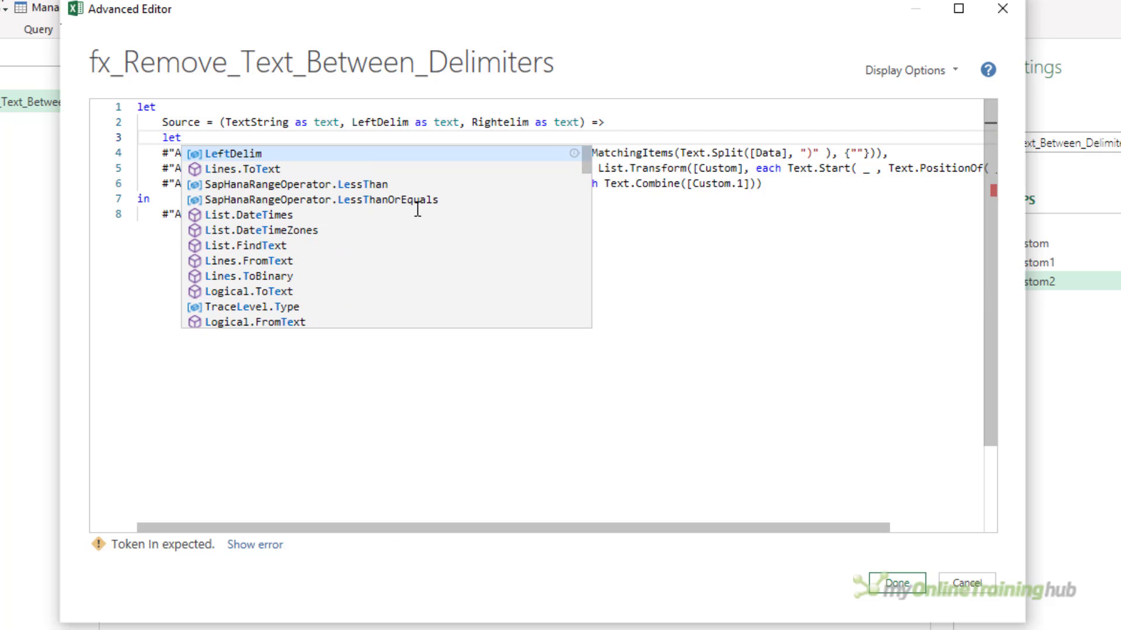
key(Down)
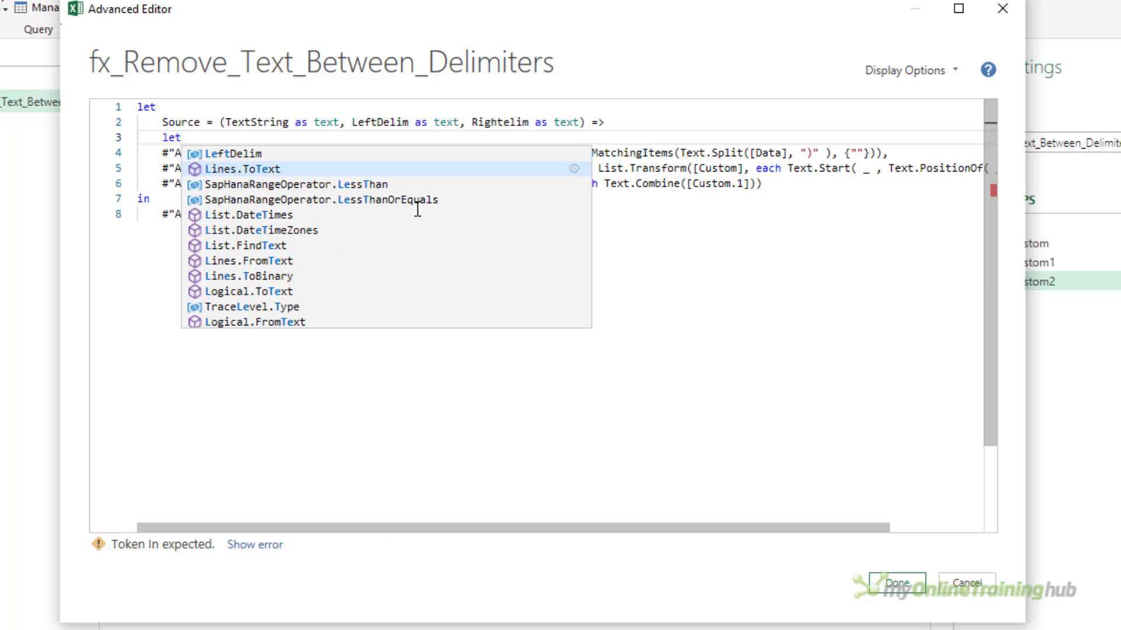
key(Escape)
key(Down)
key(Tab)
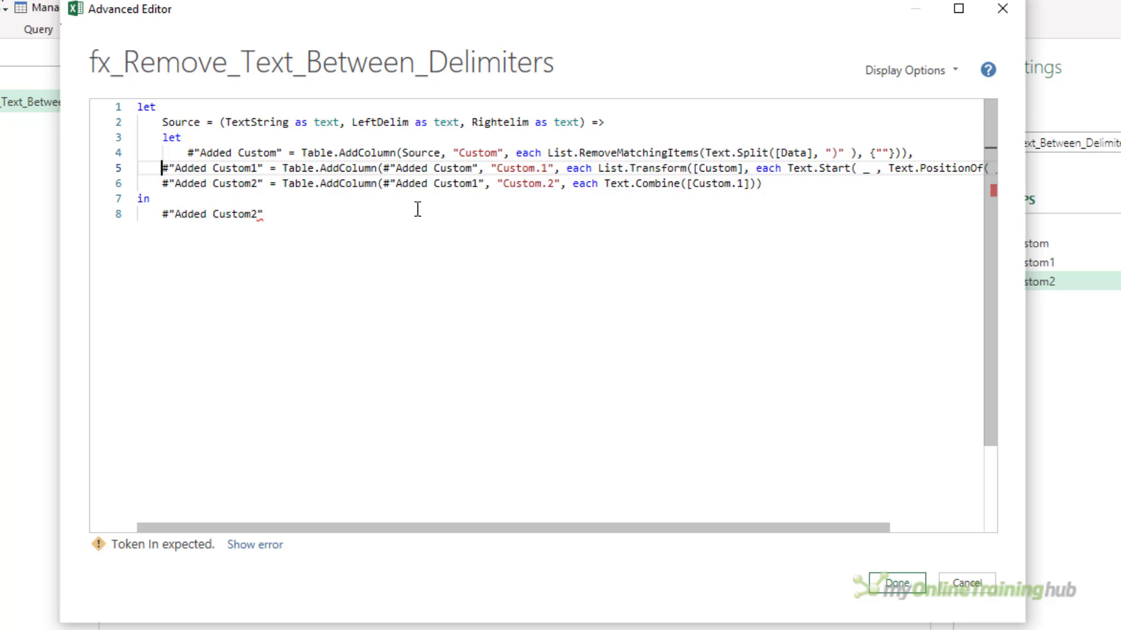
key(Down)
key(Tab)
key(Down)
key(Tab)
- Close the inner block with in and make the outer result return Source
key(End)
key(Return)
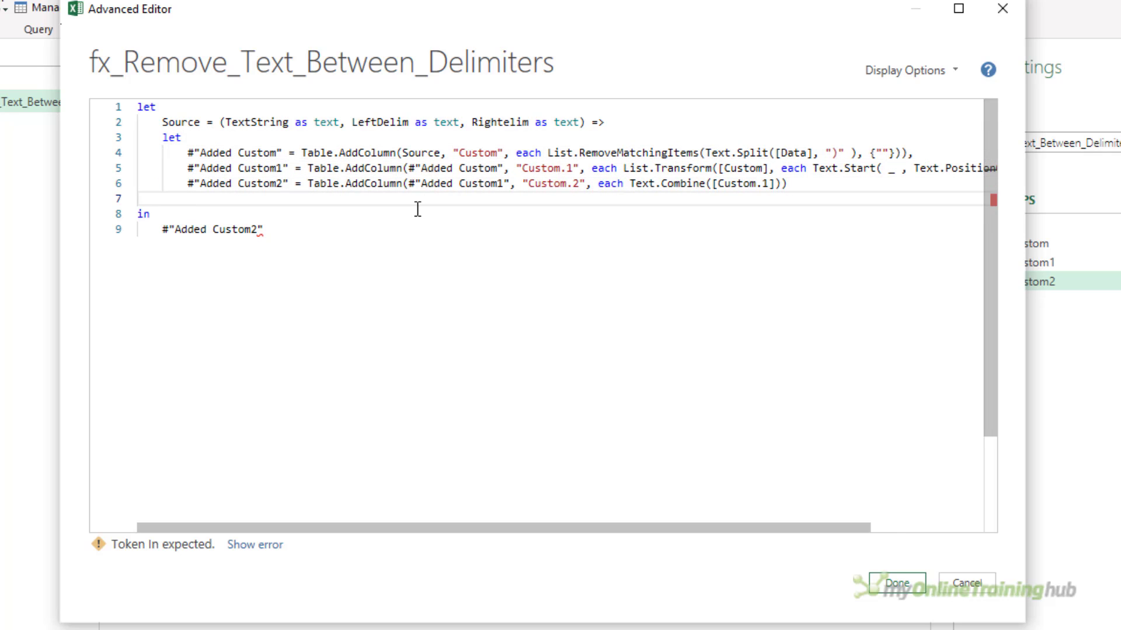
text(in)
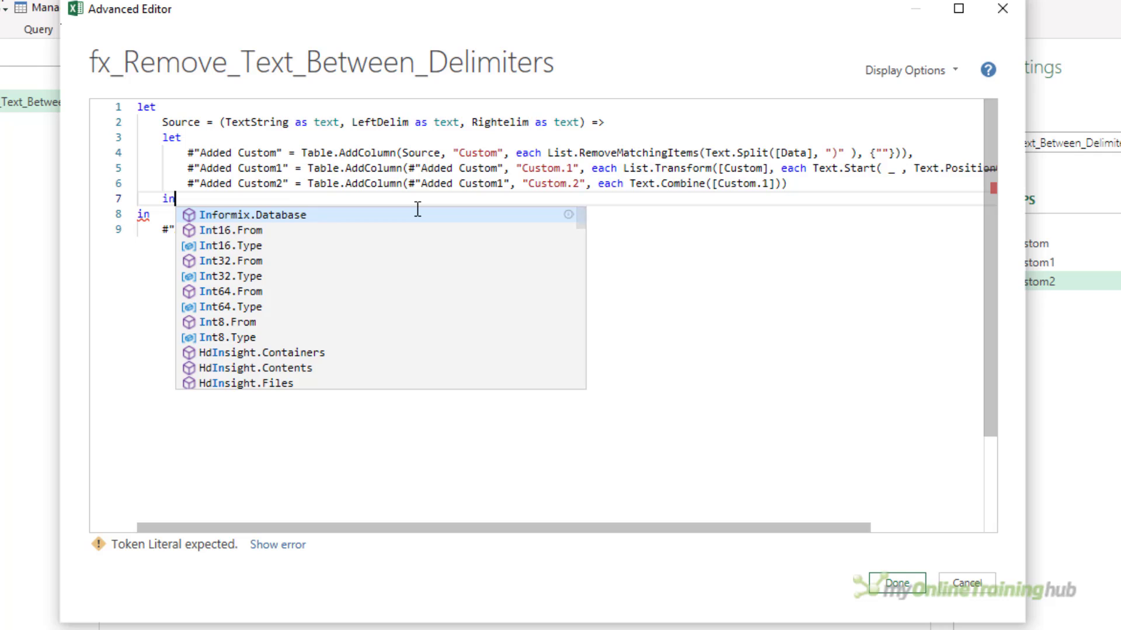
key(Escape)
key(Down)
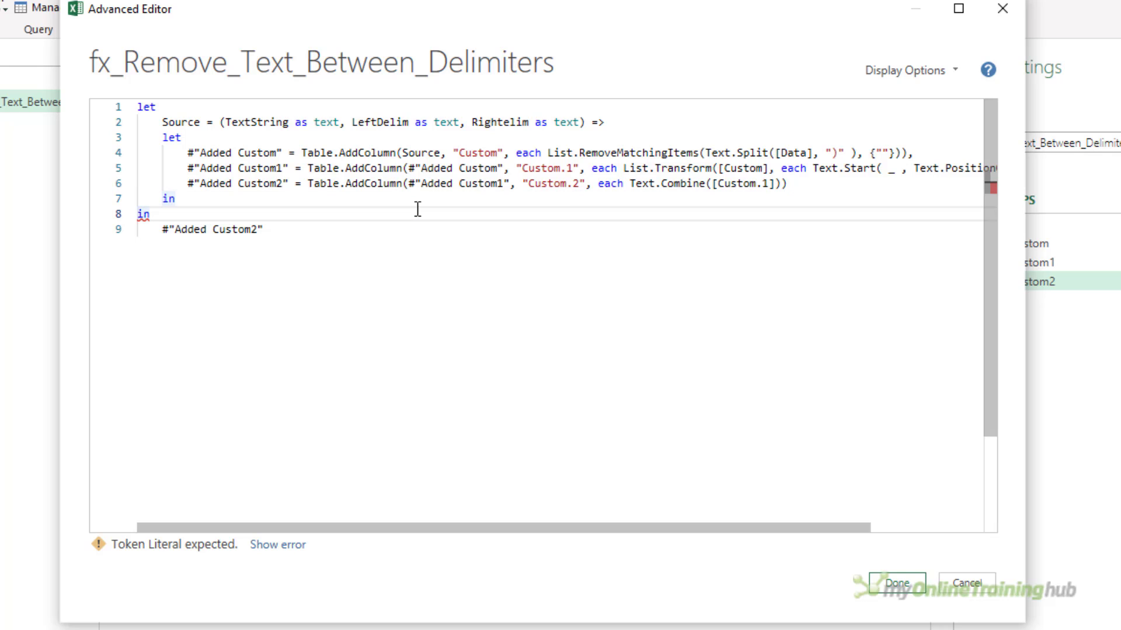
key(Down)
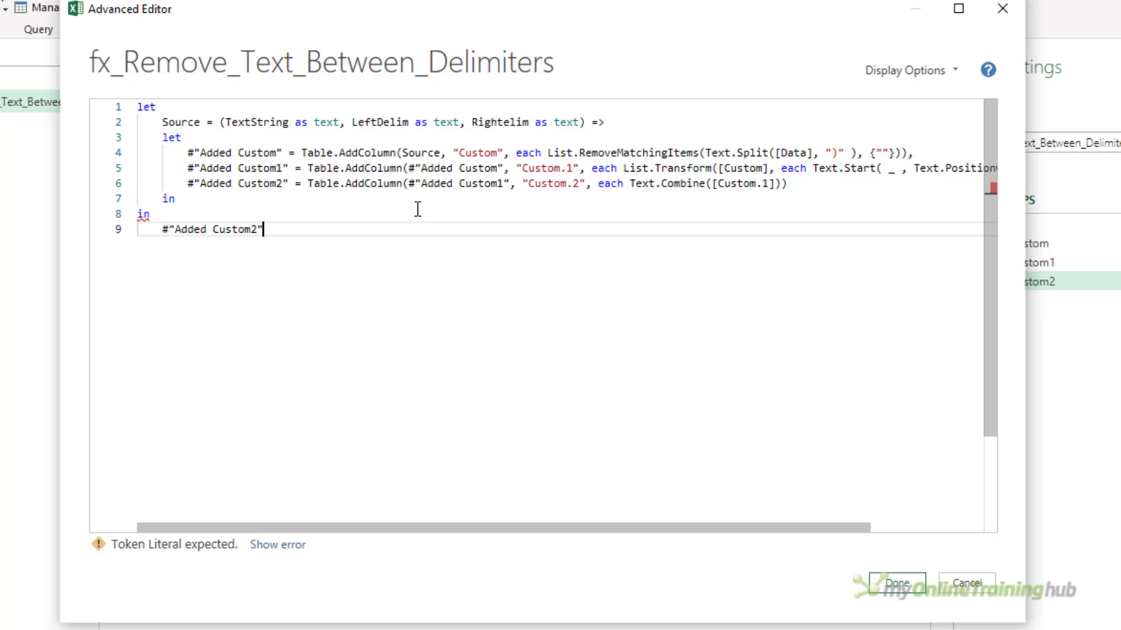
key(ctrl+shift+Left)
key(ctrl+shift+Left)
key(ctrl+shift+Left)
key(ctrl+shift+Left)
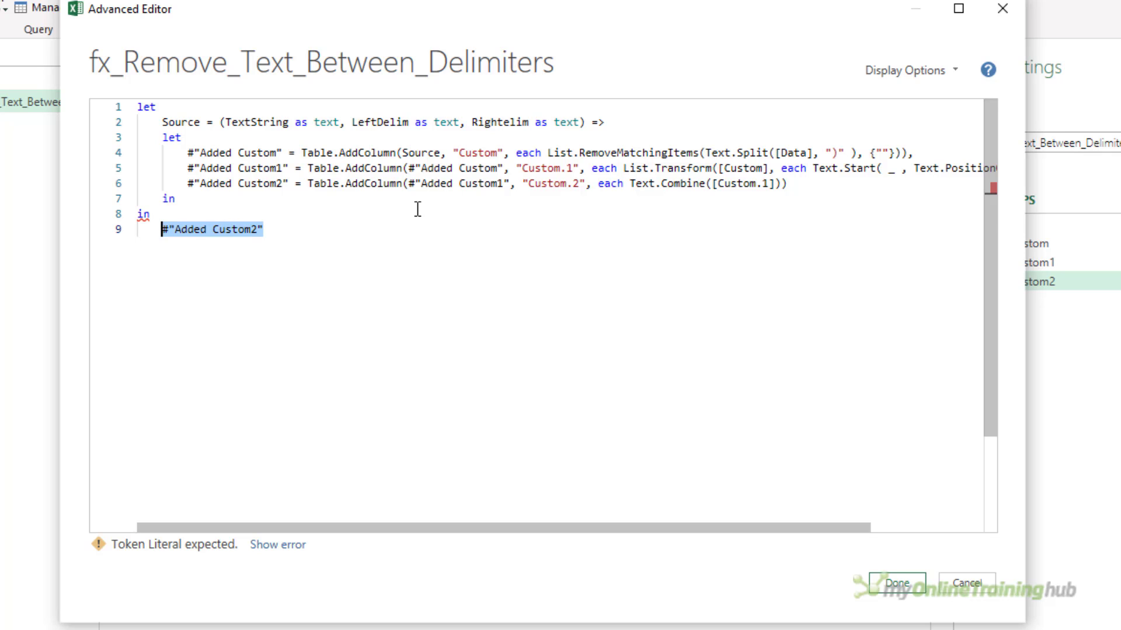
text(Source)
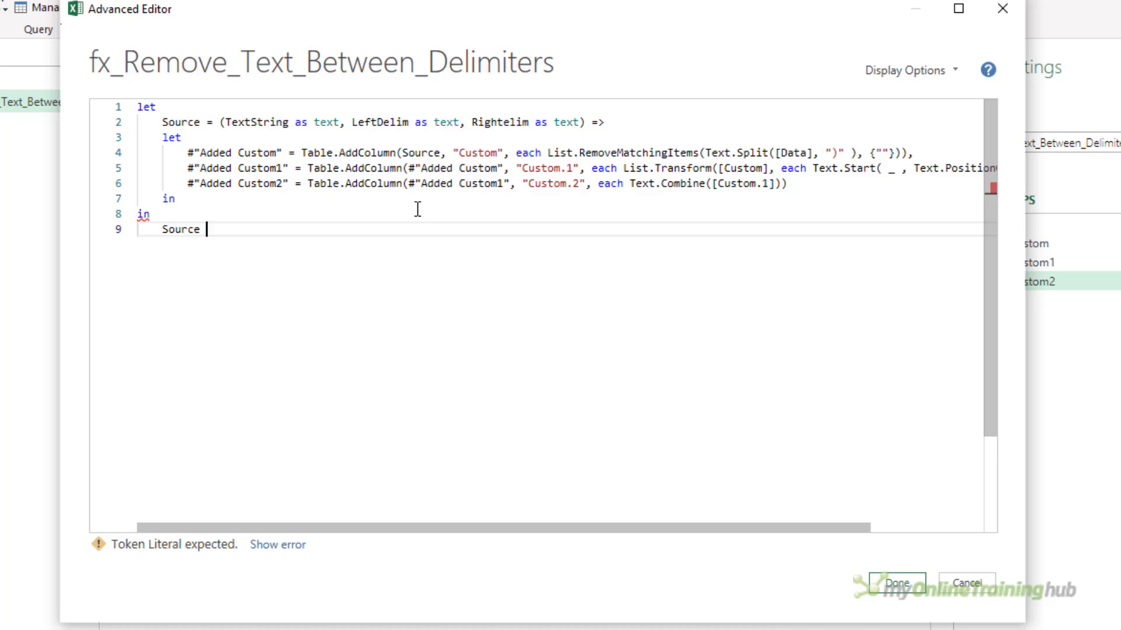
- Rename the three inner steps to L1, L2 and L3
key(Up)
key(Up)
key(Up)
key(Up)
key(Up)
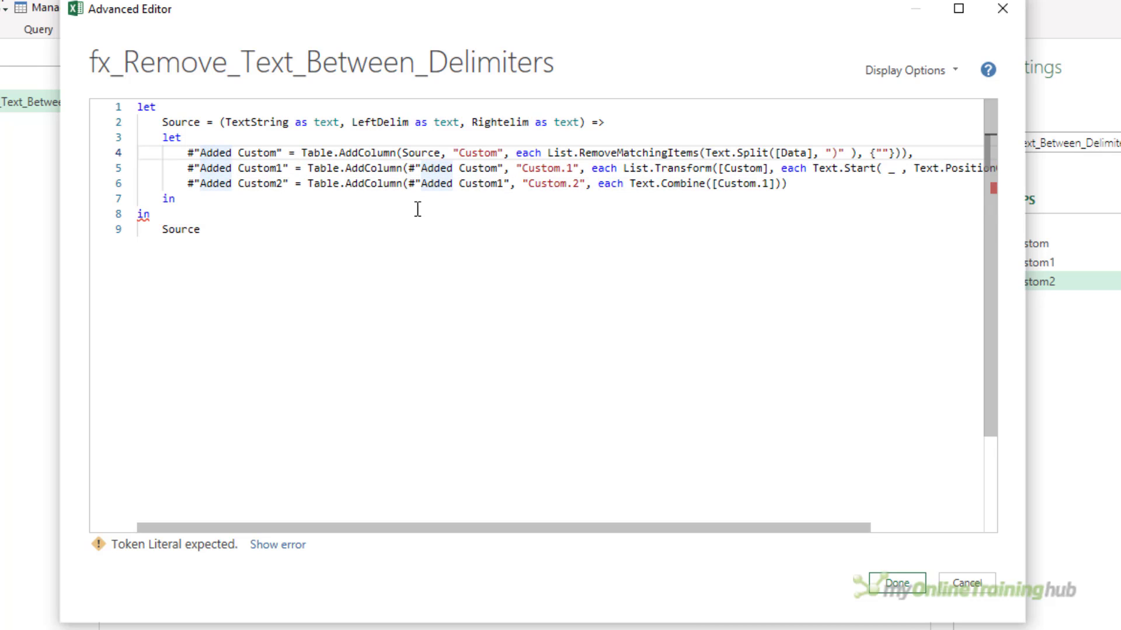
key(Home)
key(shift+Right)
key(shift+Right)
key(shift+Right)
key(shift+Right)
key(shift+Right)
key(shift+Right)
key(shift+Right)
key(shift+Right)
key(shift+Right)
key(shift+Right)
key(shift+Right)
key(shift+Right)
key(shift+Right)
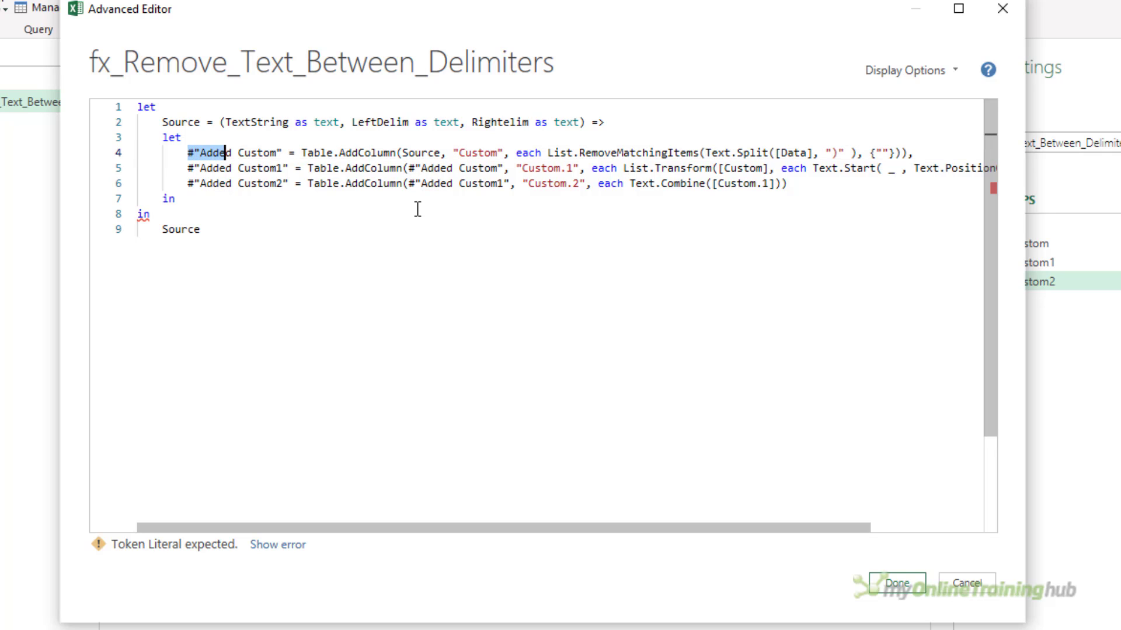
key(shift+Right)
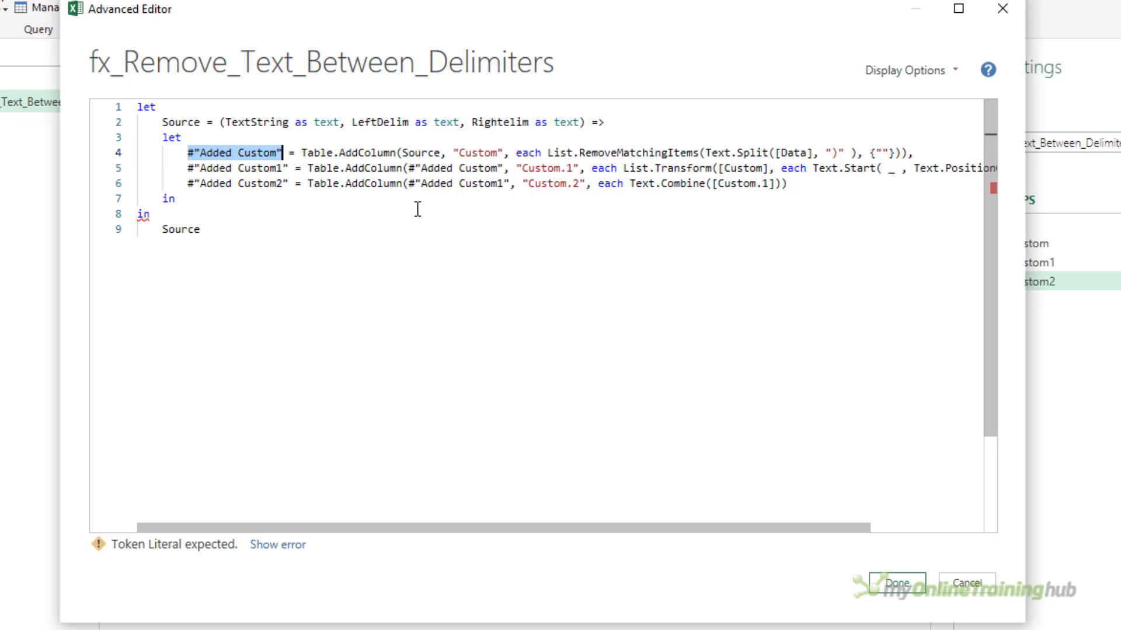
text(L1)
key(Escape)
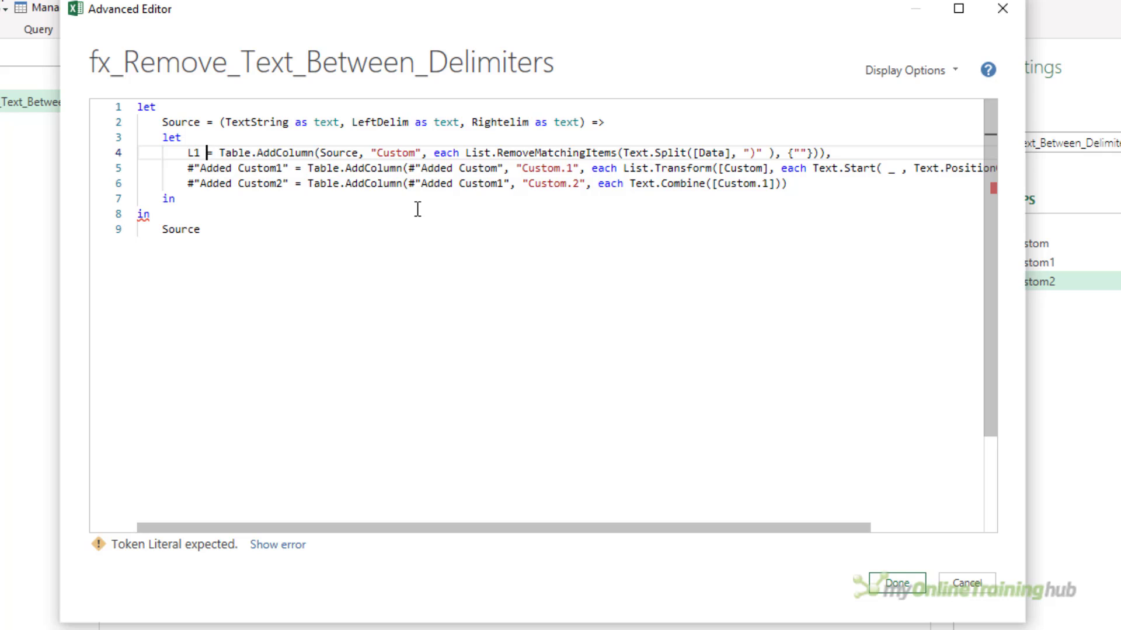
key(Down)
key(Home)
key(shift+Right)
key(shift+Right)
key(shift+Right)
key(shift+Right)
key(shift+Right)
key(shift+Right)
key(shift+Right)
key(shift+Right)
key(shift+Right)
key(shift+Right)
key(shift+Right)
key(shift+Right)
key(shift+Right)
key(shift+Right)
key(shift+Right)
key(shift+Right)
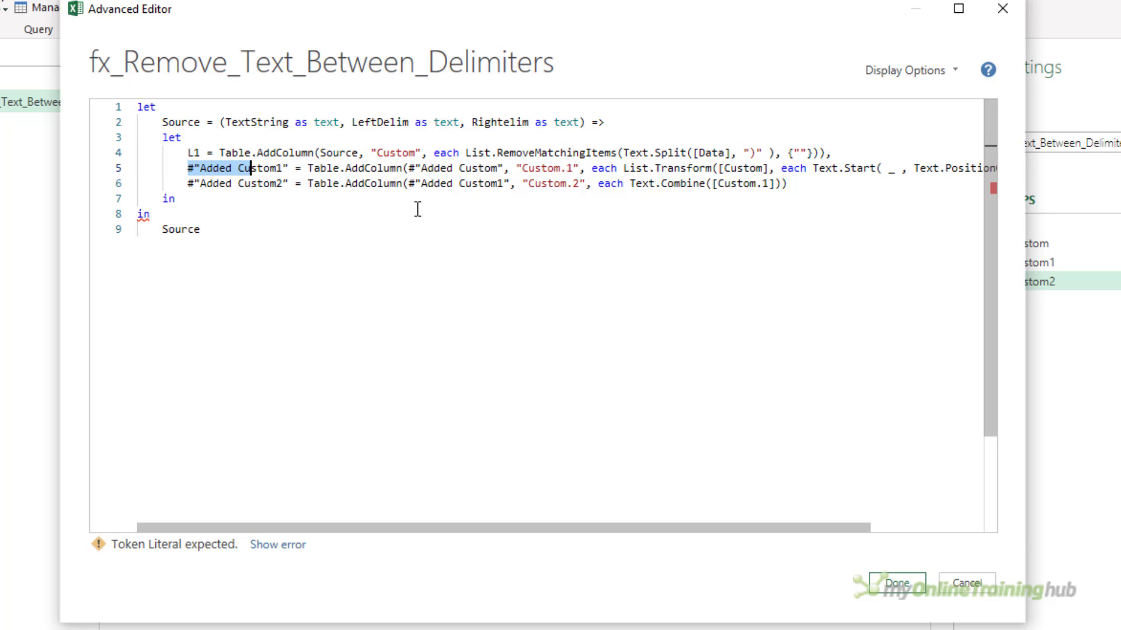
text(L2)
key(Escape)
key(Down)
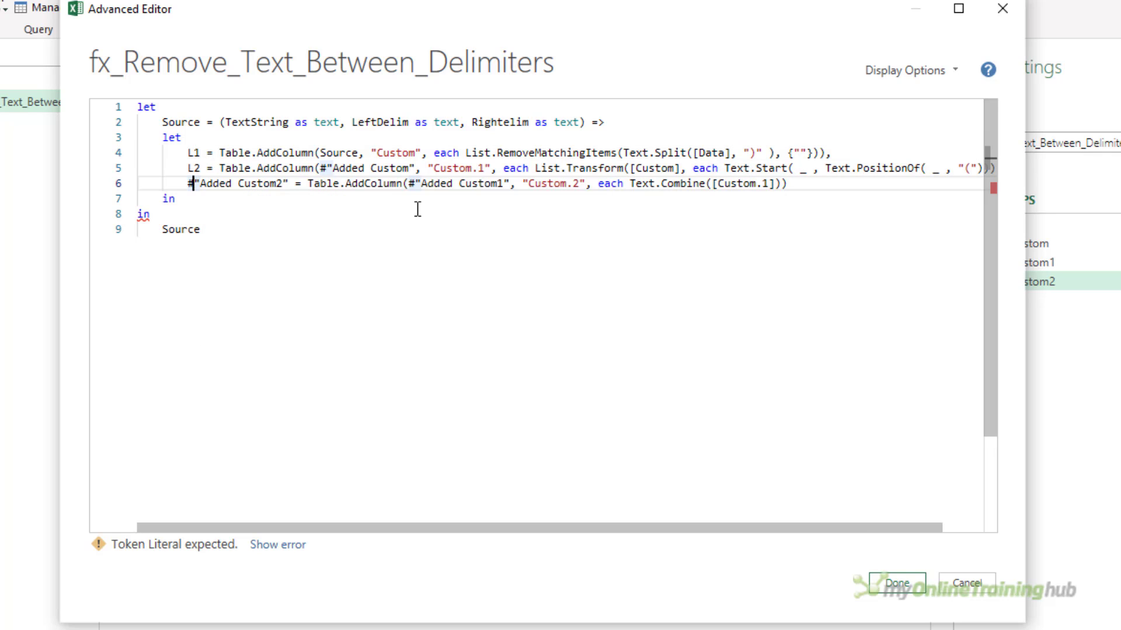
key(Home)
key(shift+Right)
key(shift+Right)
key(shift+Right)
key(shift+Right)
key(shift+Right)
key(shift+Right)
key(shift+Right)
key(shift+Right)
key(shift+Right)
key(shift+Right)
key(shift+Right)
key(shift+Right)
key(shift+Right)
key(shift+Right)
key(shift+Right)
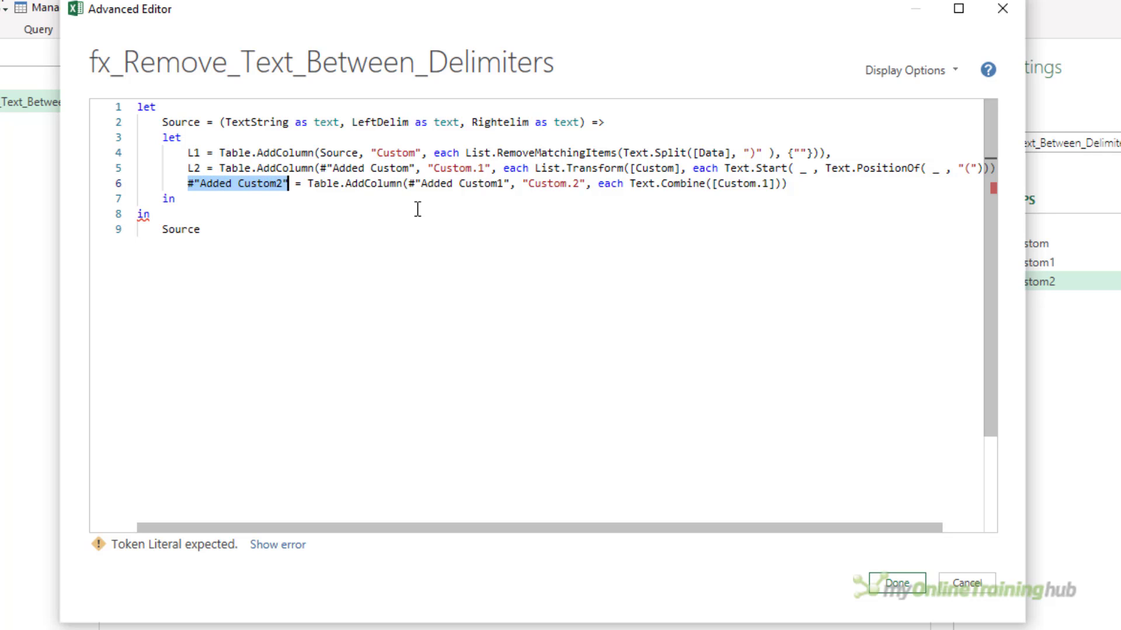
text(L3)
key(Escape)
- Return L3 as the inner block's result after in
key(Down)
key(End)
key(Return)
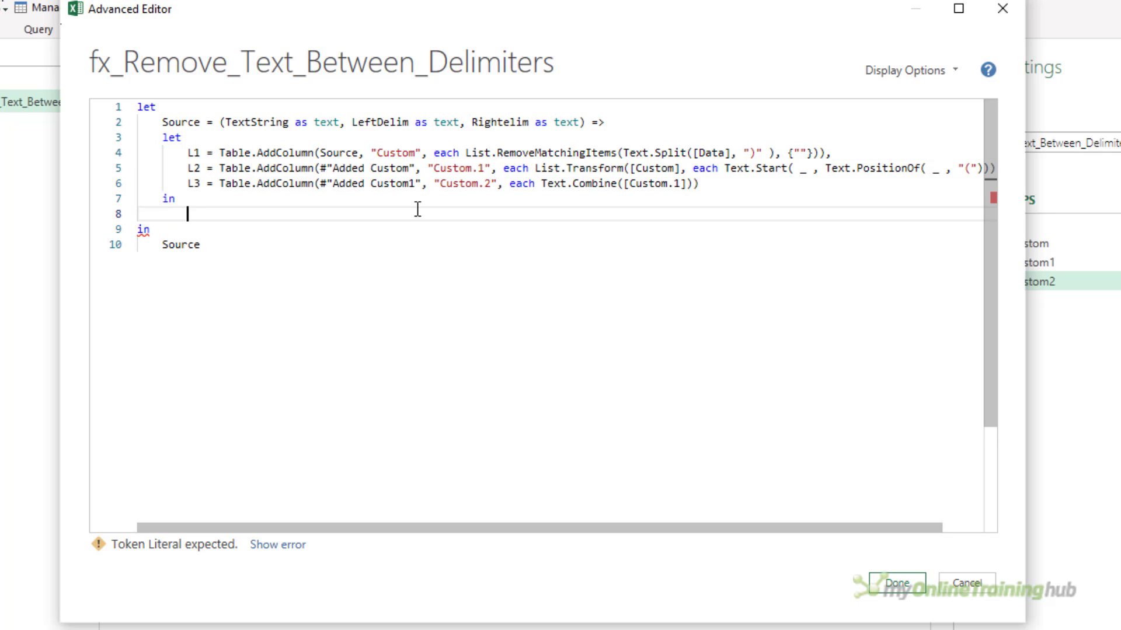
text(L3)
key(Escape)
key(Down)
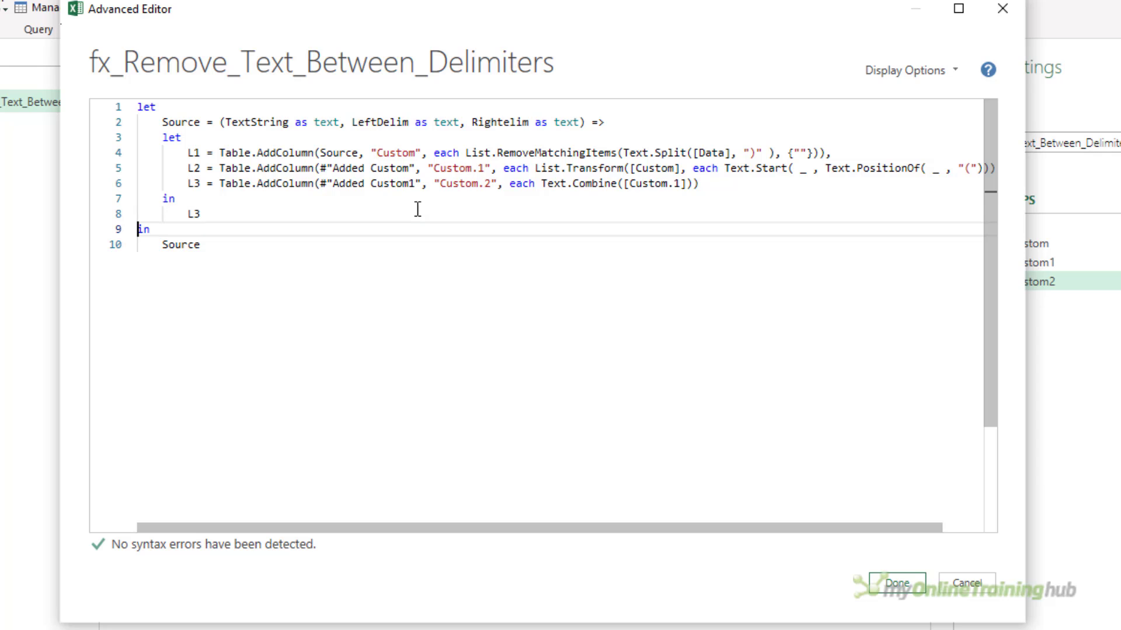
- Strip the Table.AddColumn(... each) wrapper and extra bracket from L1
key(Up)
key(Up)
key(Up)
key(Up)
key(Up)
key(Home)
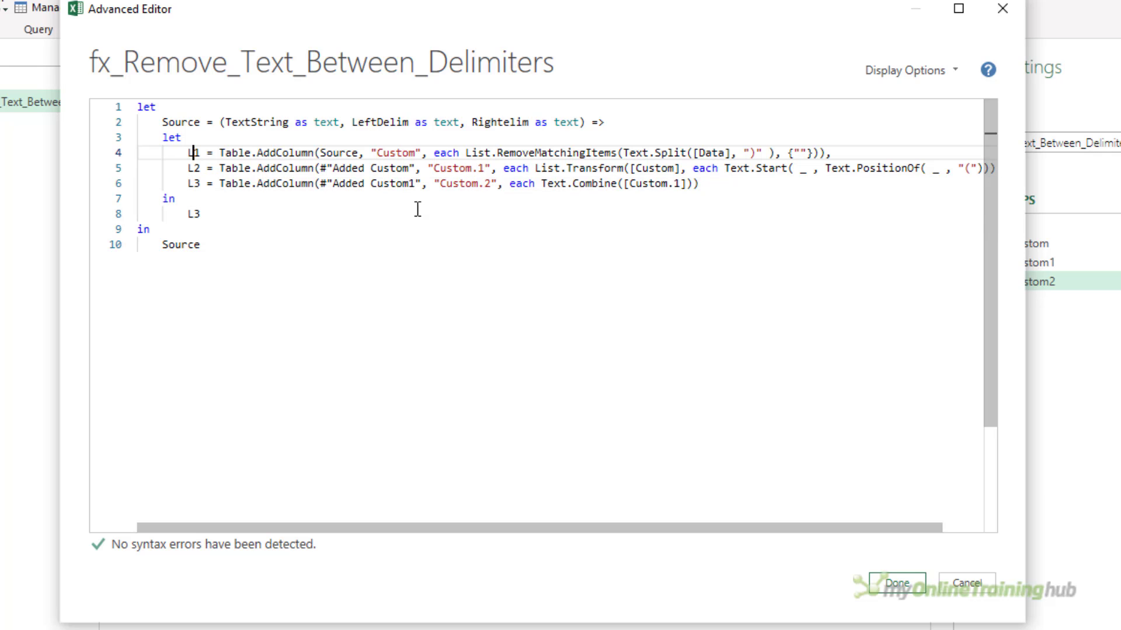
key(Right)
key(Right)
key(Right)
key(Right)
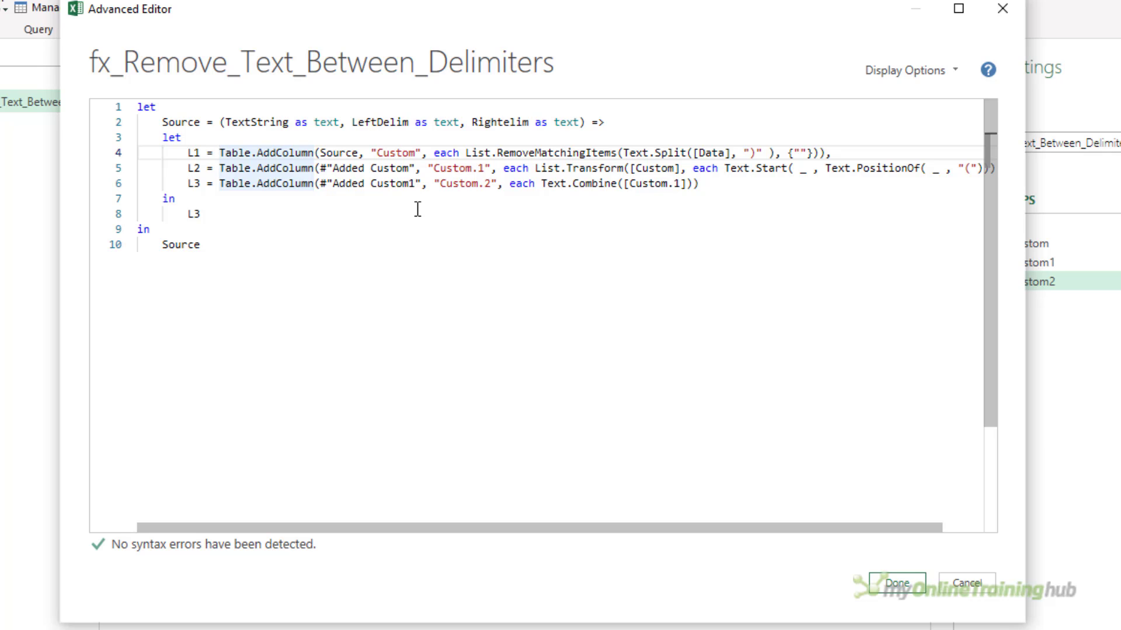
key(shift+Right)
key(shift+Right)
key(shift+Right)
key(shift+Right)
key(shift+Right)
key(shift+Right)
key(shift+Right)
key(shift+Right)
key(shift+Right)
key(shift+Right)
key(shift+Right)
key(shift+Right)
key(shift+Right)
key(shift+Right)
key(shift+Right)
key(shift+Right)
key(shift+Right)
key(shift+Right)
key(shift+Right)
key(shift+Right)
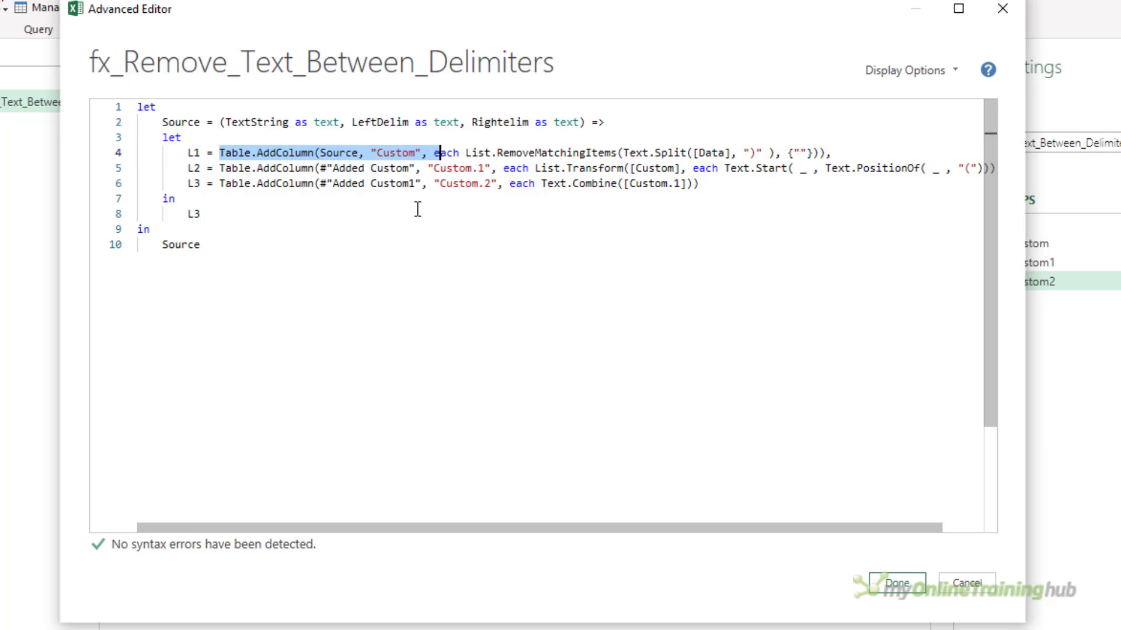
key(shift+Right)
key(shift+Right)
key(shift+Right)
key(shift+Right)
key(shift+Right)
key(shift+Left)
key(Delete)
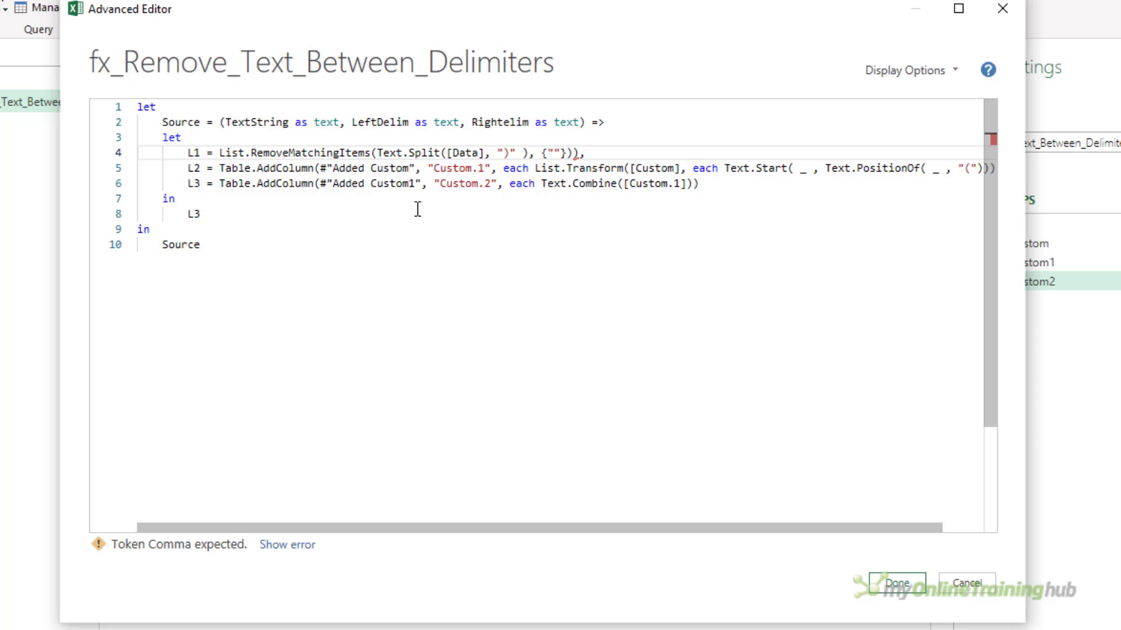
key(Left)
key(BackSpace)
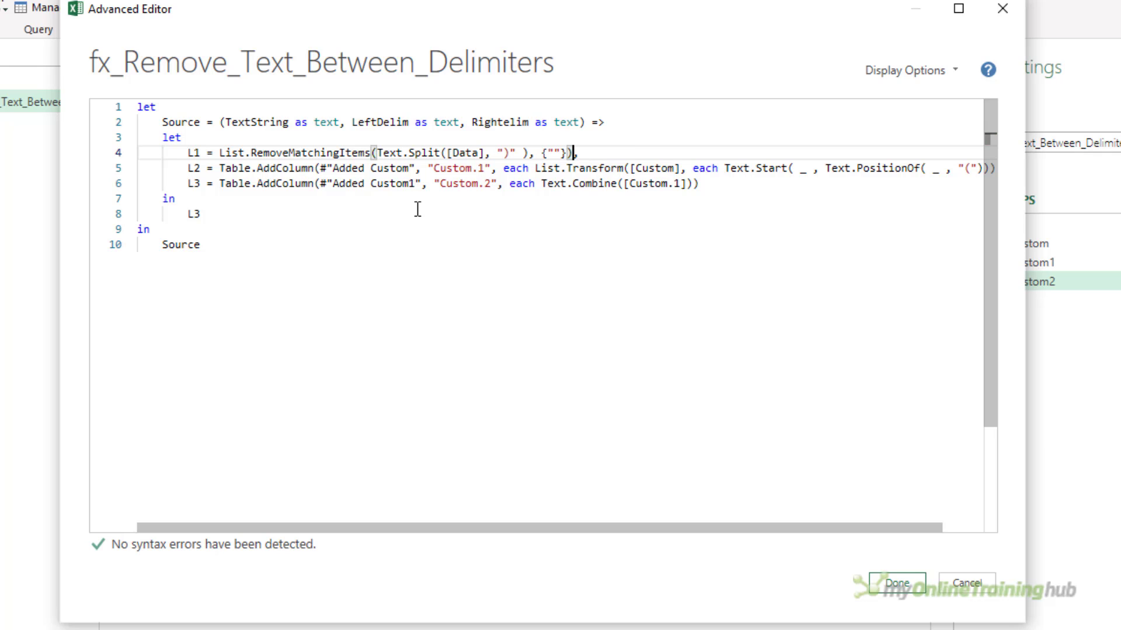
- Strip the Table.AddColumn wrapper and trailing bracket from L2
key(Down)
key(Home)
key(Right)
key(Right)
key(Right)
key(Right)
key(Right)
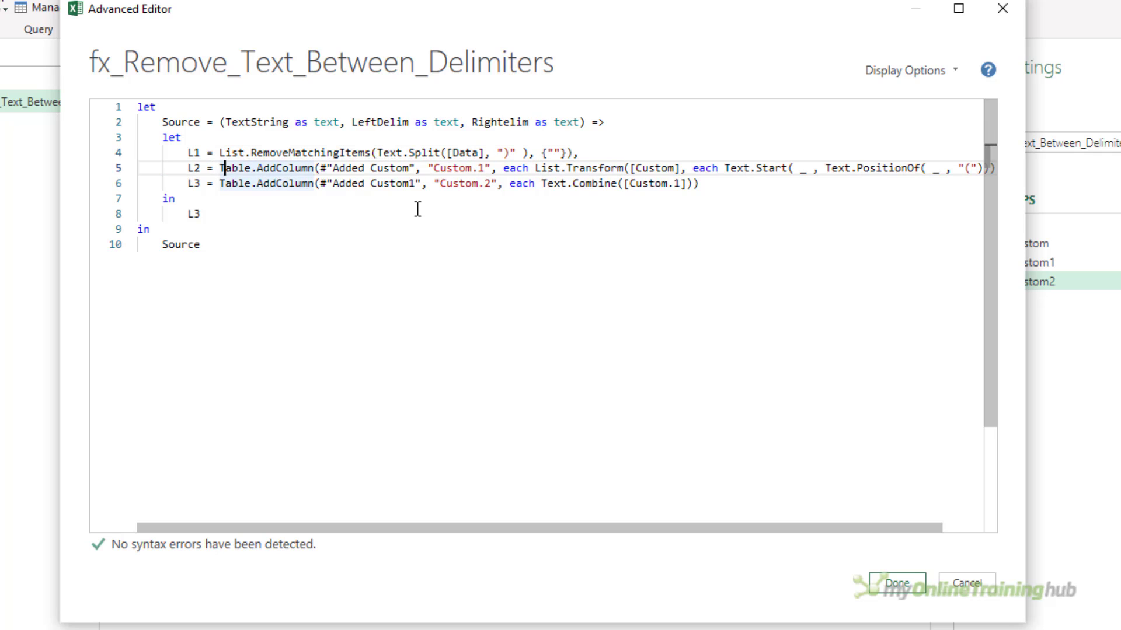
key(shift+Right)
key(shift+Right)
key(shift+Right)
key(shift+Right)
key(shift+Right)
key(shift+Right)
key(shift+Right)
key(shift+Right)
key(shift+Right)
key(shift+Right)
key(shift+Right)
key(shift+Right)
key(shift+Right)
key(shift+Right)
key(shift+Right)
key(shift+Right)
key(shift+Right)
key(shift+Right)
key(shift+Right)
key(shift+Right)
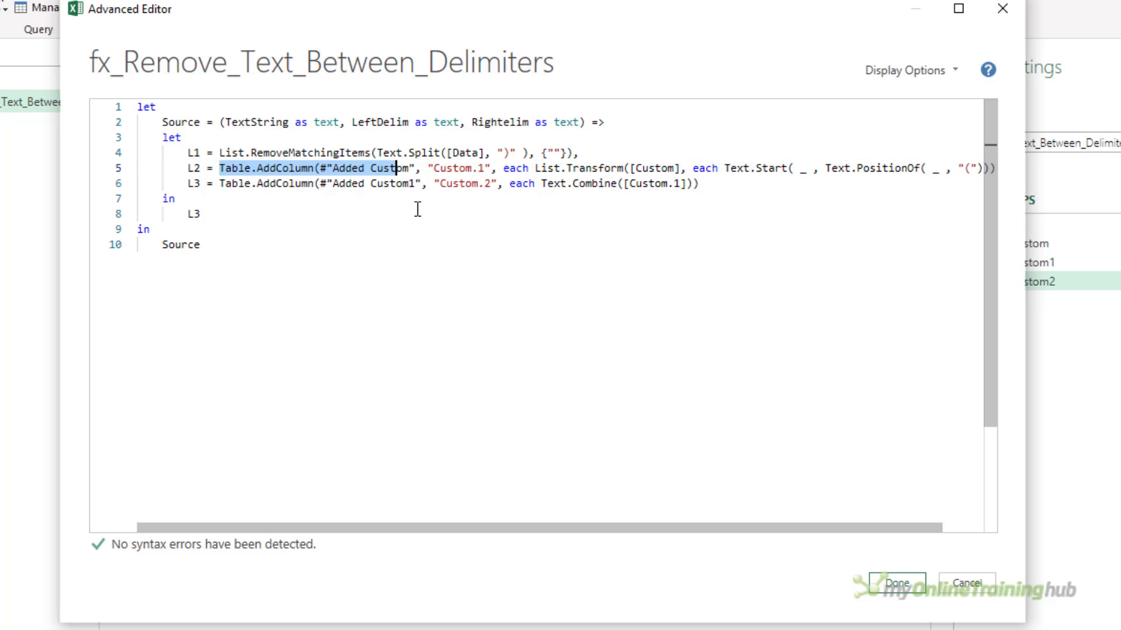
key(shift+Right)
key(shift+Right)
key(shift+Right)
key(shift+Right)
key(shift+Right)
key(shift+Right)
key(shift+Right)
key(shift+Right)
key(Delete)
key(End)
key(Left)
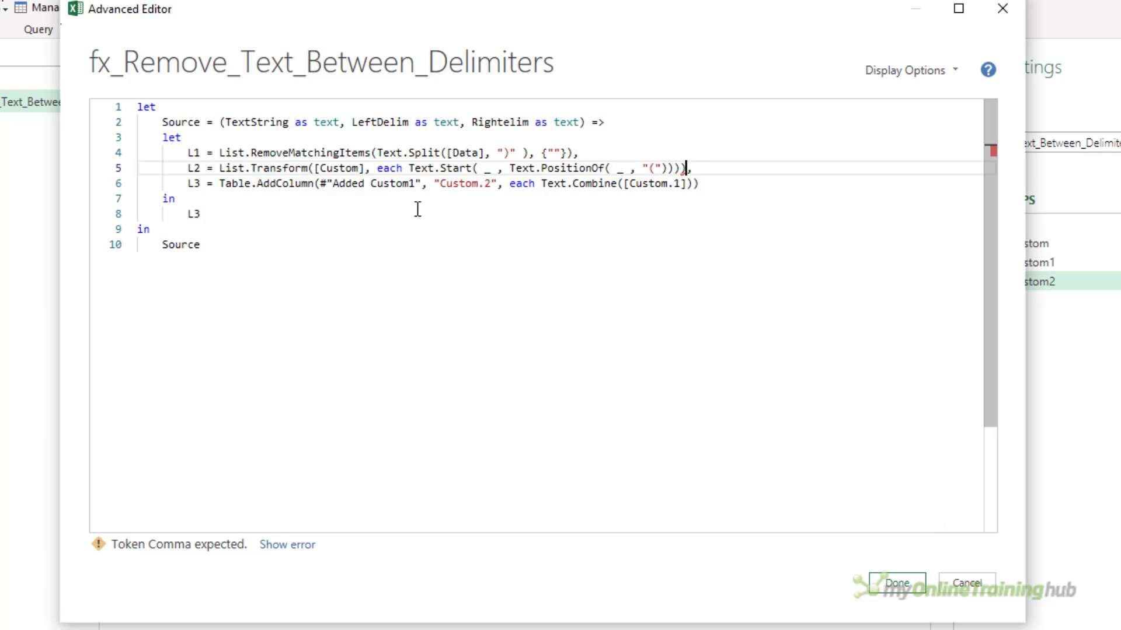
key(BackSpace)
text())
- Begin removing the Table.AddColumn wrapper from L3
key(Down)
key(End)
key(BackSpace)
key(Home)
key(Right)
key(Right)
key(Right)
key(Right)
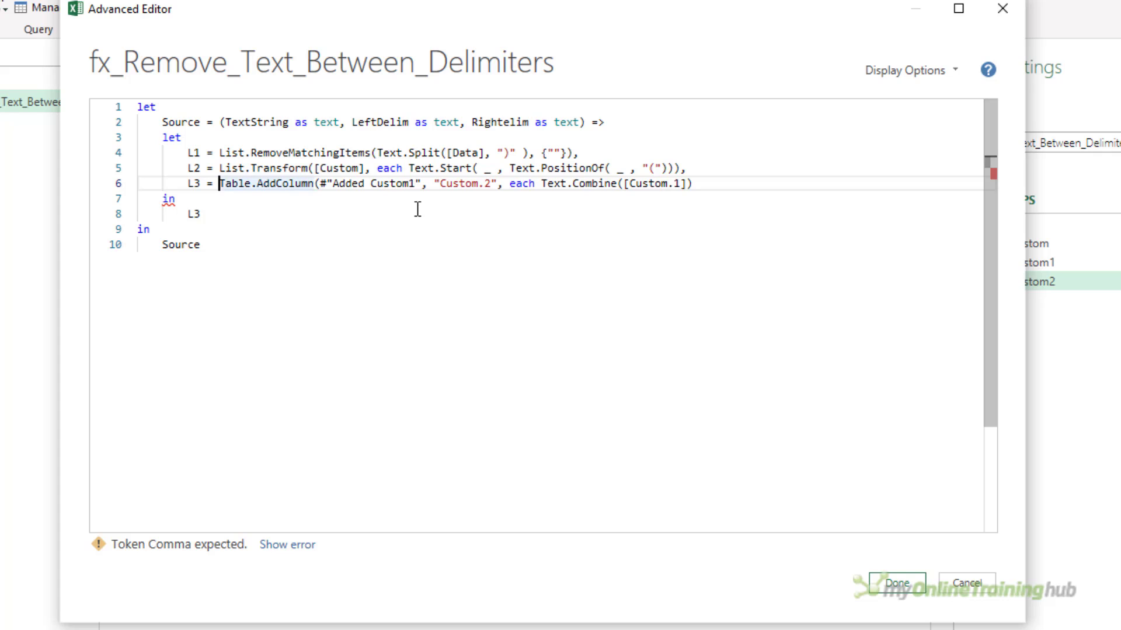
key(shift+Right)
key(shift+Right)
key(shift+Right)
key(shift+Right)
key(shift+Right)
key(shift+Right)
key(shift+Right)
key(shift+Right)
key(shift+Right)
key(shift+Right)
key(shift+Right)
key(shift+Right)
key(shift+Right)
key(shift+Right)
key(shift+Right)
key(shift+Right)
key(shift+Right)
key(shift+Right)
key(shift+Right)
key(shift+Right)
key(shift+Right)
key(shift+Right)
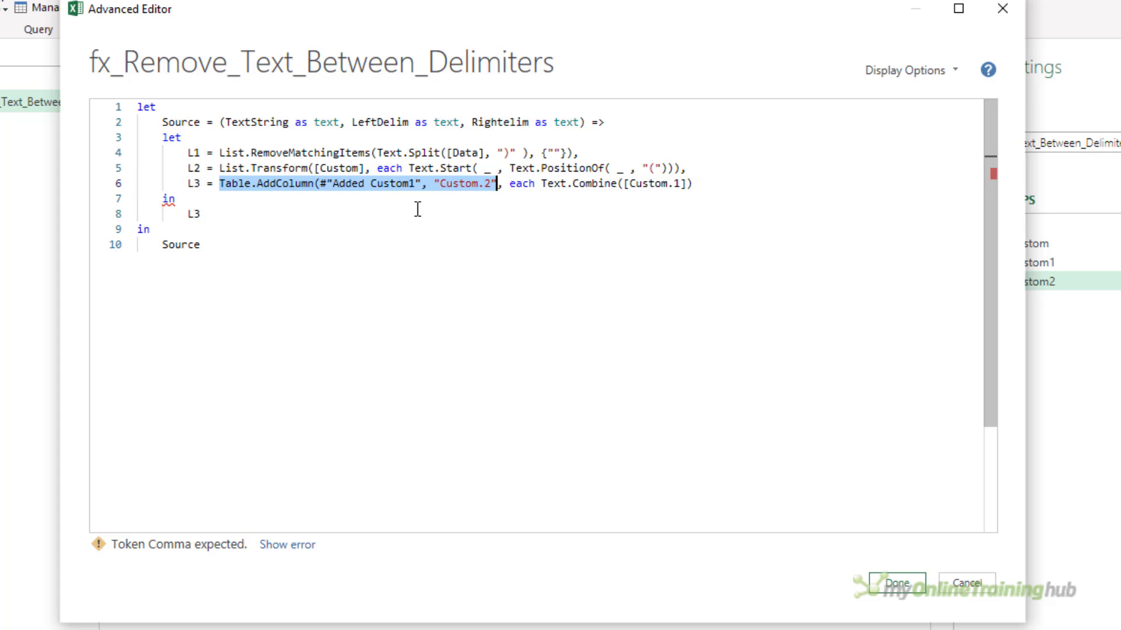
- Correct the parameter name Rightelim to RightDelim
key(Delete)
click(503, 122)
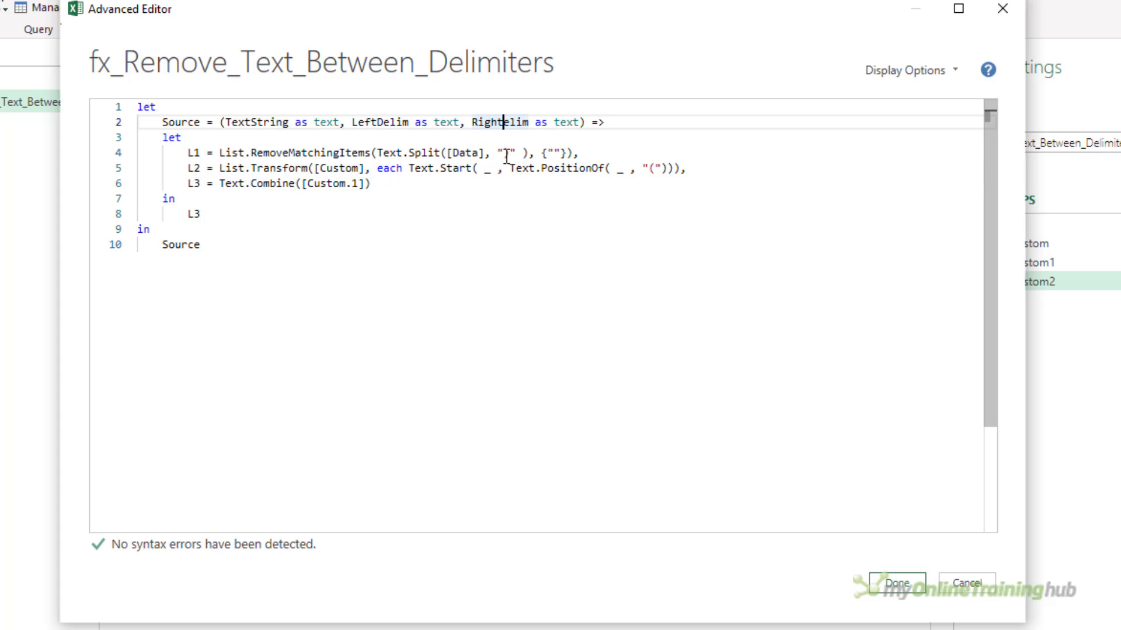
text(D)
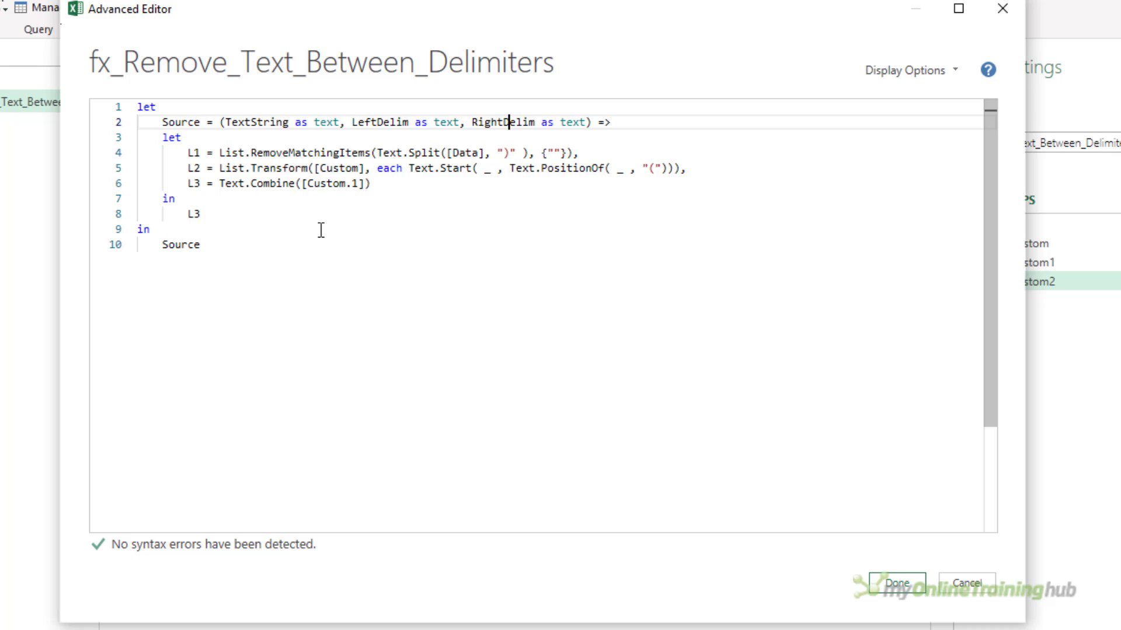
- Replace [Custom.1] with L2 in L3 and [Custom] with L1 in L2
click(370, 184)
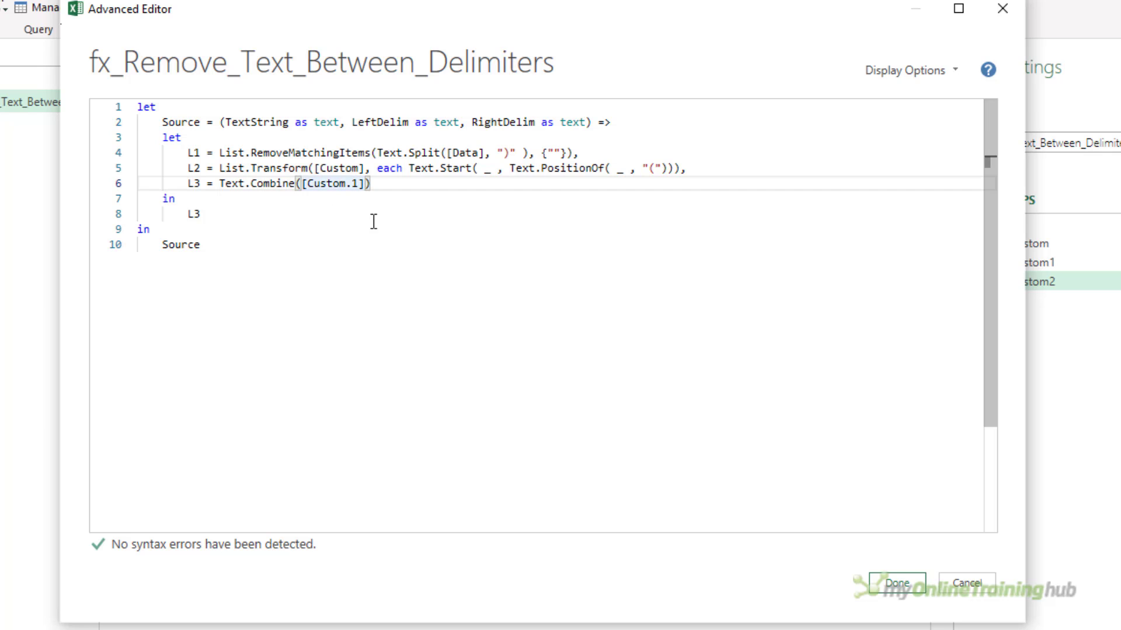
key(shift+Left)
key(shift+Left)
key(shift+Left)
key(shift+Left)
key(shift+Left)
key(shift+Left)
key(shift+Left)
key(shift+Left)
key(shift+Left)
key(shift+Left)
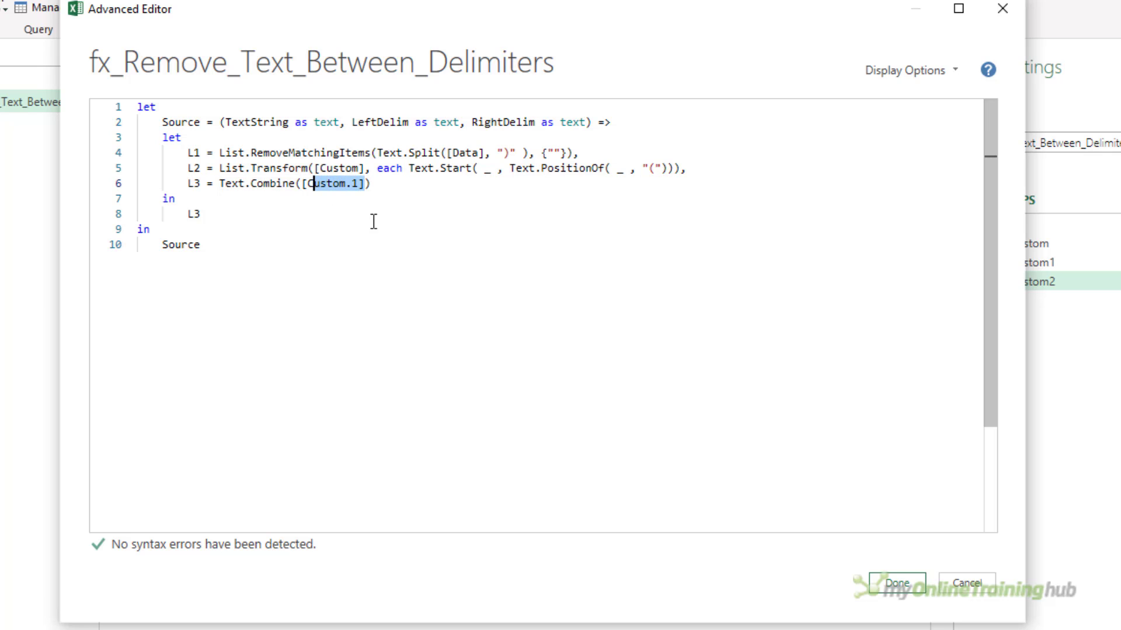
text(L2)
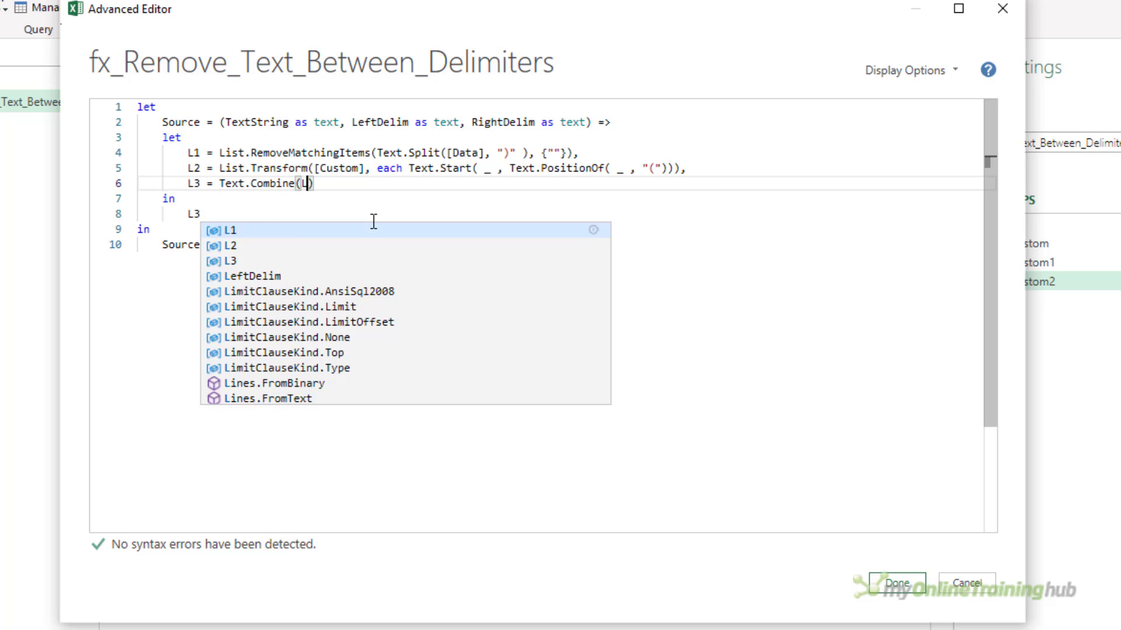
key(End)
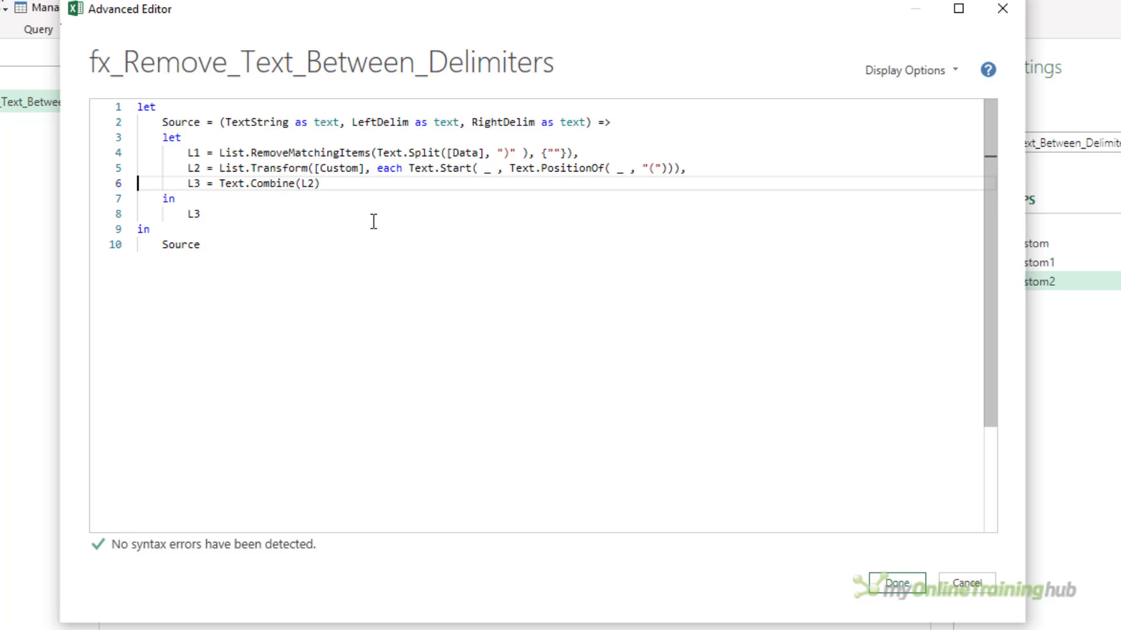
key(Up)
key(Home)
key(Right)
key(Right)
key(Right)
key(Right)
key(Right)
key(Right)
key(Right)
key(Right)
key(Right)
key(Right)
key(Right)
key(Right)
key(Right)
key(Right)
key(Right)
key(Right)
key(Right)
key(Right)
key(Right)
key(Right)
key(Right)
key(Right)
key(Right)
key(Right)
key(Right)
key(Right)
key(Right)
key(Right)
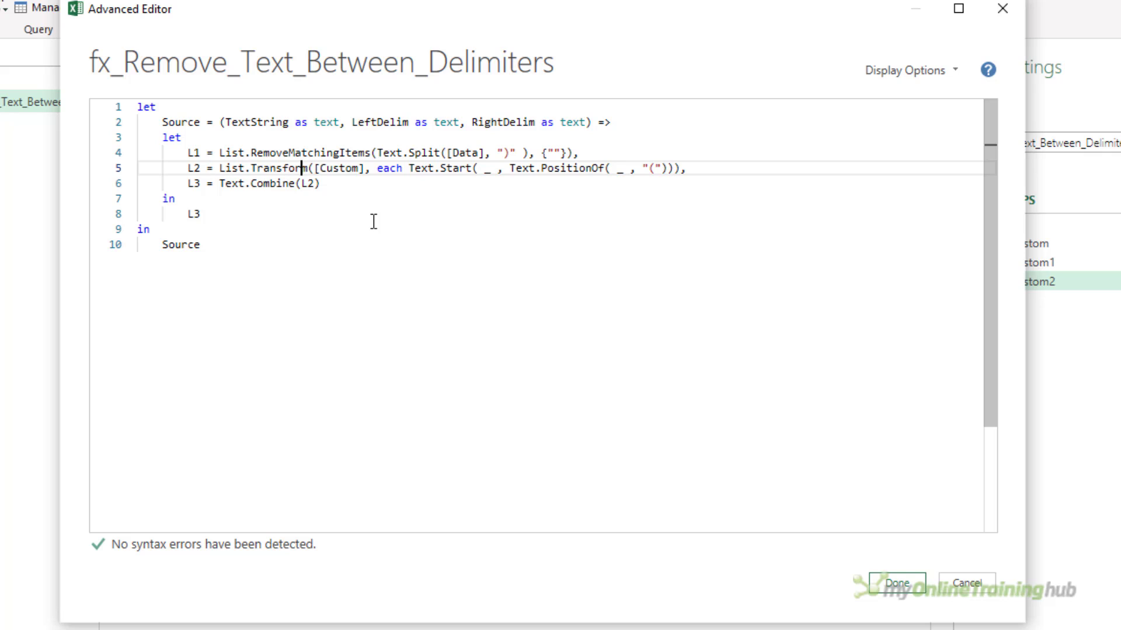
key(shift+Right)
key(shift+Right)
key(shift+Right)
key(shift+Right)
key(shift+Right)
key(shift+Right)
key(shift+Right)
key(shift+Right)
key(shift+Right)
key(shift+Right)
key(shift+Right)
key(shift+Right)
key(shift+Right)
key(shift+Right)
key(shift+Right)
key(shift+Right)
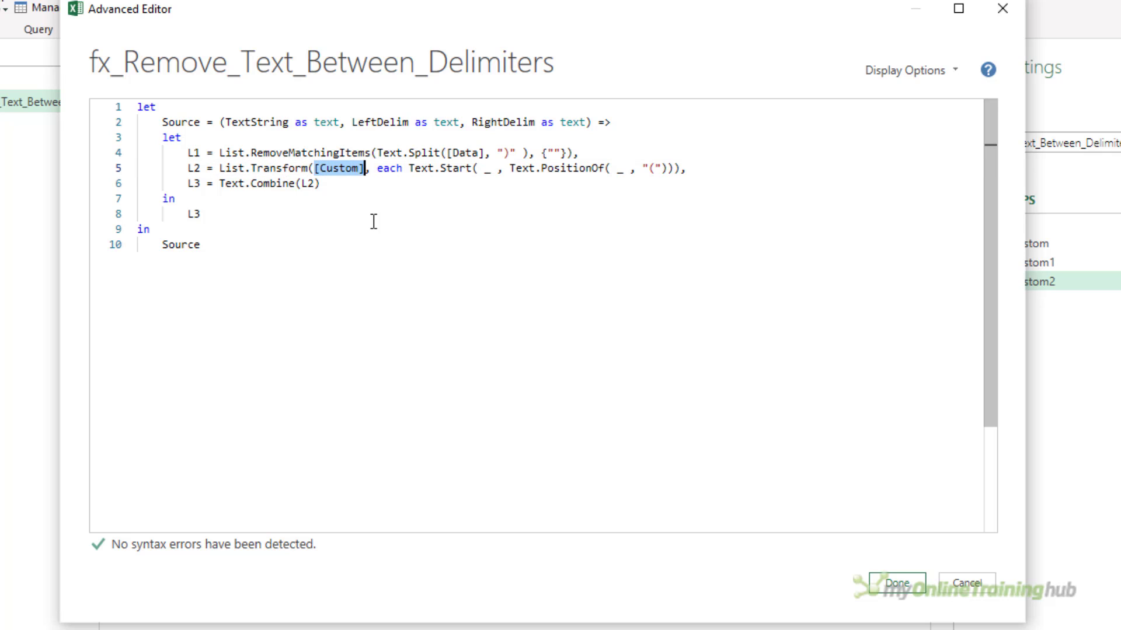
text(L1)
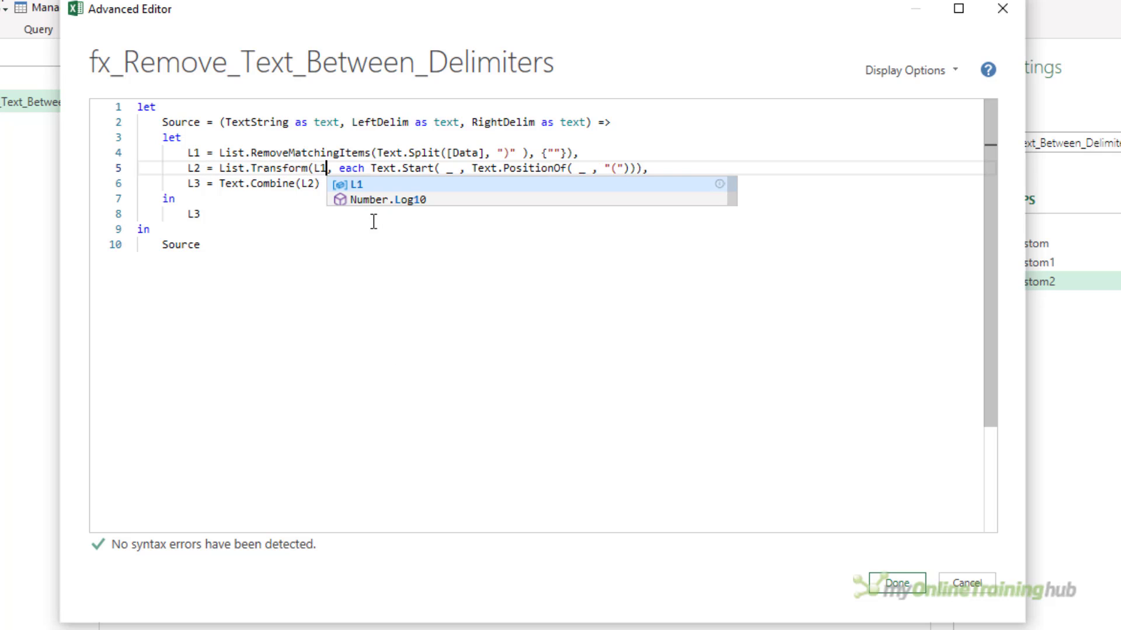
key(Escape)
key(Right)
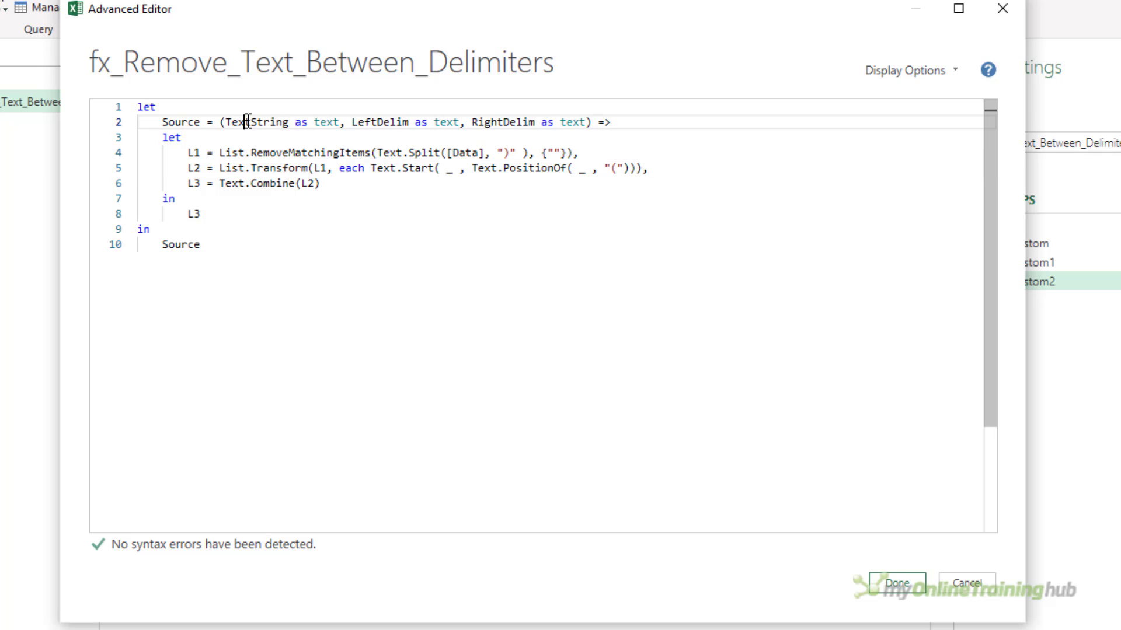
- Replace the [Data] reference in the L1 step with the TextString parameter
double_click(248, 122)
key(ctrl+c)
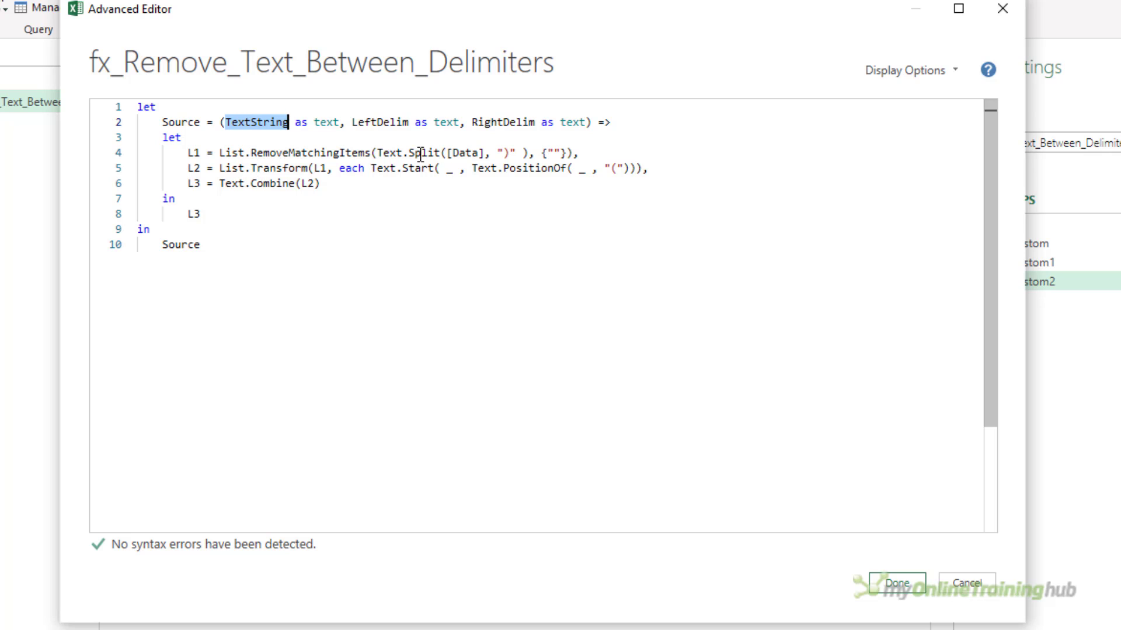
click(446, 154)
key(ctrl+shift+Right)
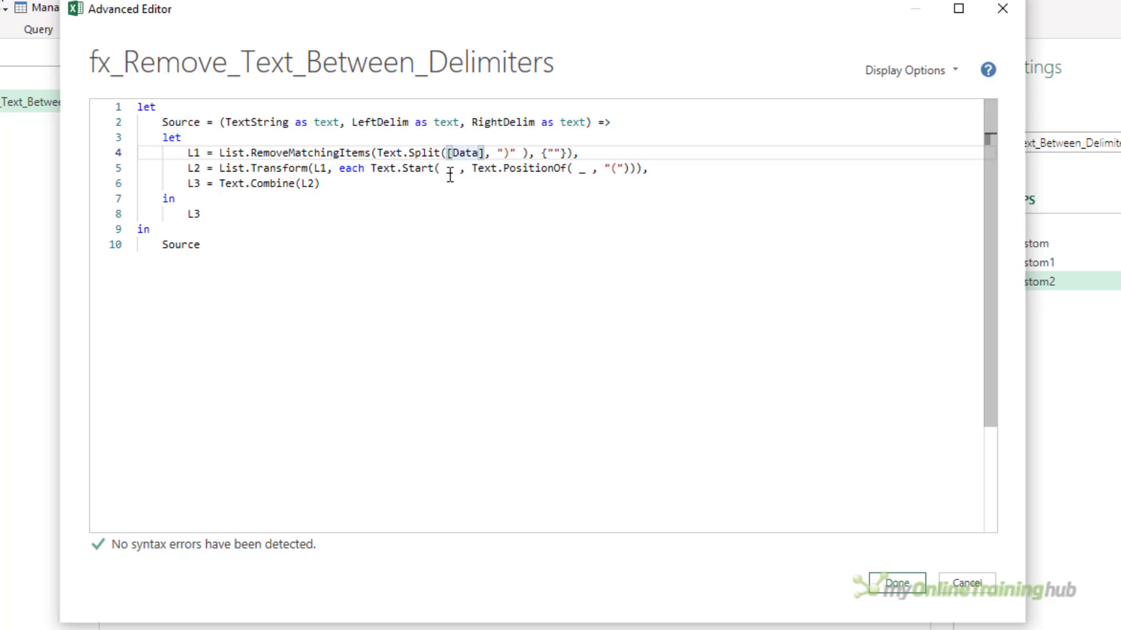
key(shift+Right)
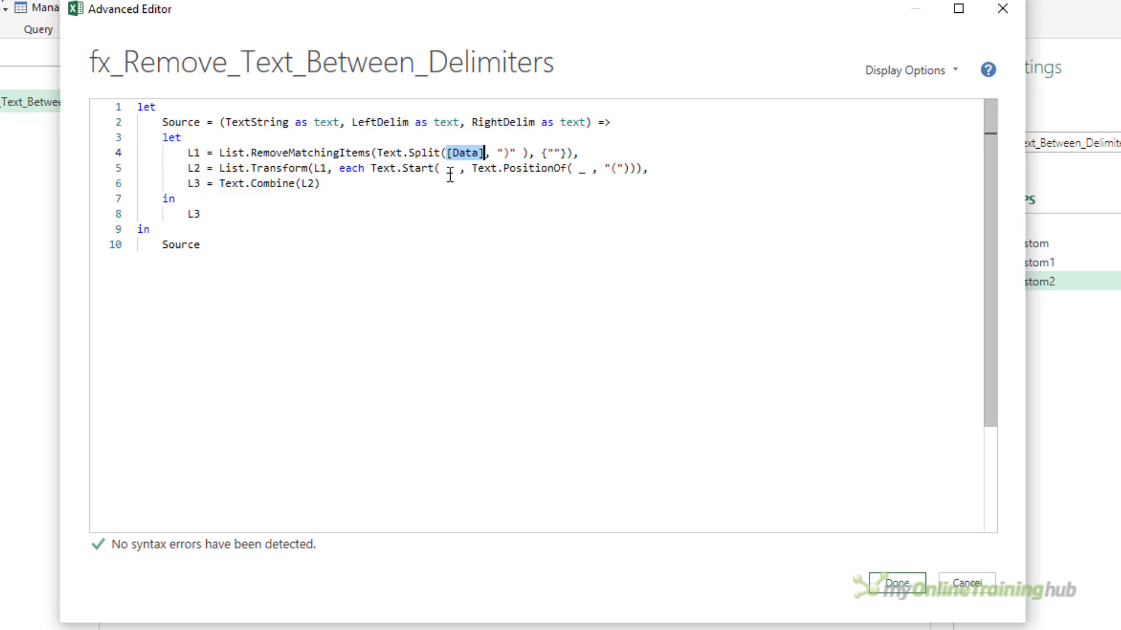
key(ctrl+v)
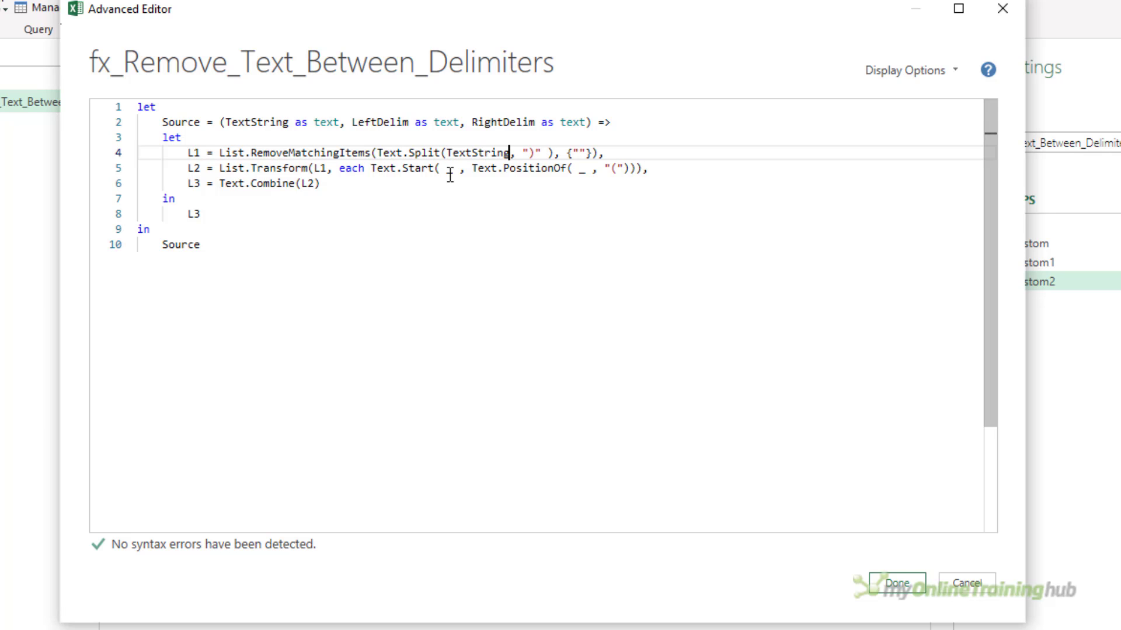
- Replace the hard-coded ")" in L1 with RightDelim and "(" in L2 with LeftDelim
double_click(495, 122)
key(ctrl+c)
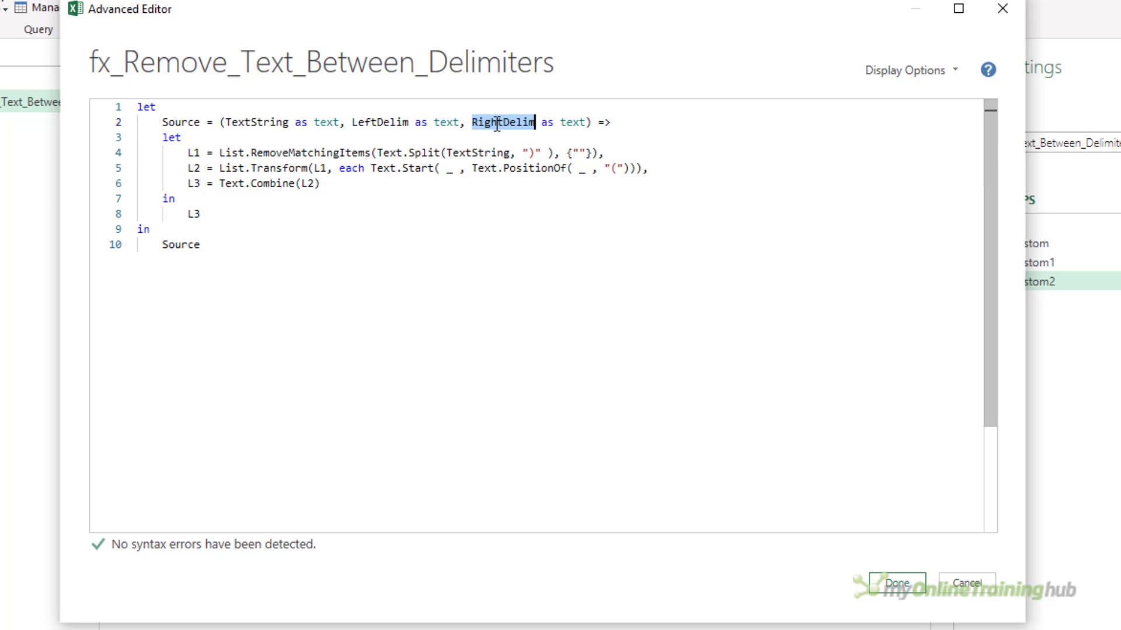
click(544, 153)
key(shift+Left)
key(shift+Left)
key(shift+Left)
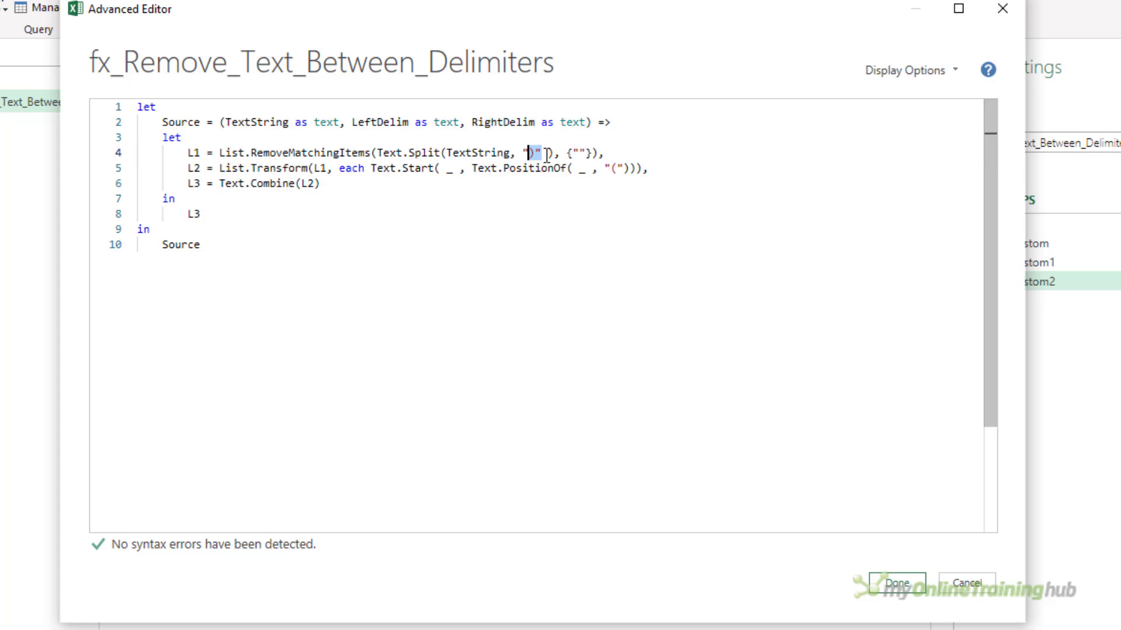
key(ctrl+v)
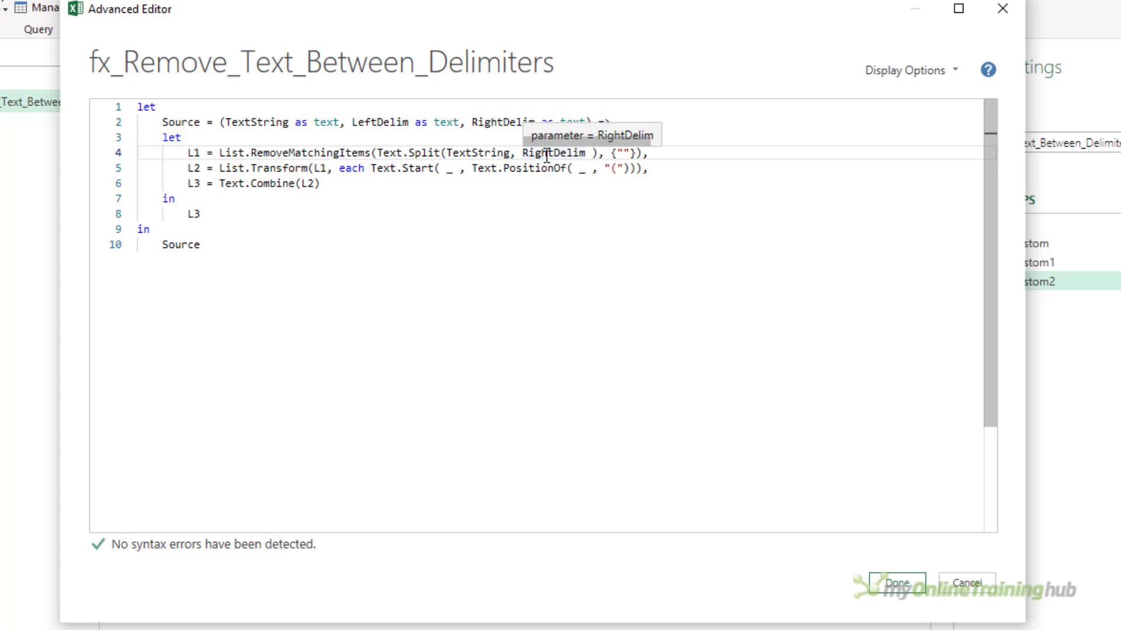
double_click(359, 119)
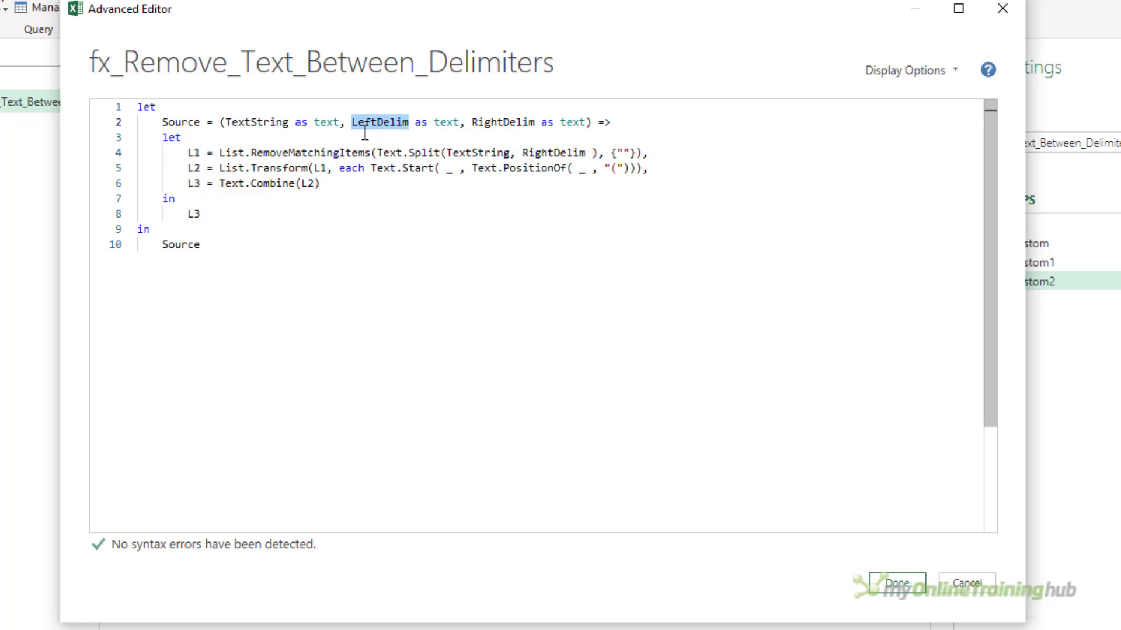
click(607, 169)
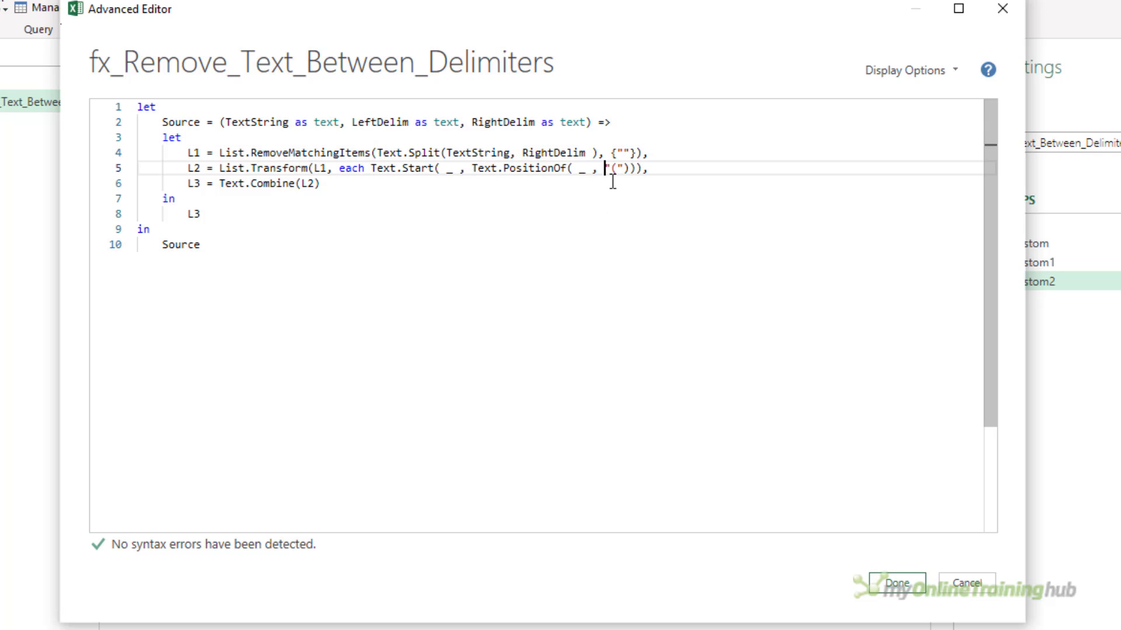
key(shift+Right)
key(shift+Right)
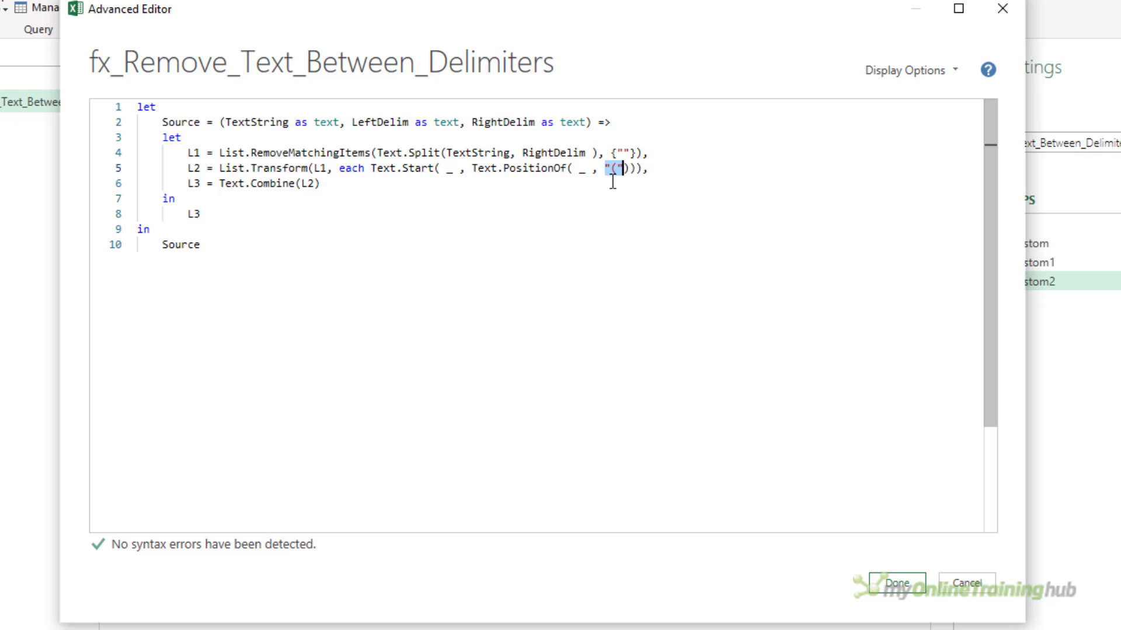
text(LeftDelim)
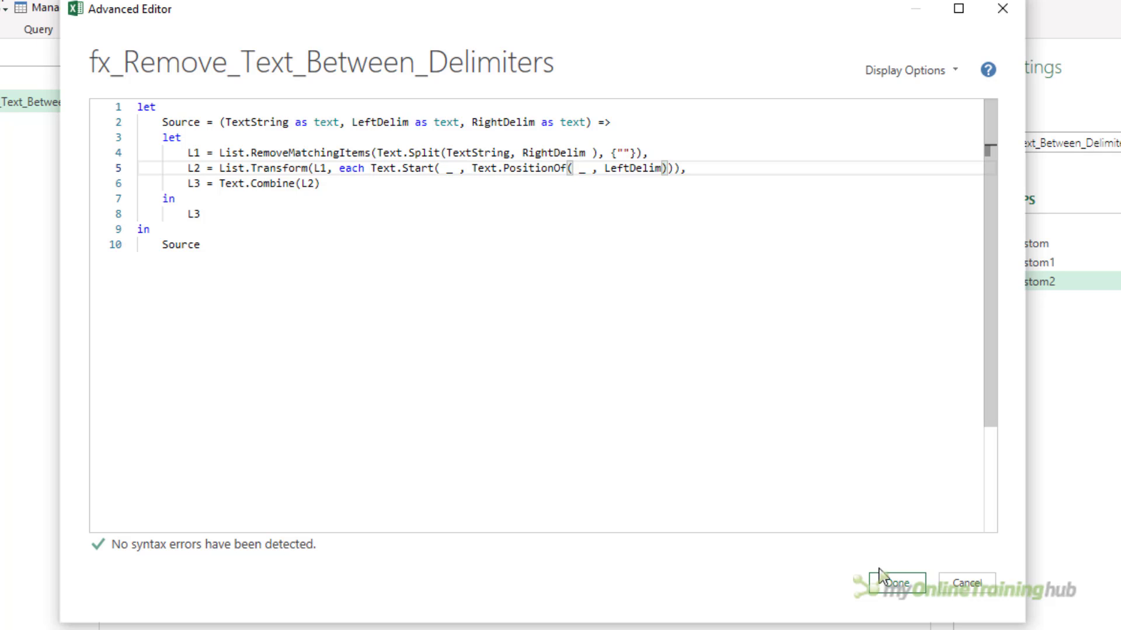
- Save the function code and delete the Custom, Custom.1 and Custom.2 columns from Query1
click(893, 584)
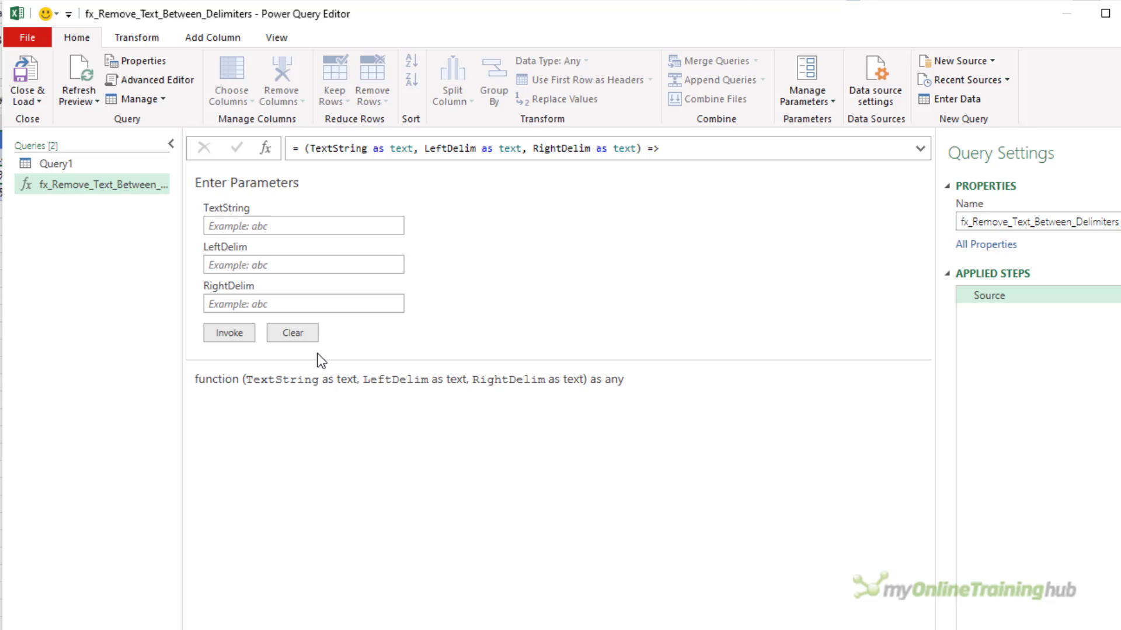
click(69, 163)
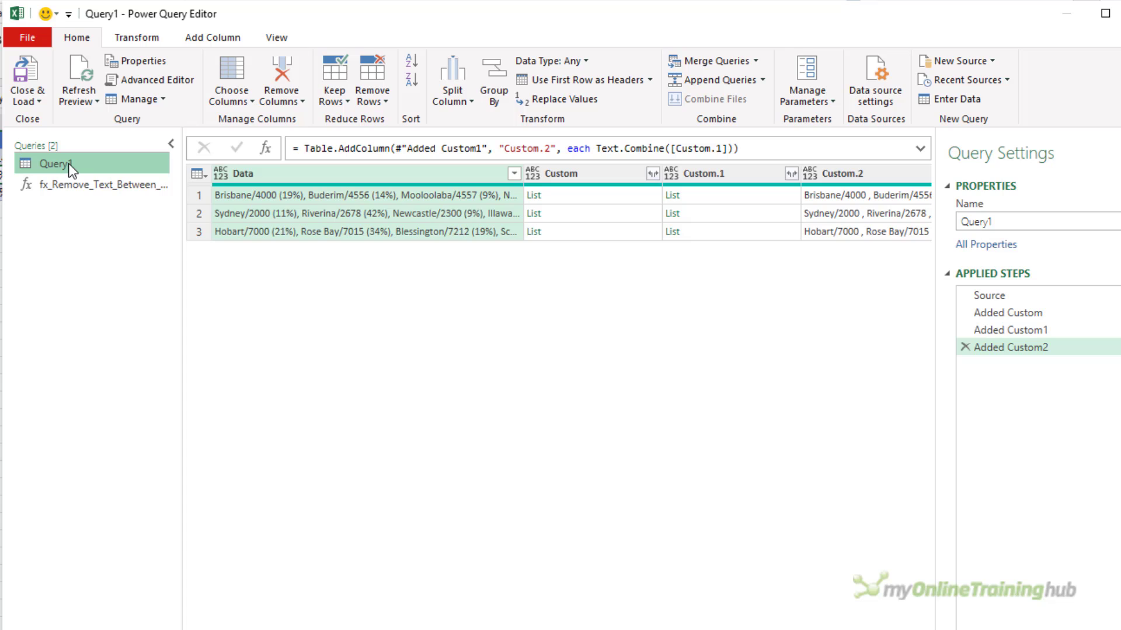
click(599, 180)
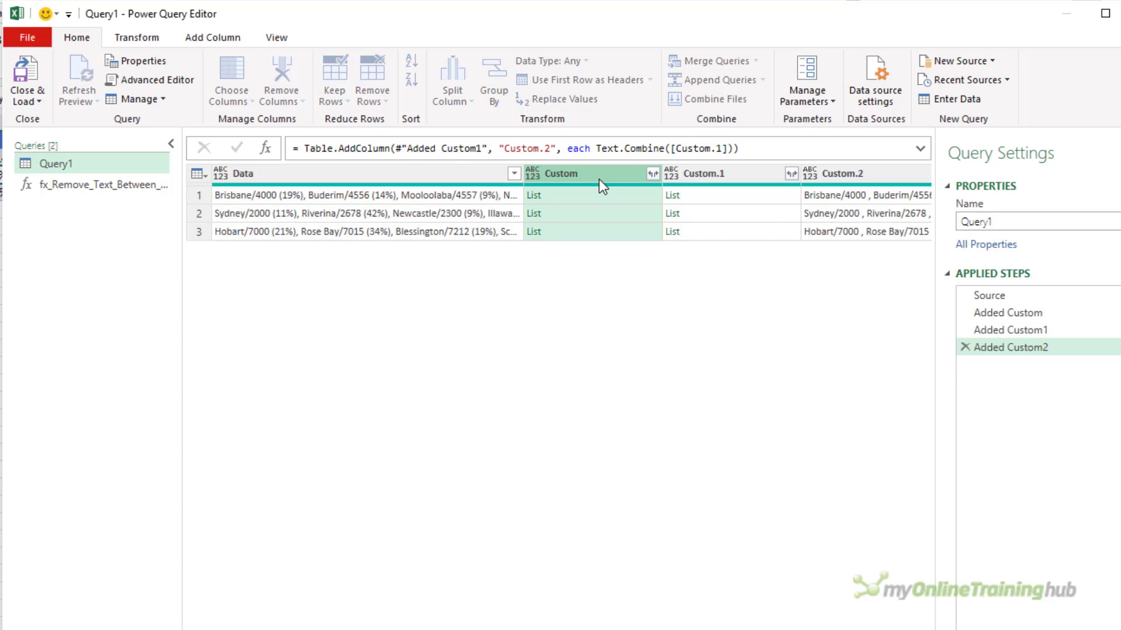
key(Delete)
key(Delete)
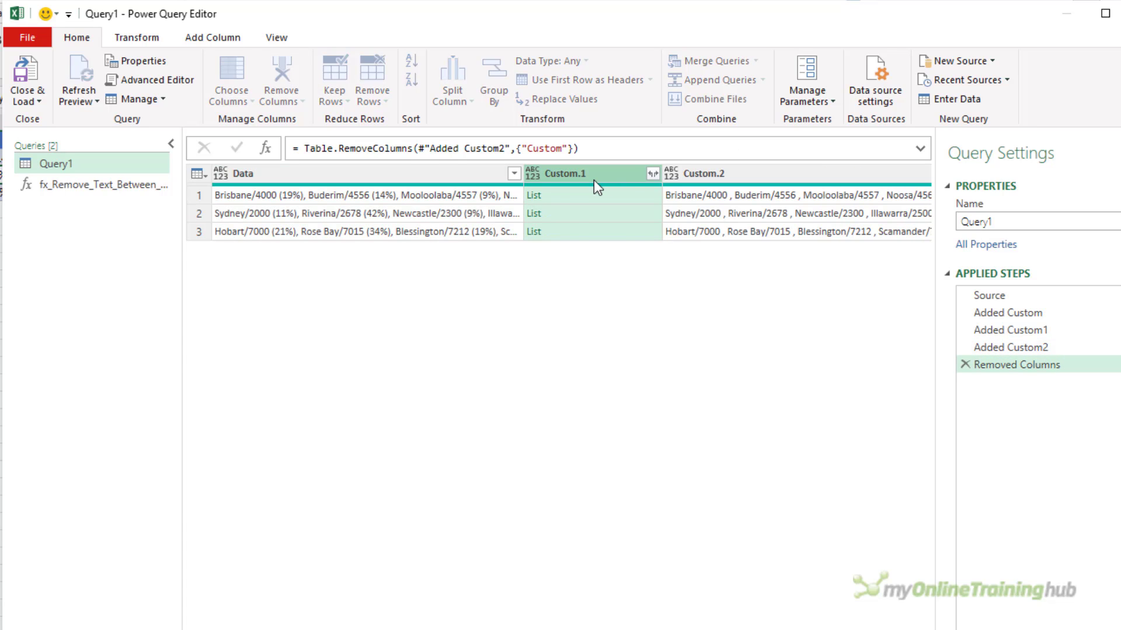
key(Delete)
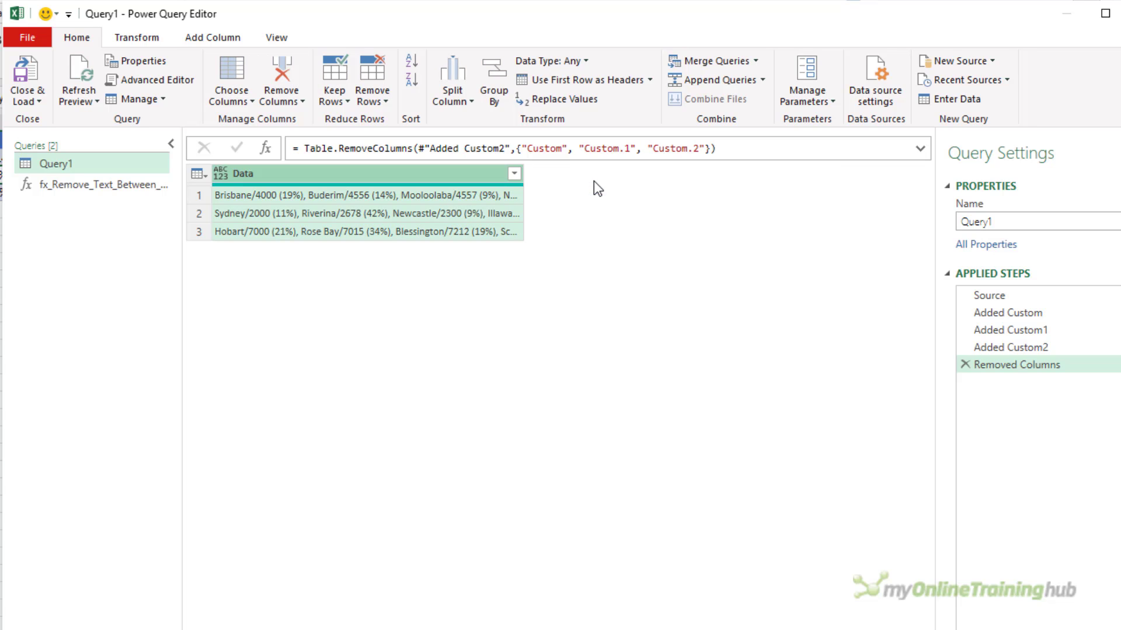
- Invoke fx_Remove_Text_Between_Delimiters with delimiters "(" and ")" to add a Cleaned Data column
click(205, 36)
click(153, 80)
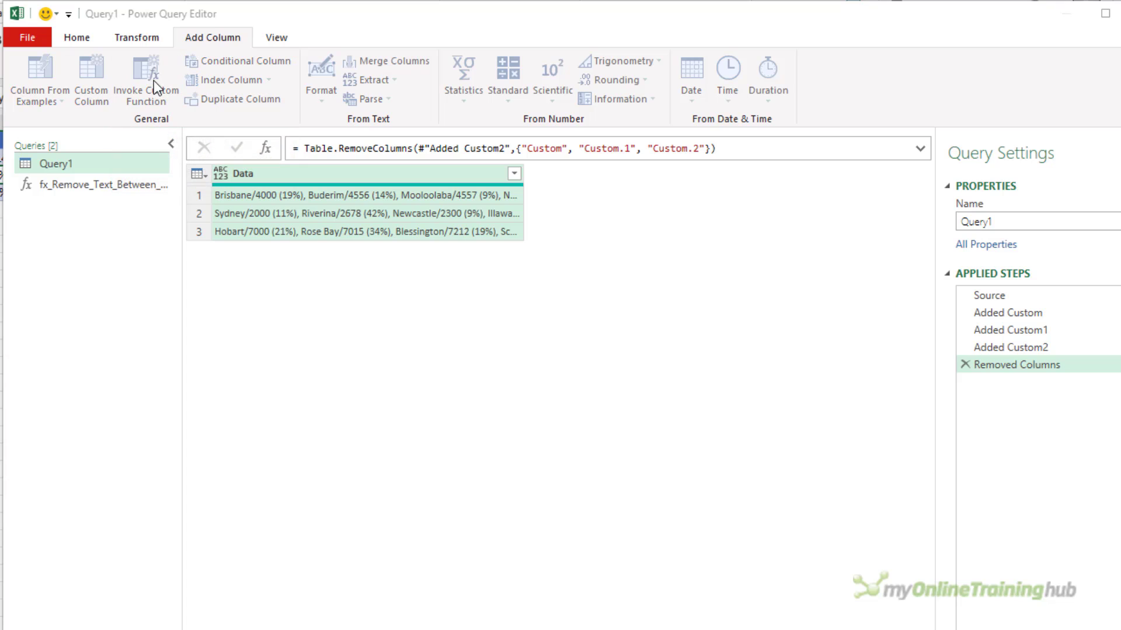
double_click(383, 378)
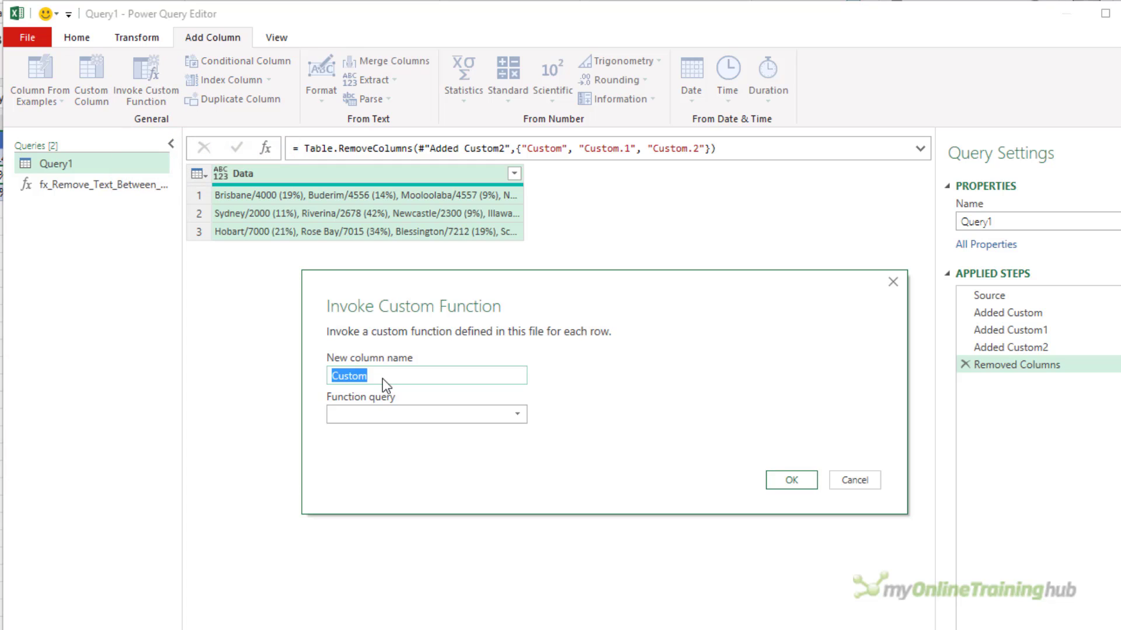
text(Cleaned Data)
click(404, 415)
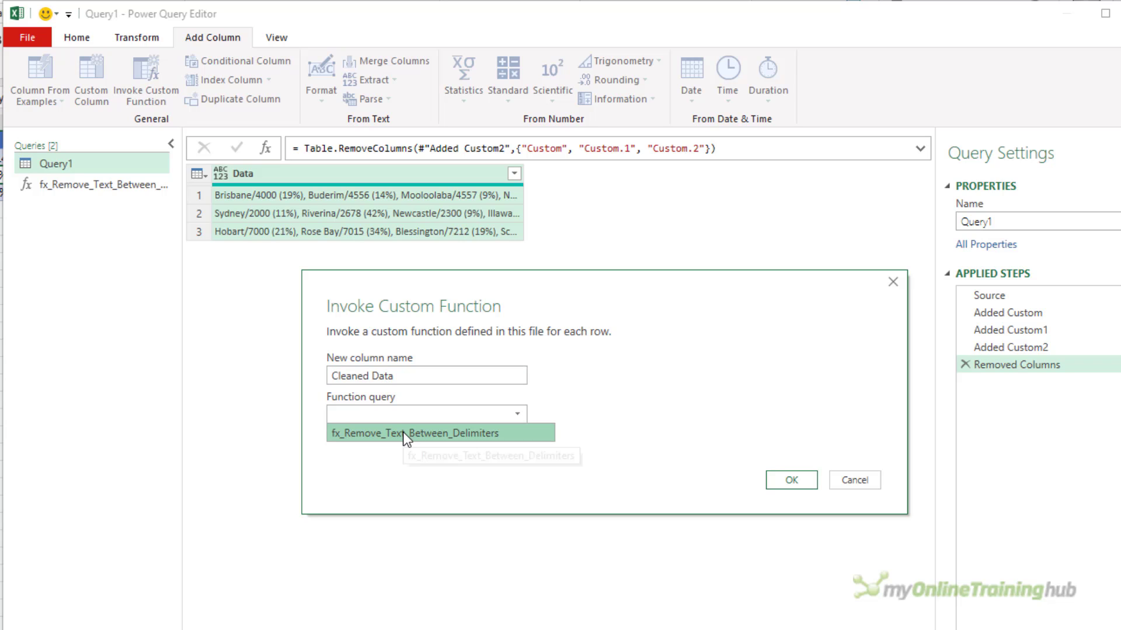
click(404, 432)
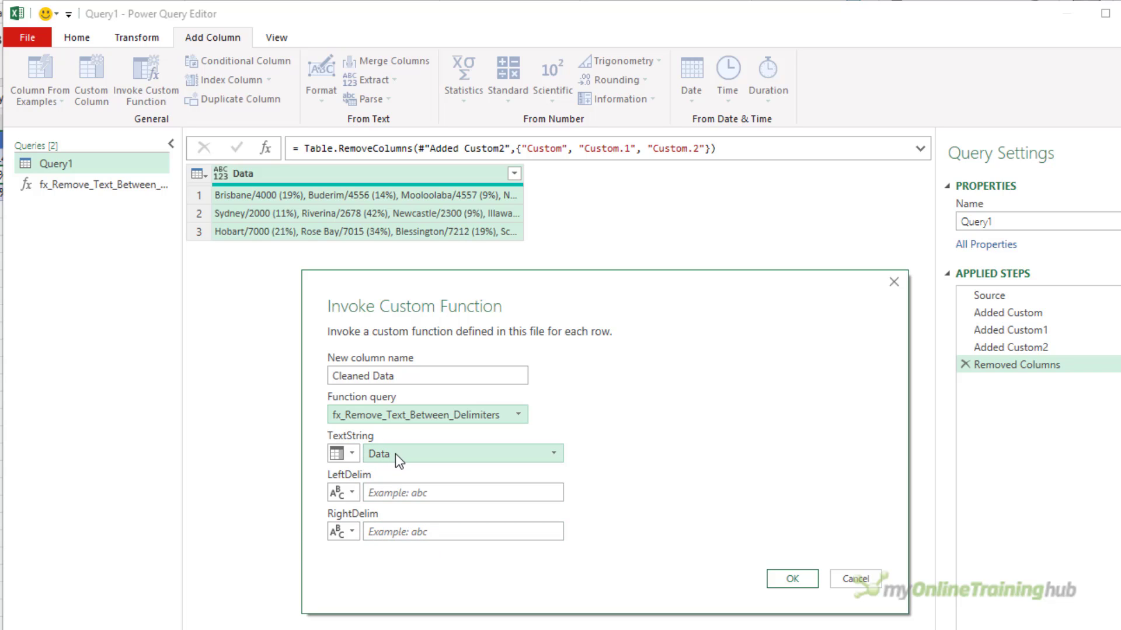
click(396, 492)
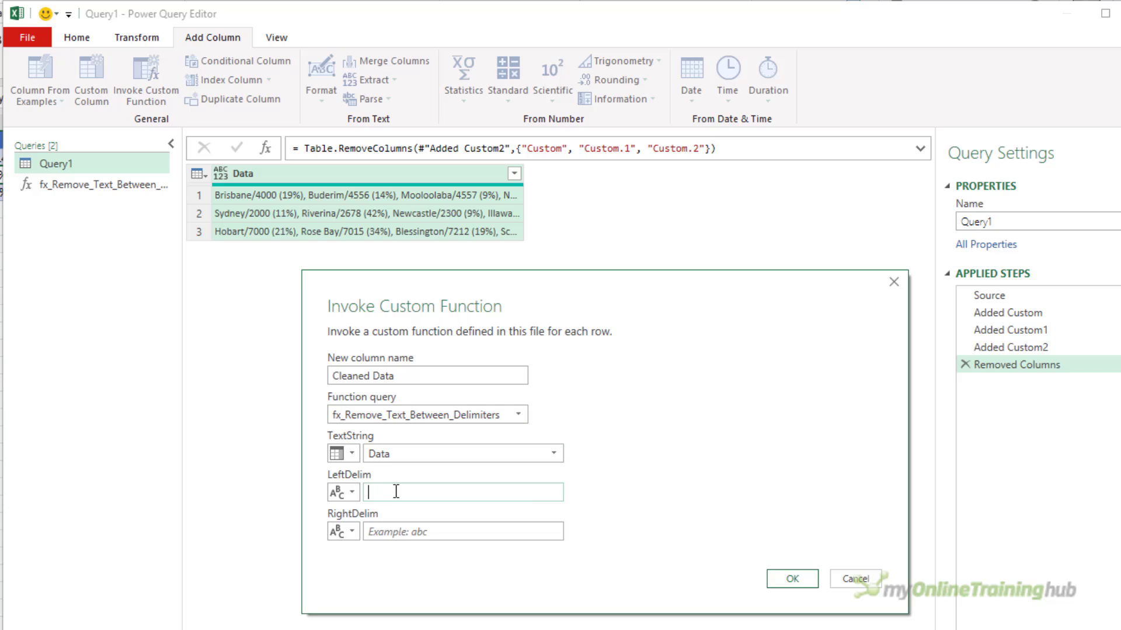
text(()
click(394, 531)
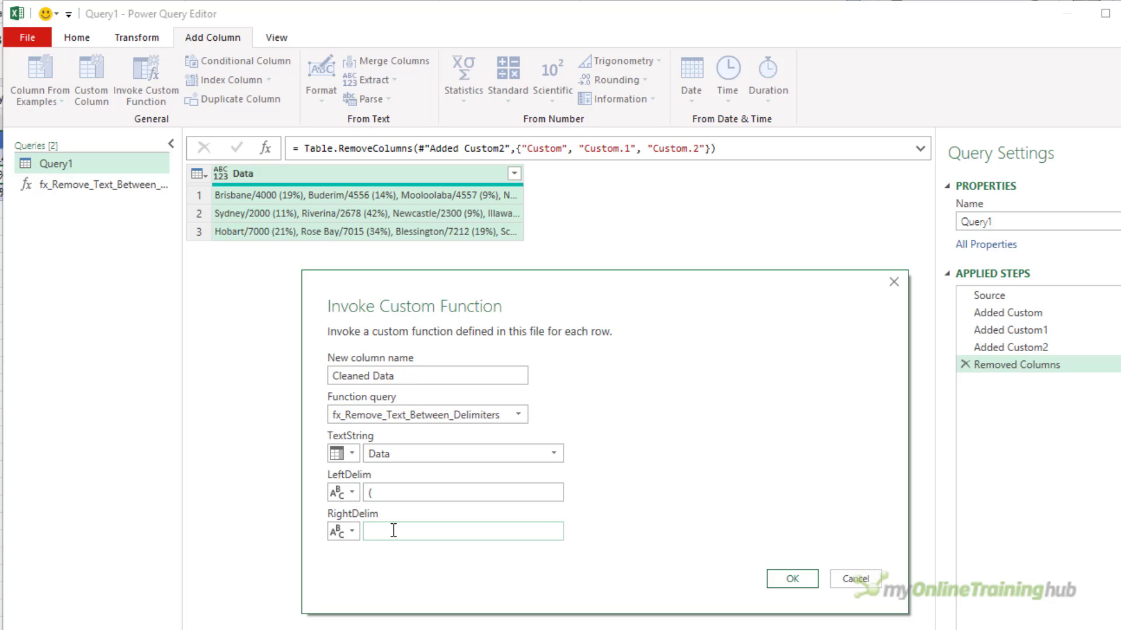
text())
click(801, 578)
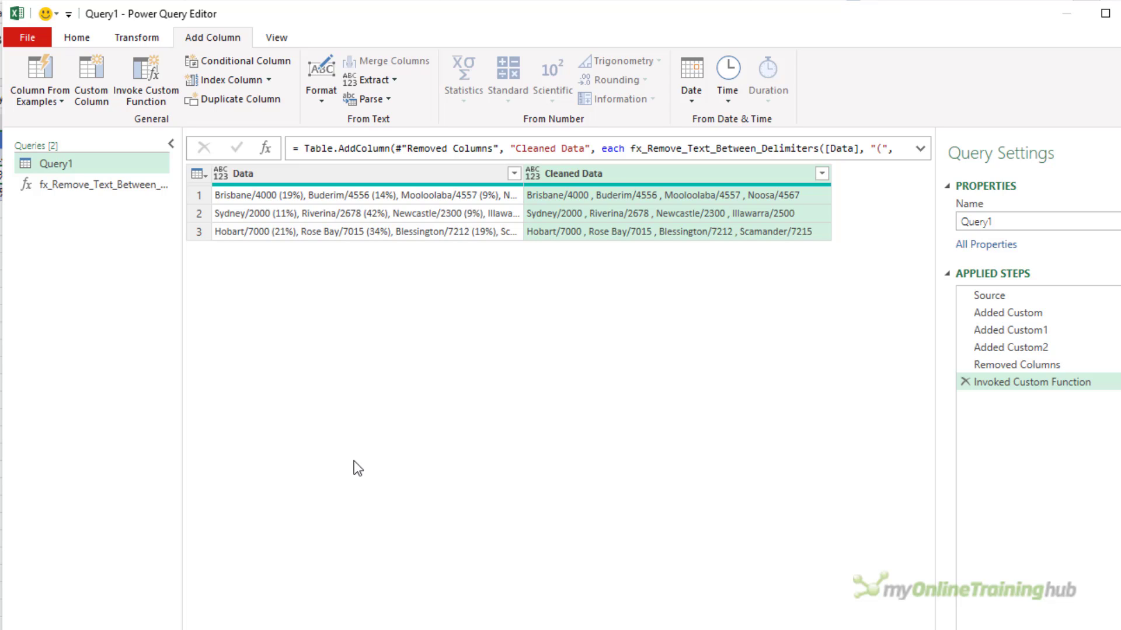
- Append ', KeepDelim as logical' to the function's parameter list in the Advanced Editor
click(68, 186)
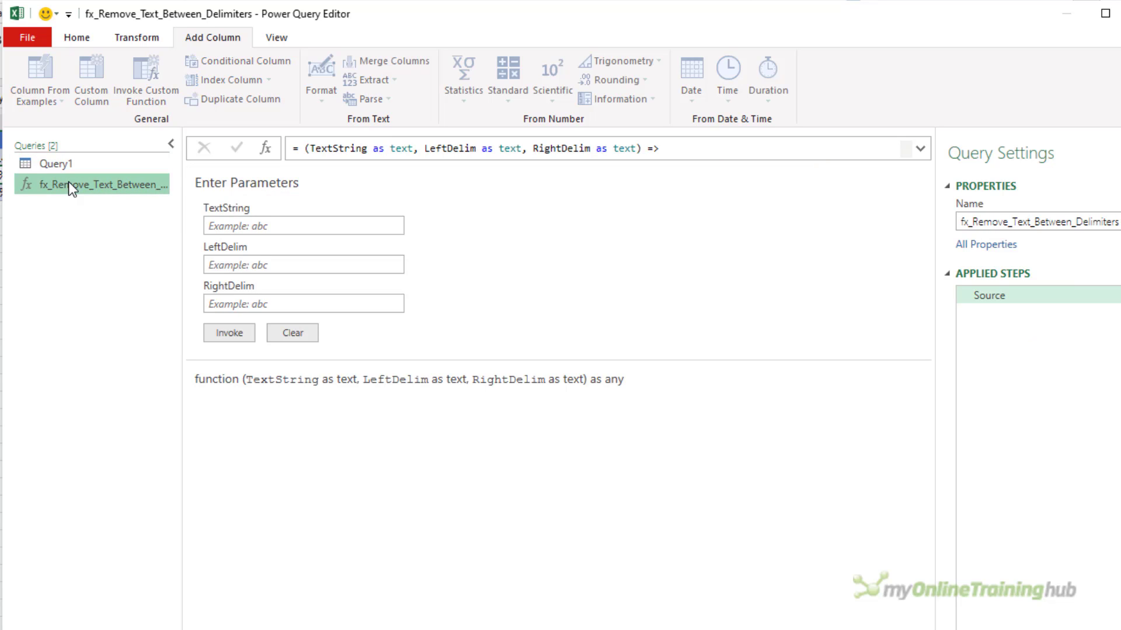
click(81, 38)
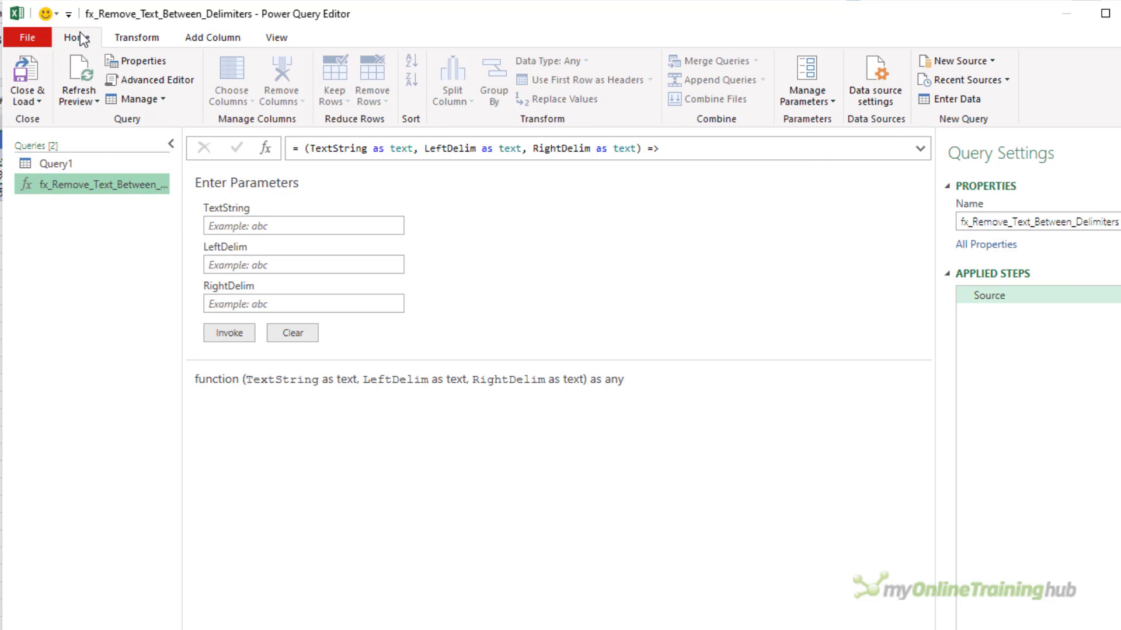
click(149, 81)
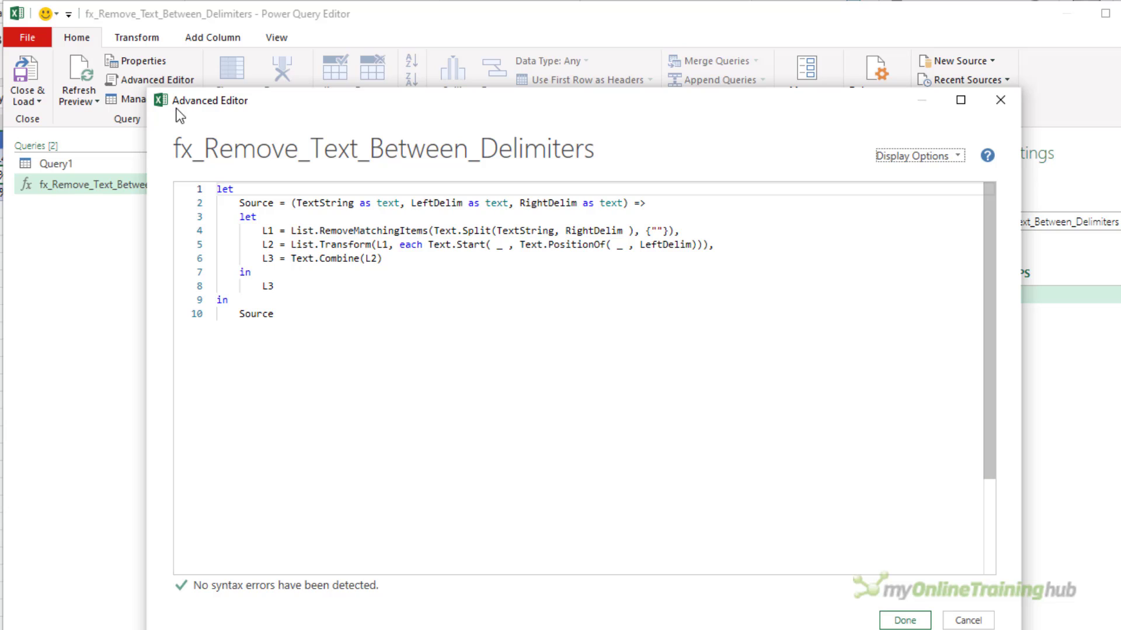
click(665, 204)
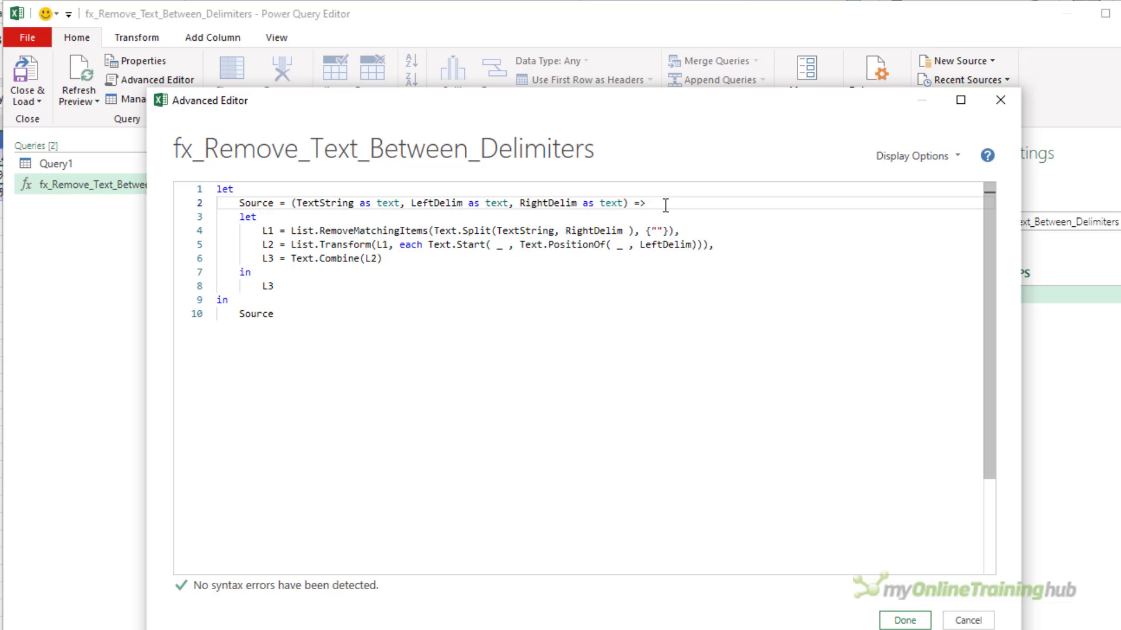
key(Left)
key(Left)
key(Left)
key(Left)
text(, )
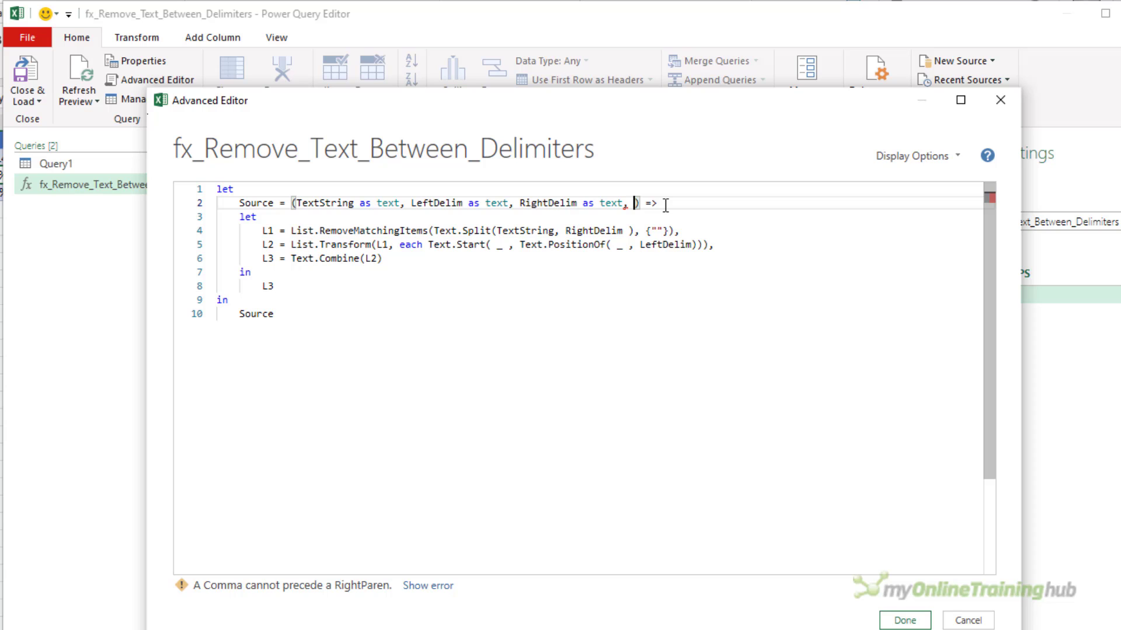
text(Keep)
text(Delim as l)
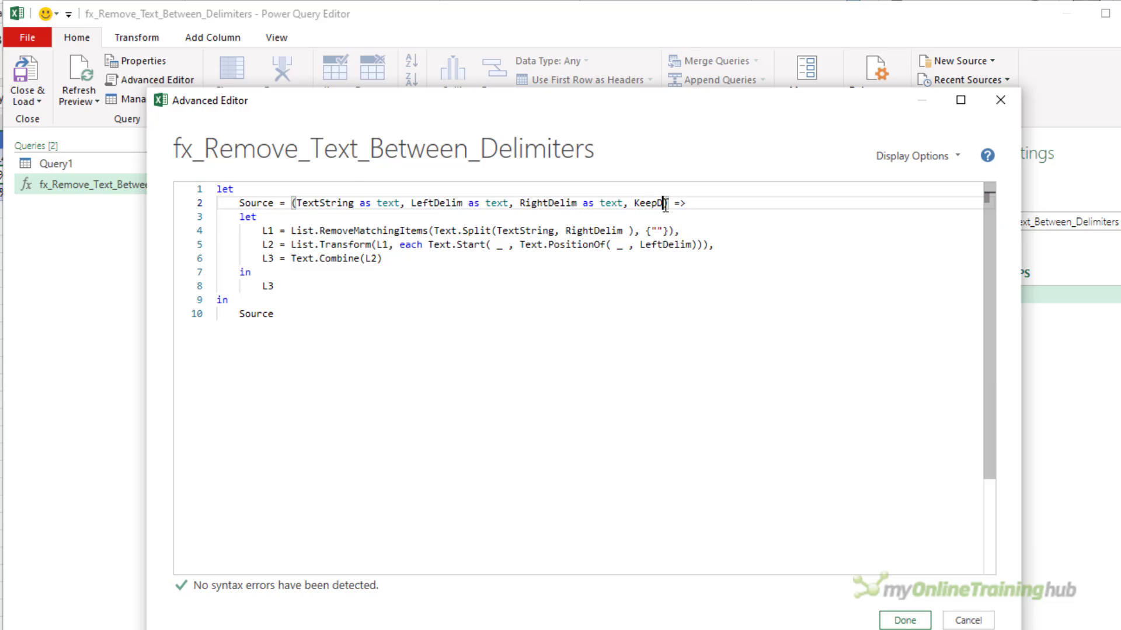
text(ogical)
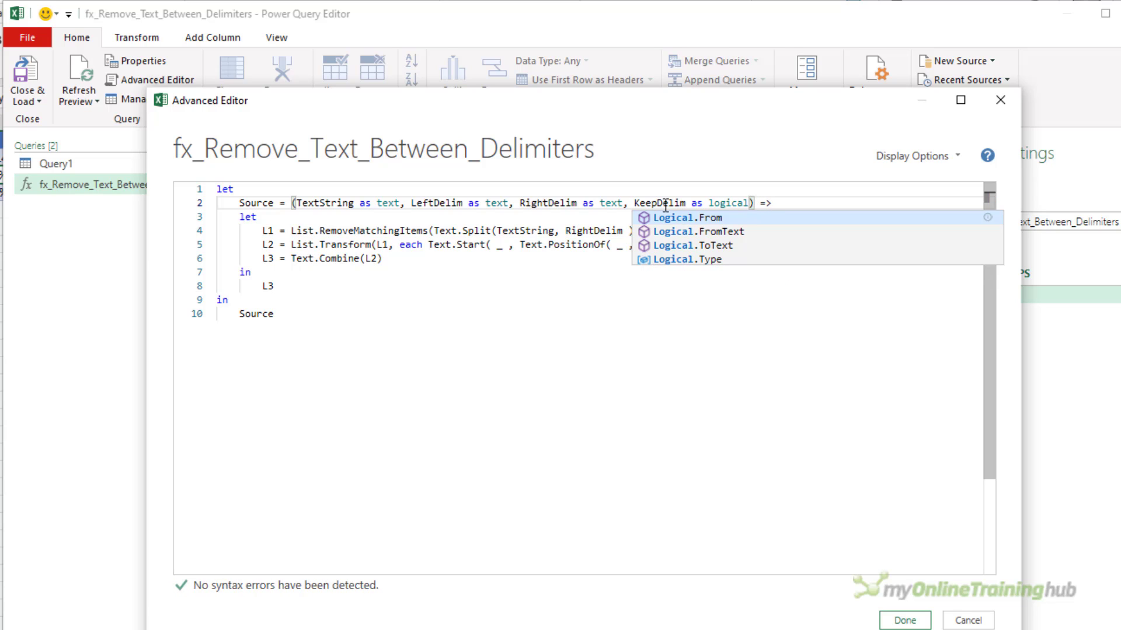
click(376, 258)
key(ctrl+Left)
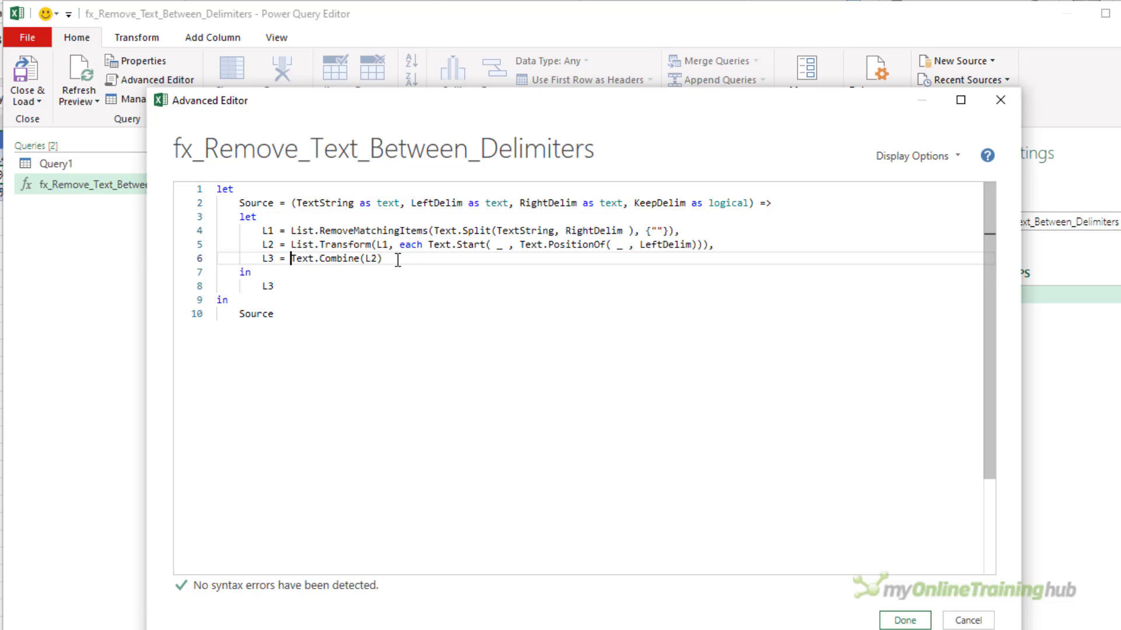
- Make L3 read if KeepDelim then Text.Combine(L2, Text.Combine({LeftDelim, RightDelim}))
key(ctrl+shift+Right)
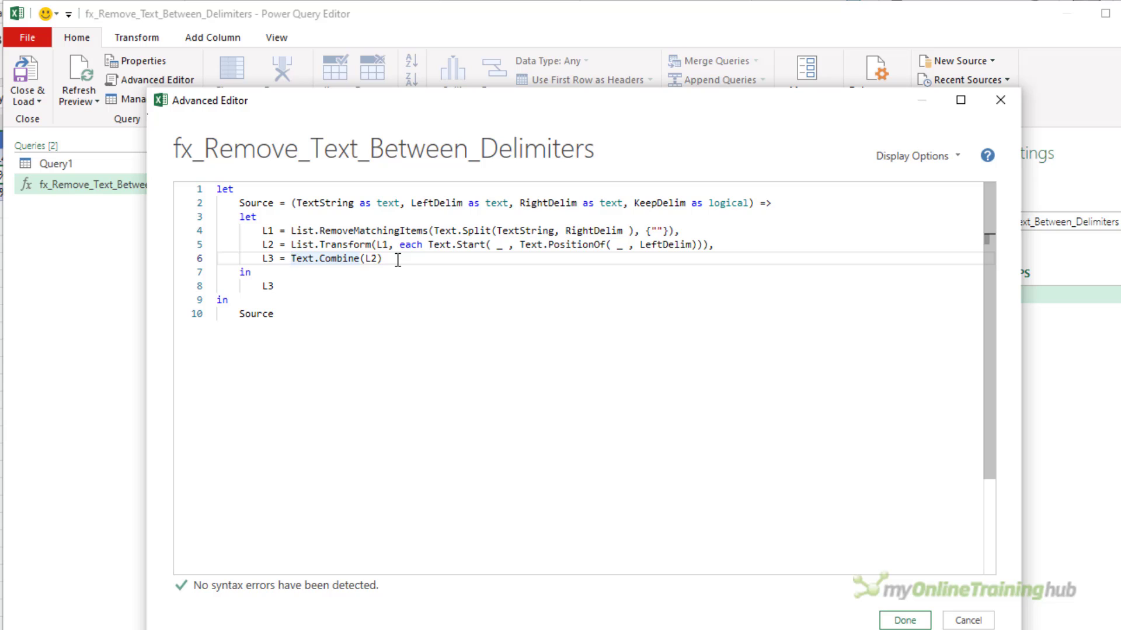
text(if KeepDelim)
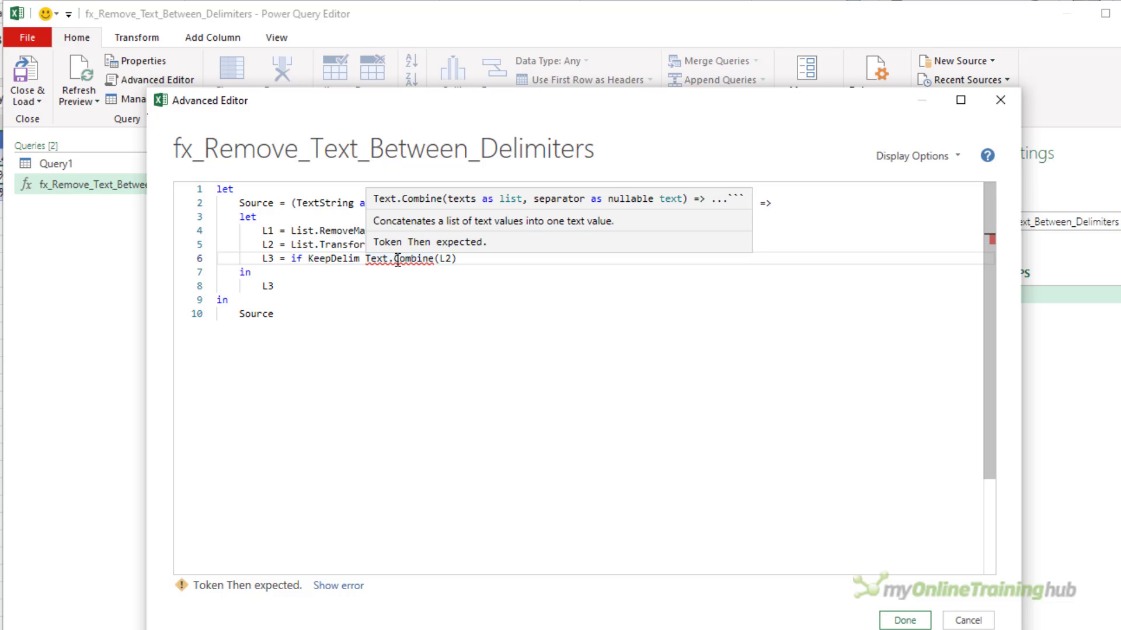
text(then)
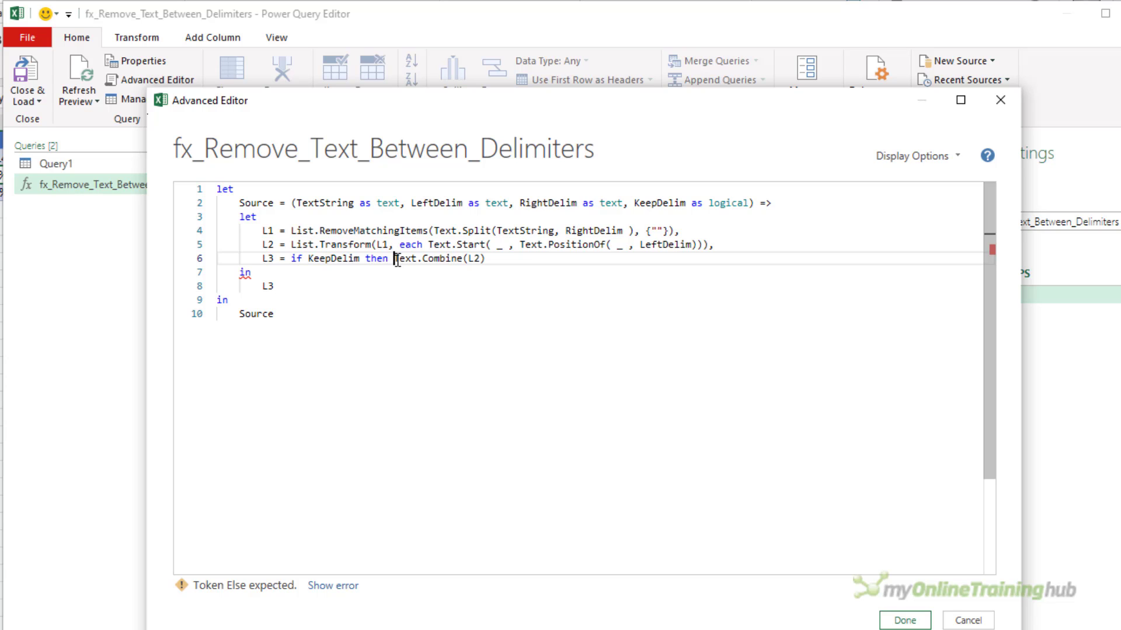
key(End)
key(Left)
text(, Text.C)
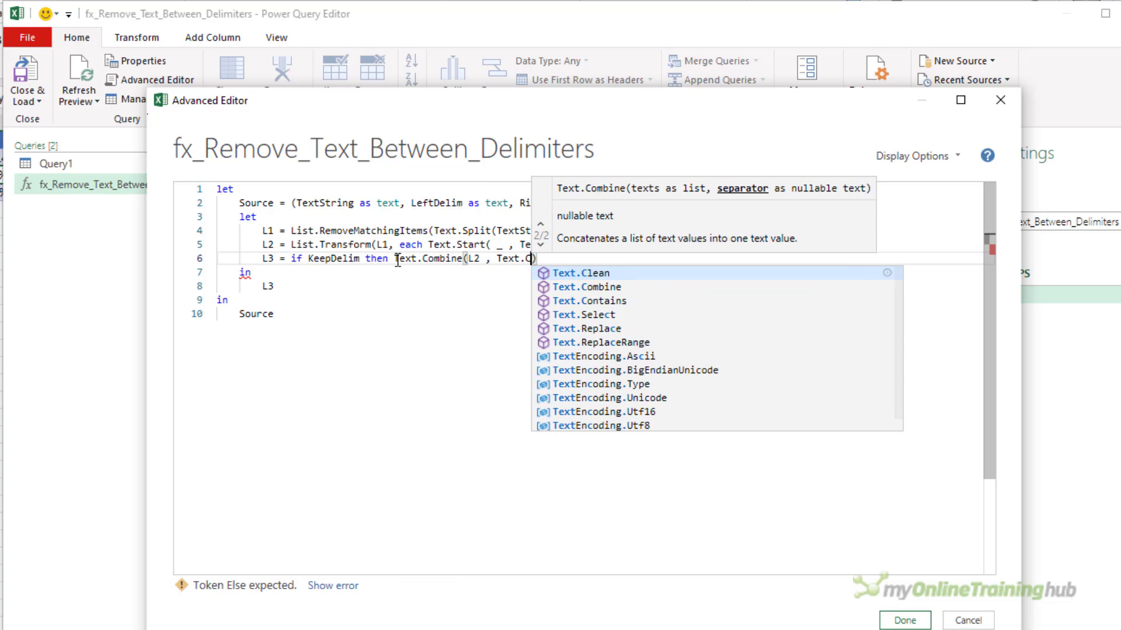
text(ombine())
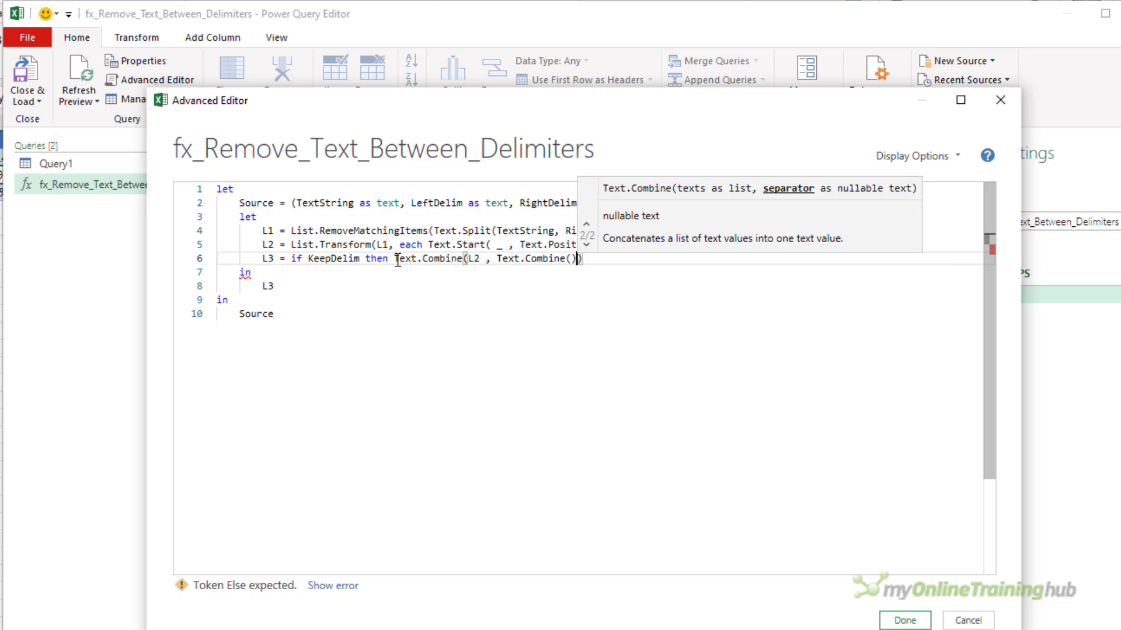
key(Left)
text({Left)
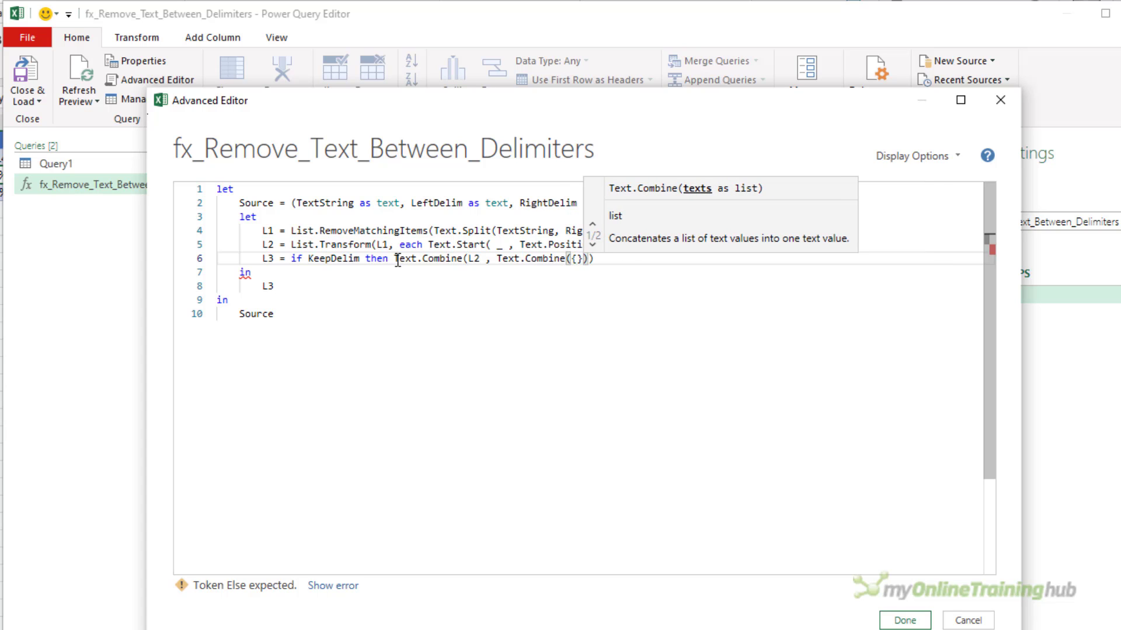
text(elim, RightDe)
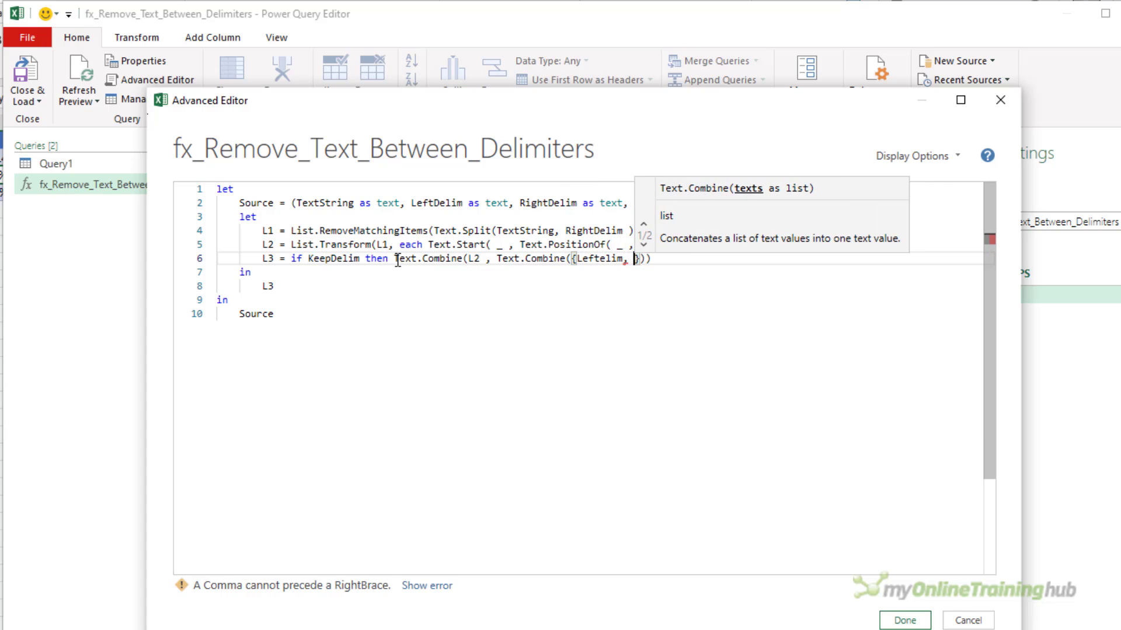
text(lim)
key(End)
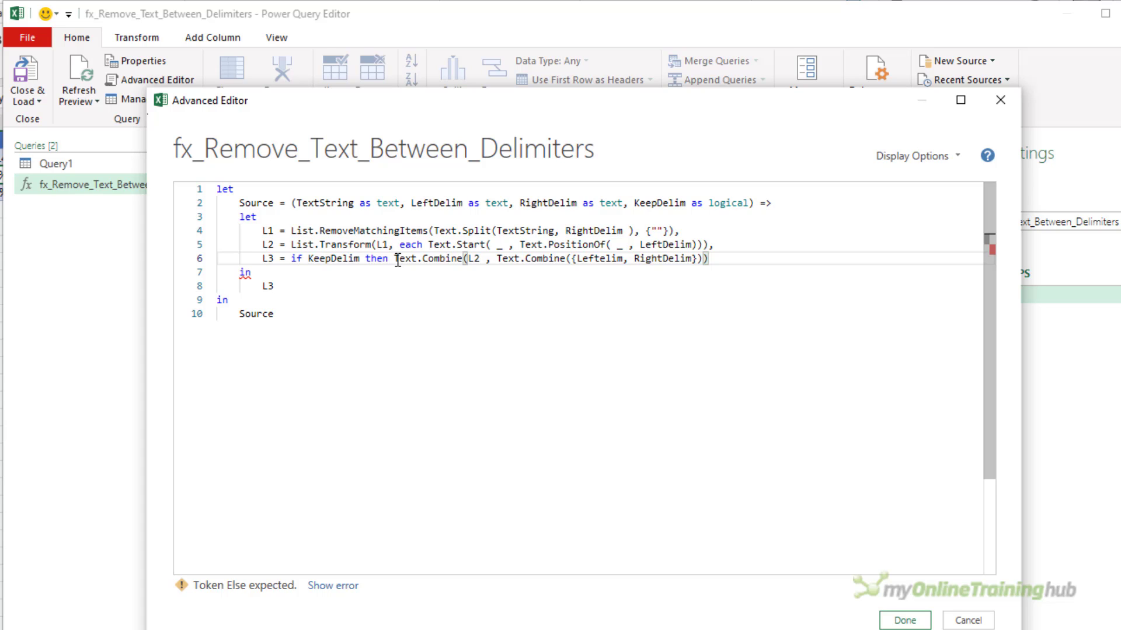
key(Left)
key(Left)
key(Left)
key(Left)
key(Left)
key(Left)
key(Left)
key(Left)
key(Left)
key(Left)
key(Left)
key(Left)
key(Left)
key(Left)
key(Left)
key(Left)
key(Left)
key(Left)
text(D)
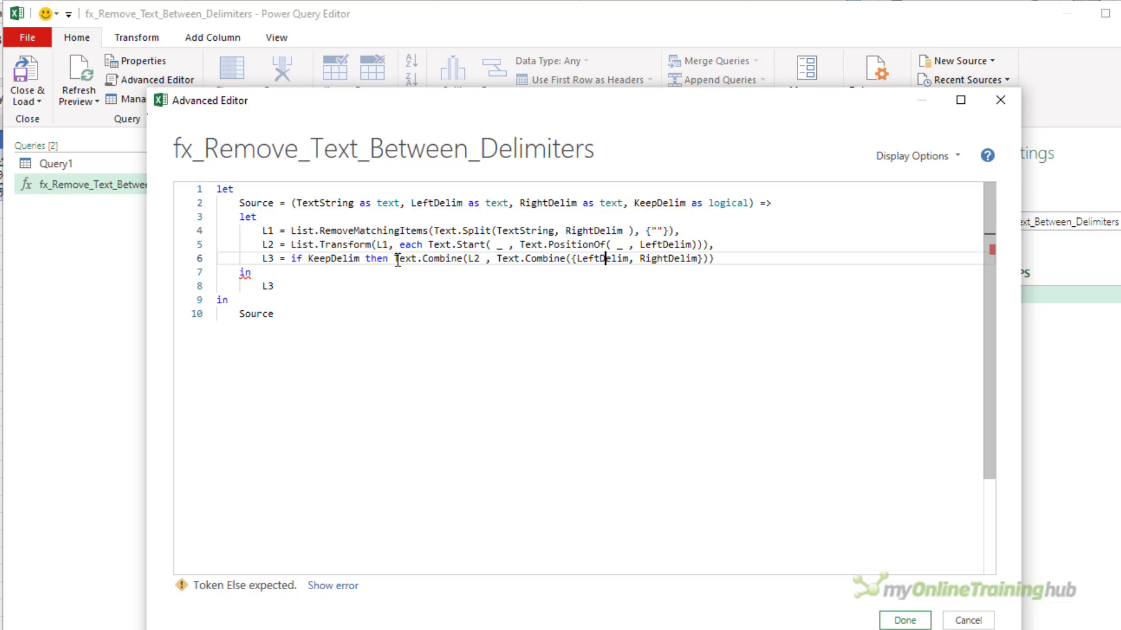
- Finish line 6 with the else Text.Combine(L2) branch
key(End)
text(else)
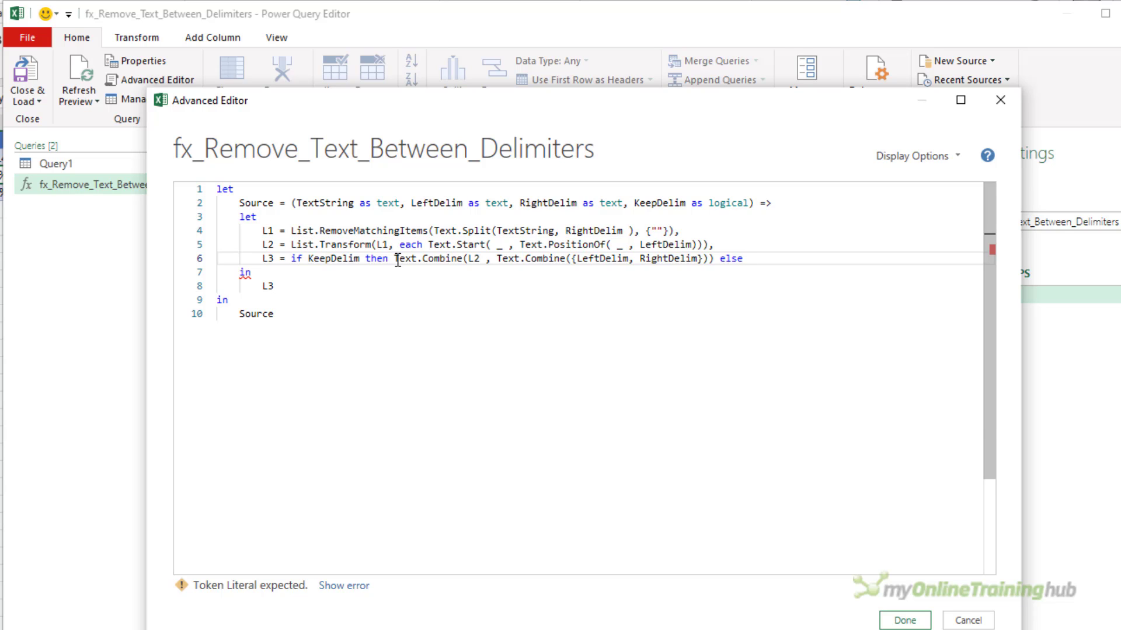
text( Text.Combine)
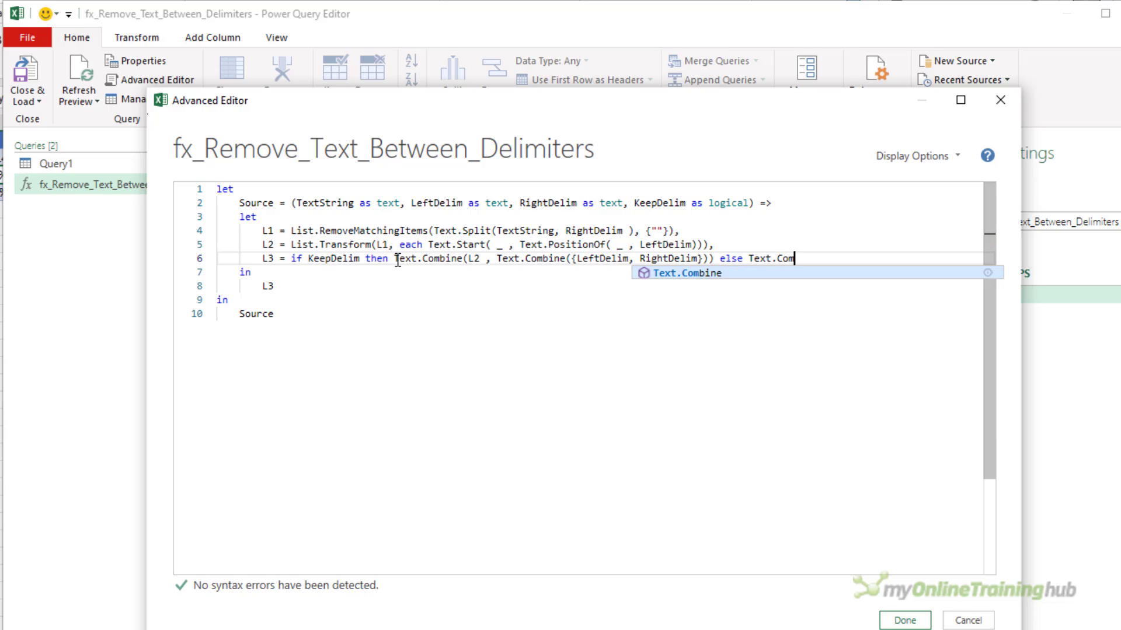
text((L2))
click(648, 438)
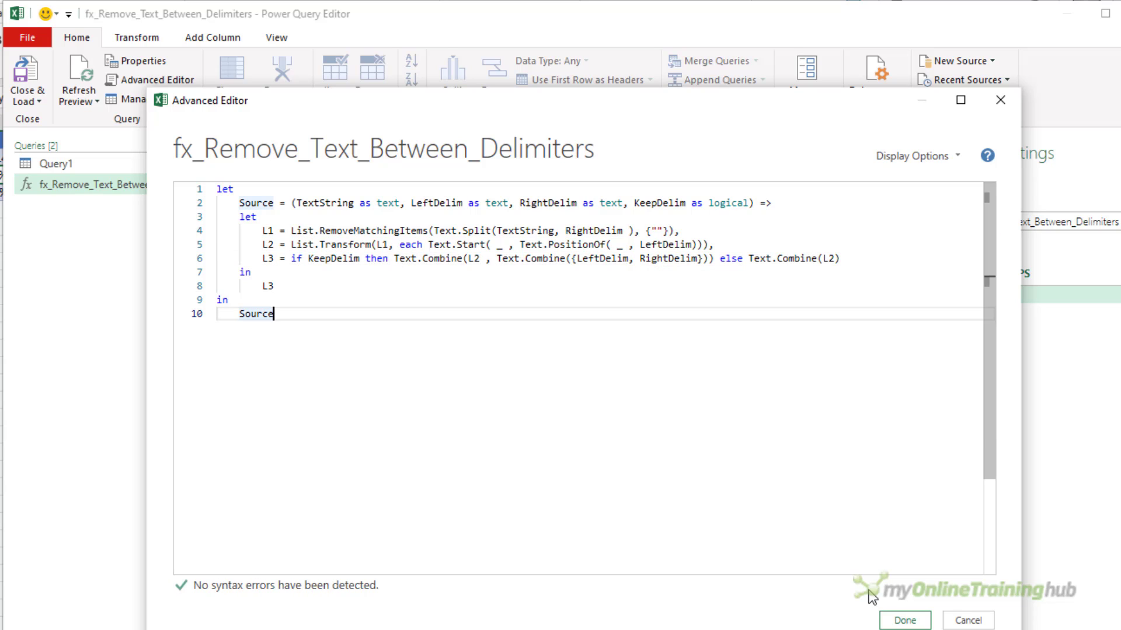
- Save the edited function and view Query1, where all three Cleaned Data rows show Error
click(904, 621)
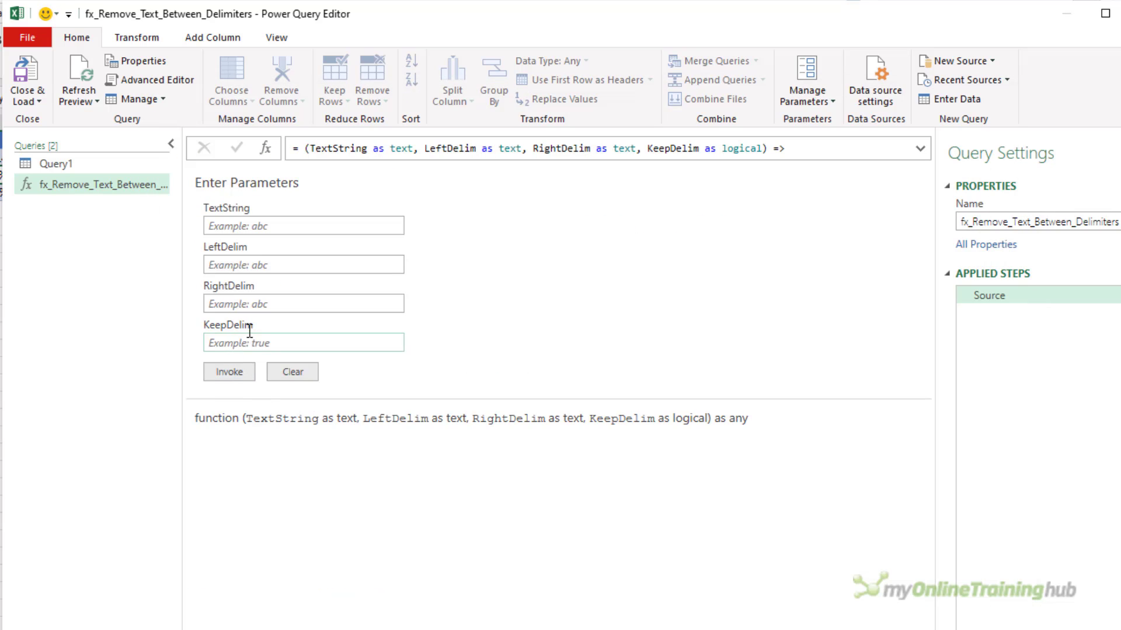
click(55, 165)
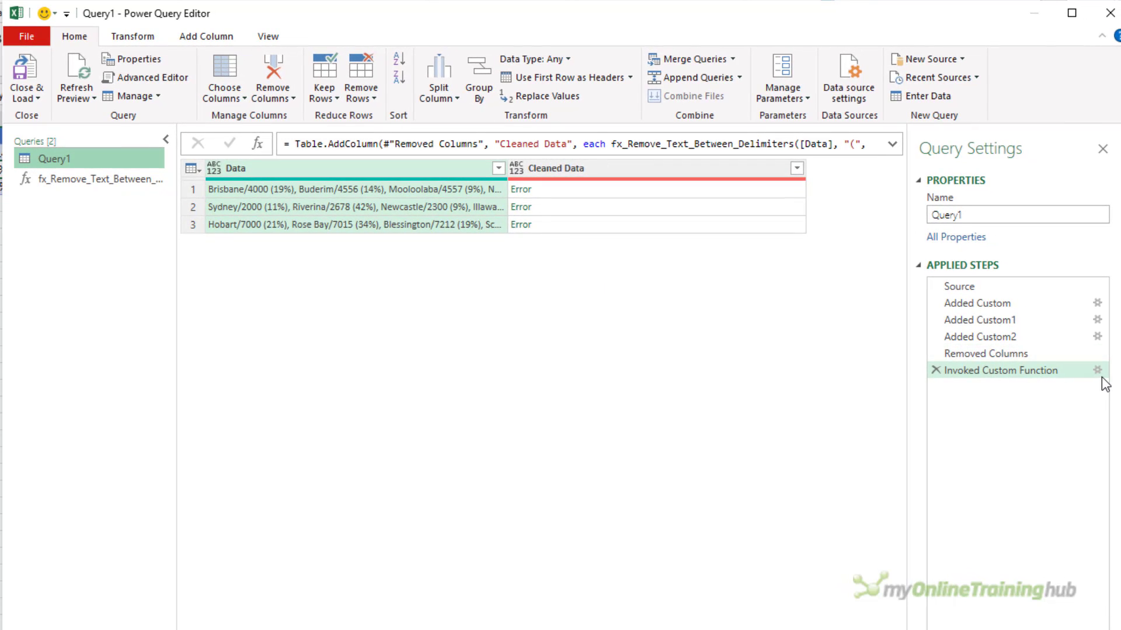
- Set KeepDelim to TRUE in the Invoked Custom Function step settings
click(1098, 370)
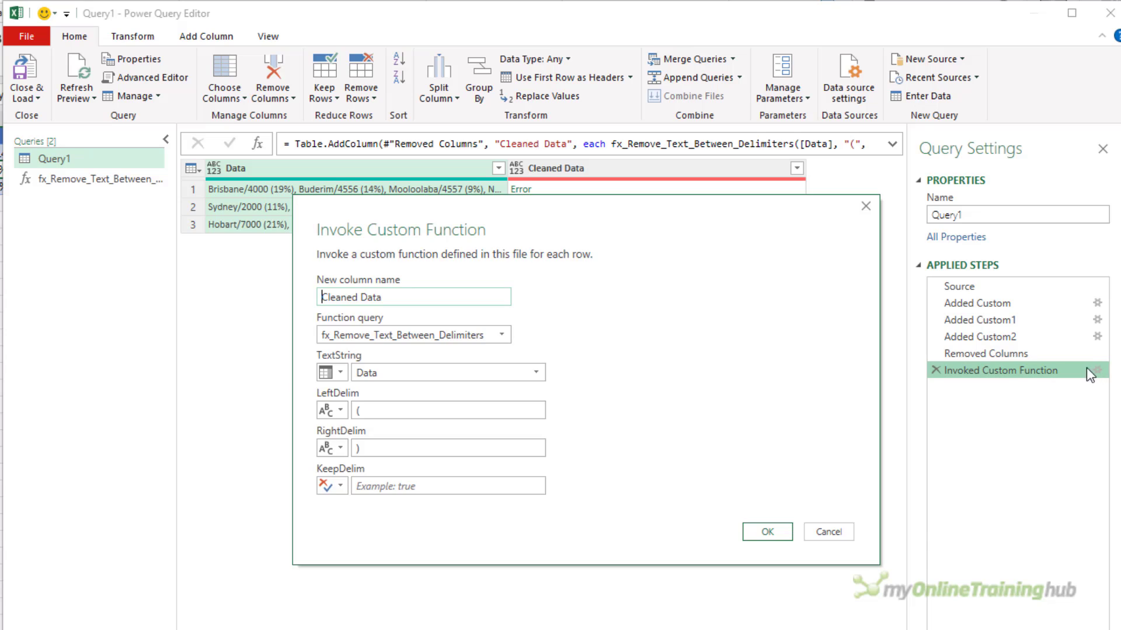
click(398, 487)
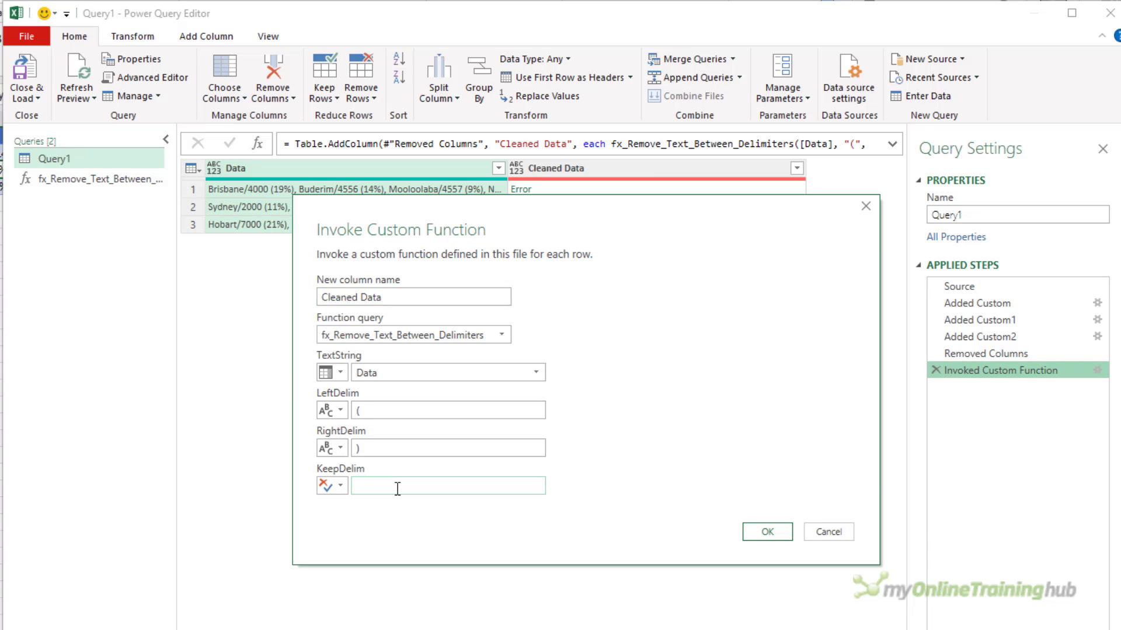
text(True)
click(757, 531)
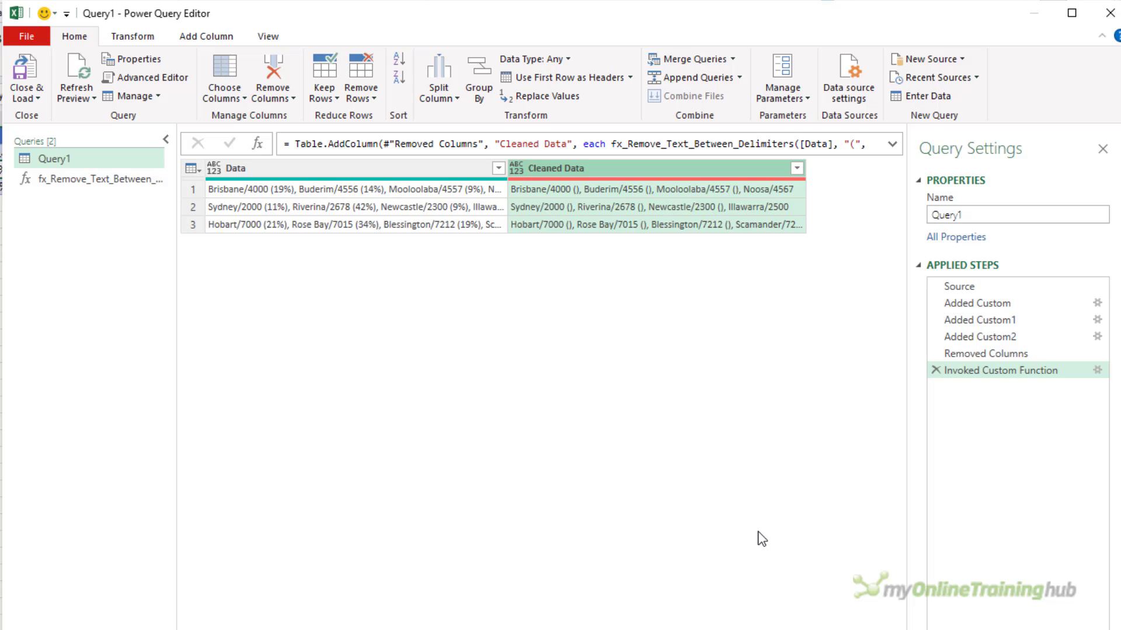
- Change KeepDelim to false so Cleaned Data shows text without brackets
click(1097, 370)
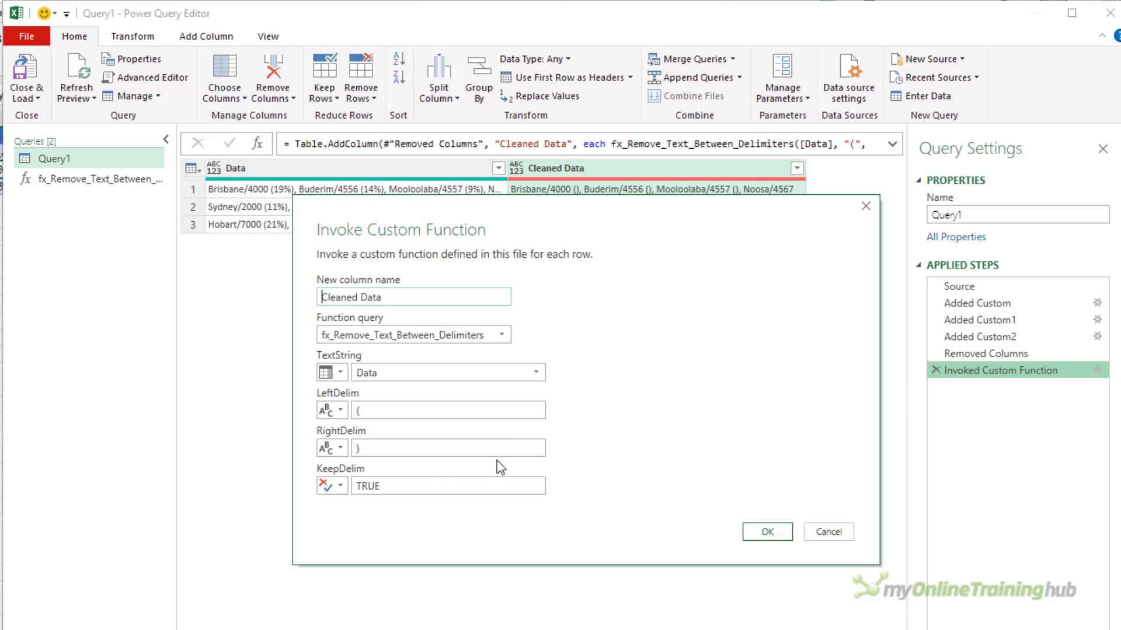
double_click(430, 485)
text(false)
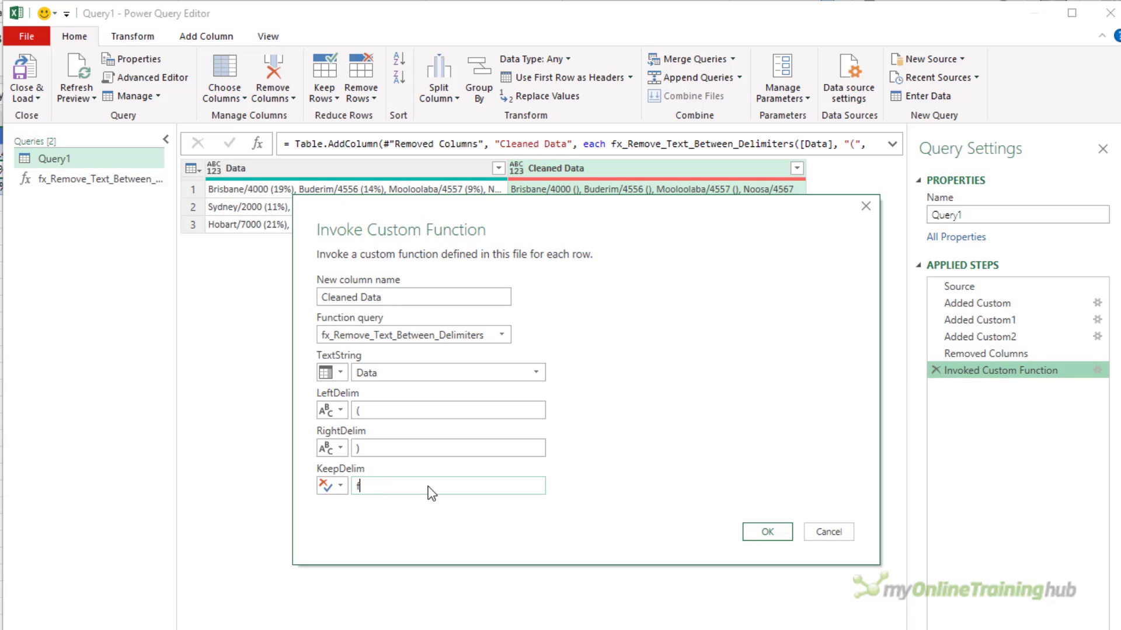
click(758, 532)
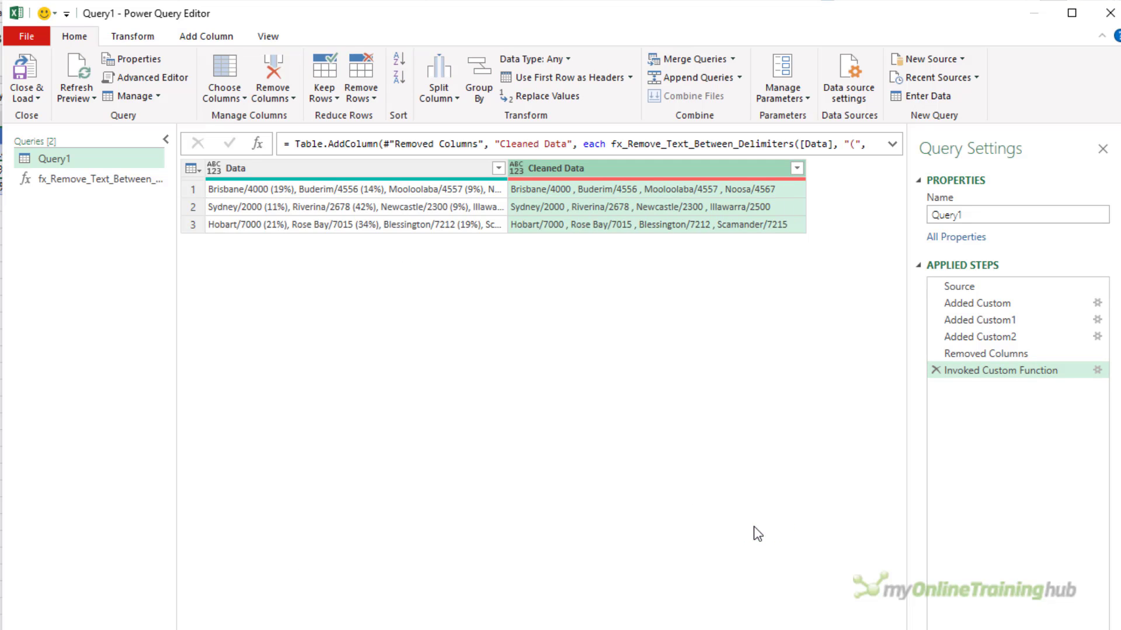